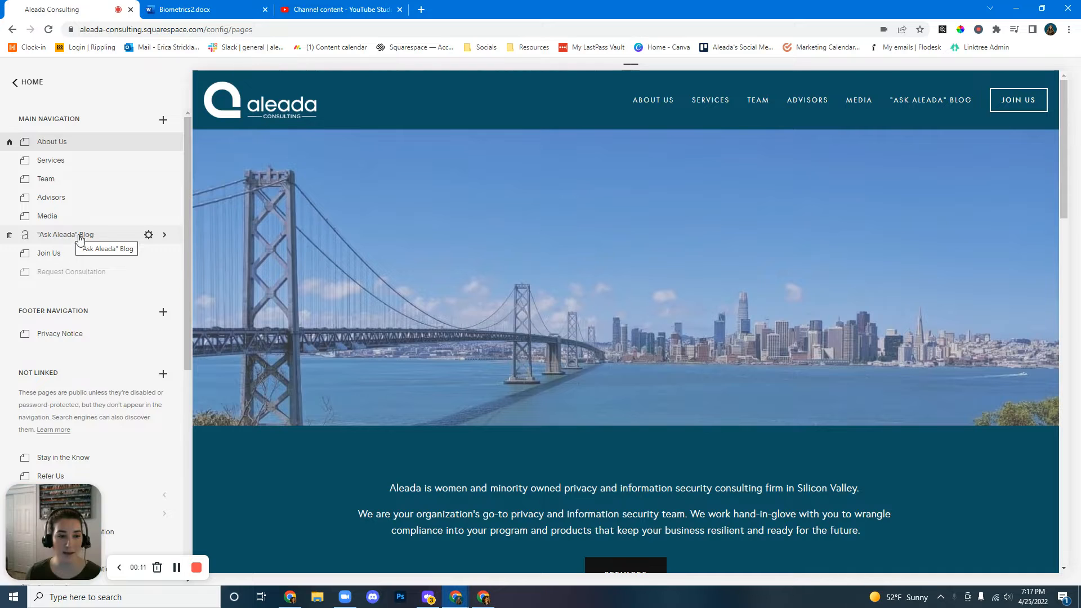
Open the "Ask Aleada" Blog page and start a new blog post.
left_click(84, 237)
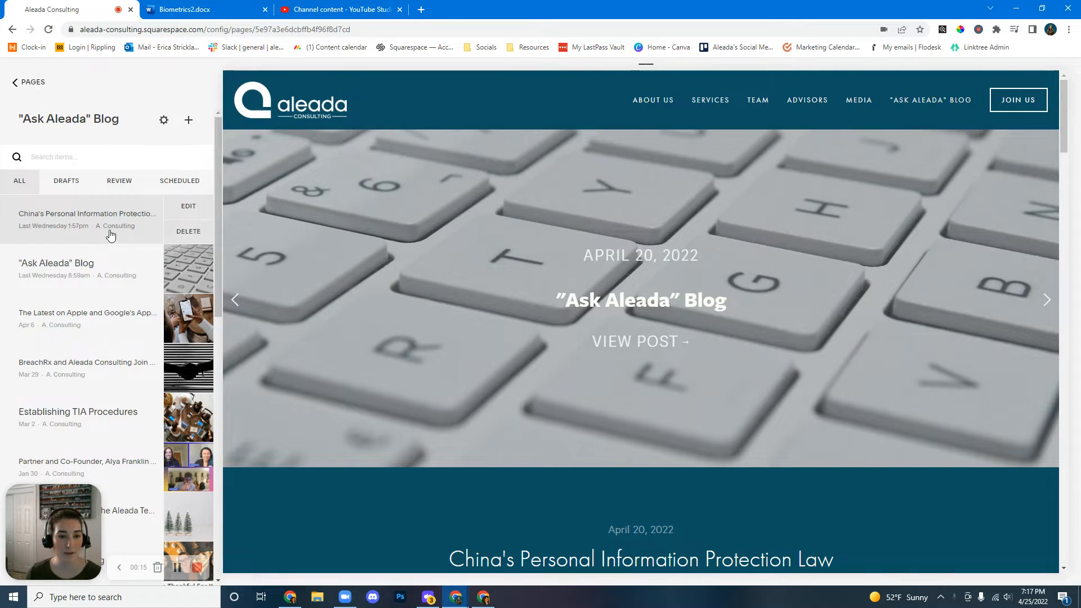
left_click(188, 122)
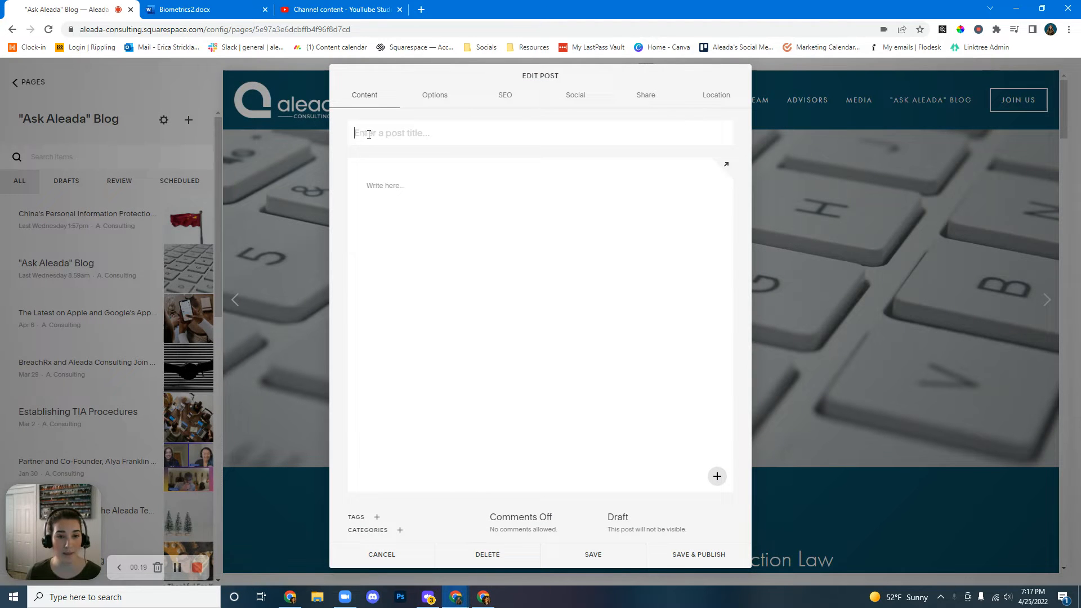
Copy the title of the YouTube video "Illinois Biometric Information Privacy Act | How to Comply" and paste it as the post title.
left_click(338, 10)
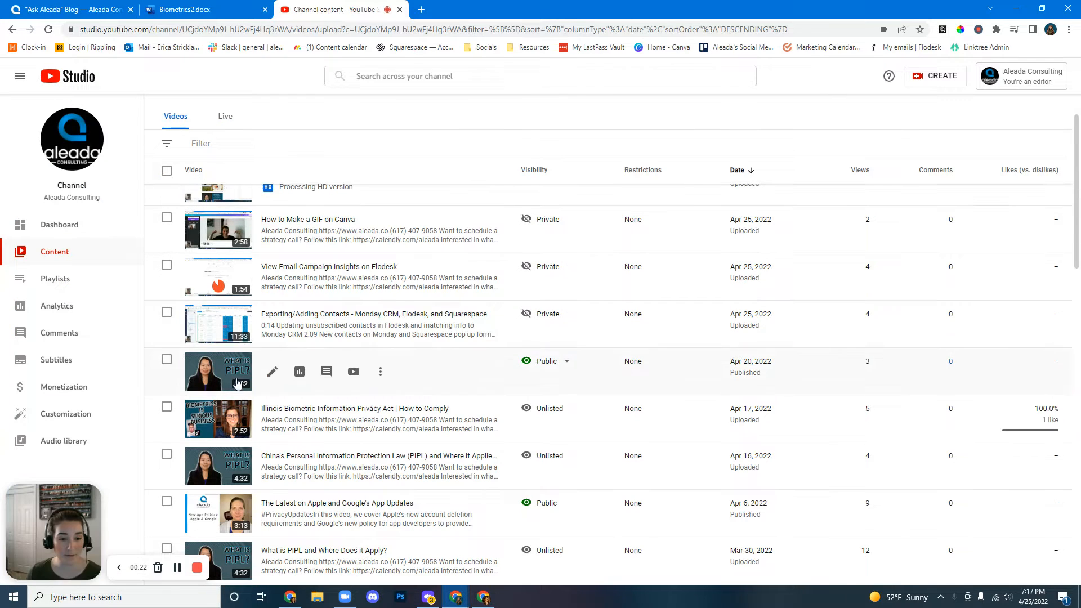
left_click(354, 409)
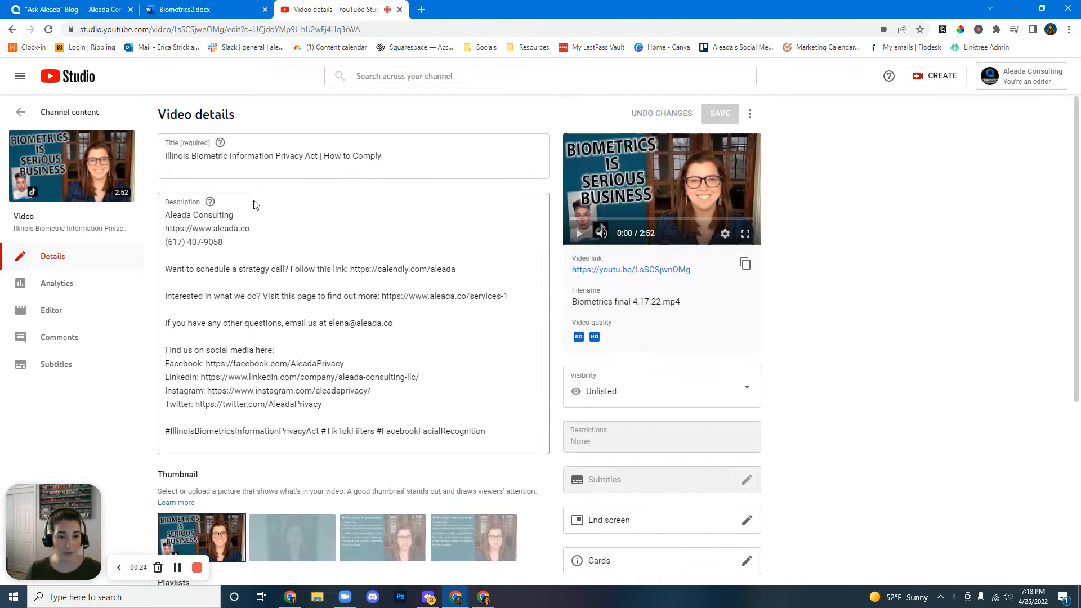
triple_click(266, 157)
key("ctrl+c")
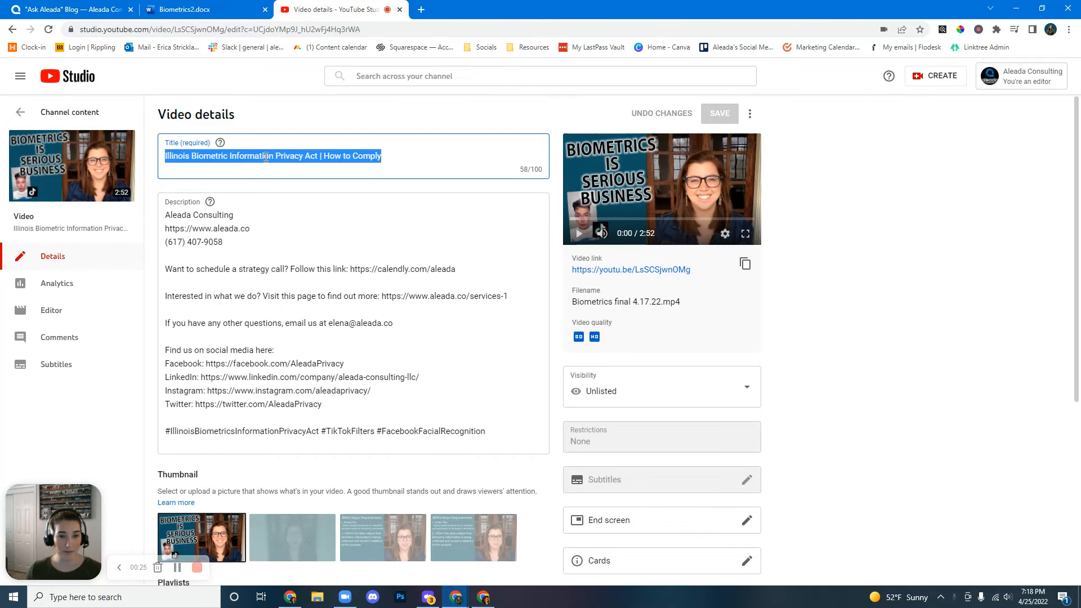
left_click(79, 10)
left_click(374, 135)
key("ctrl+v")
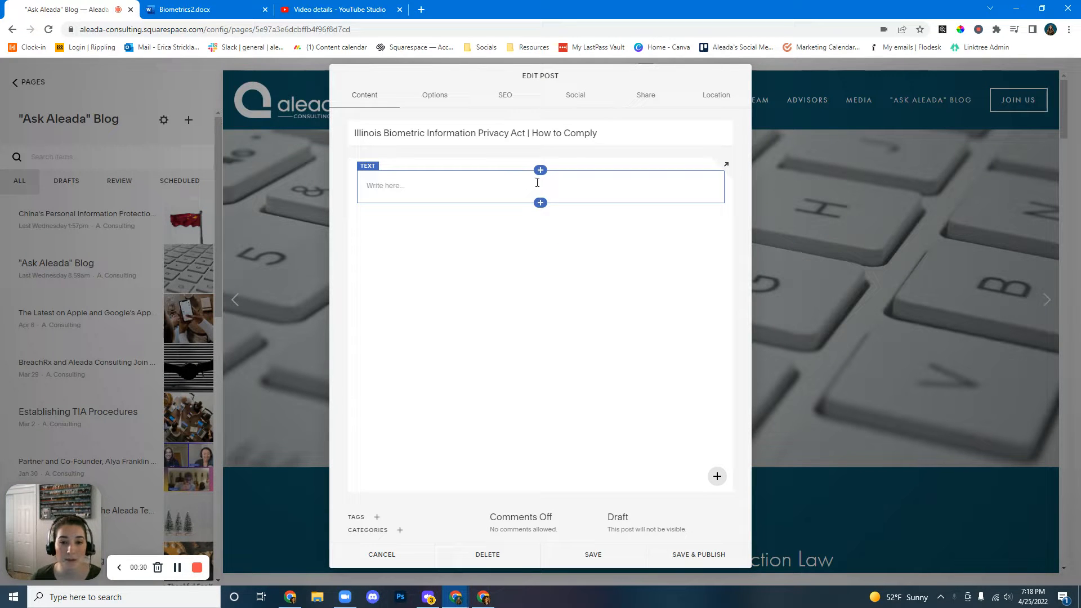
Insert a Video block above the empty text block in the post body.
left_click(541, 171)
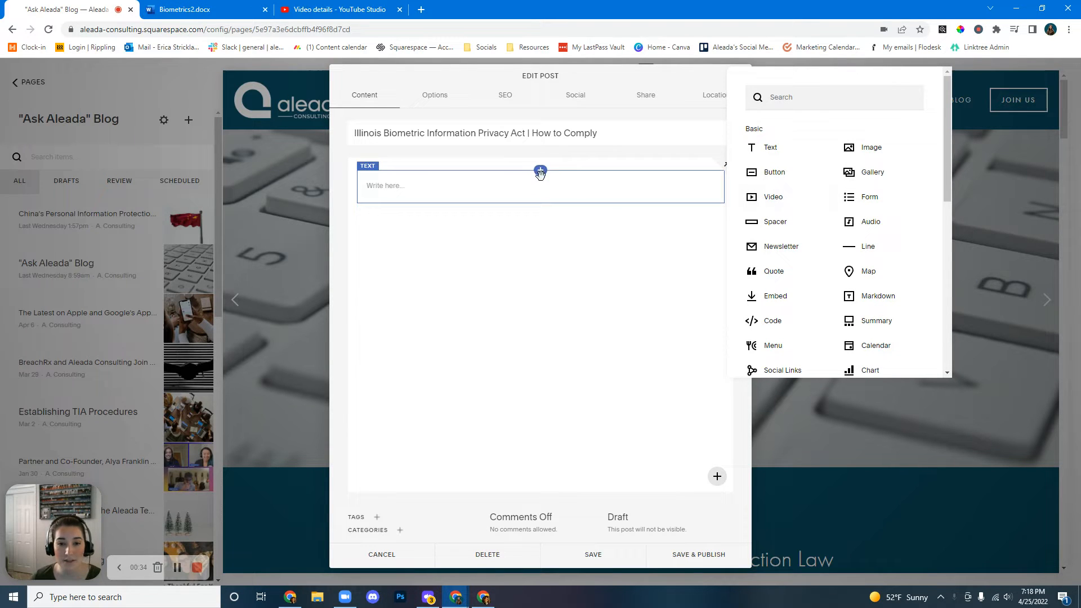
left_click(565, 248)
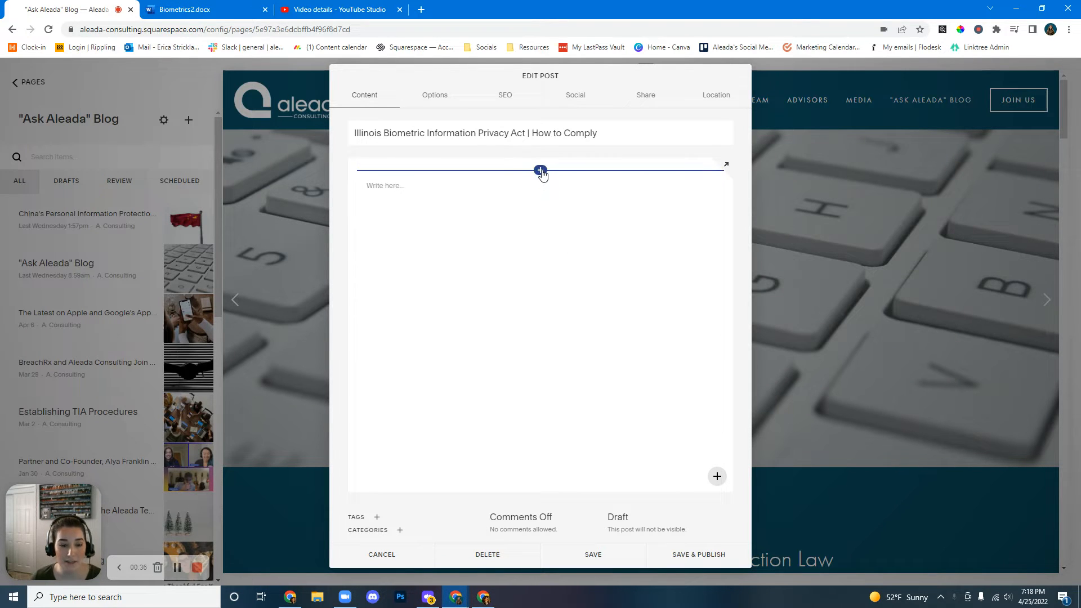
left_click(541, 170)
left_click(774, 198)
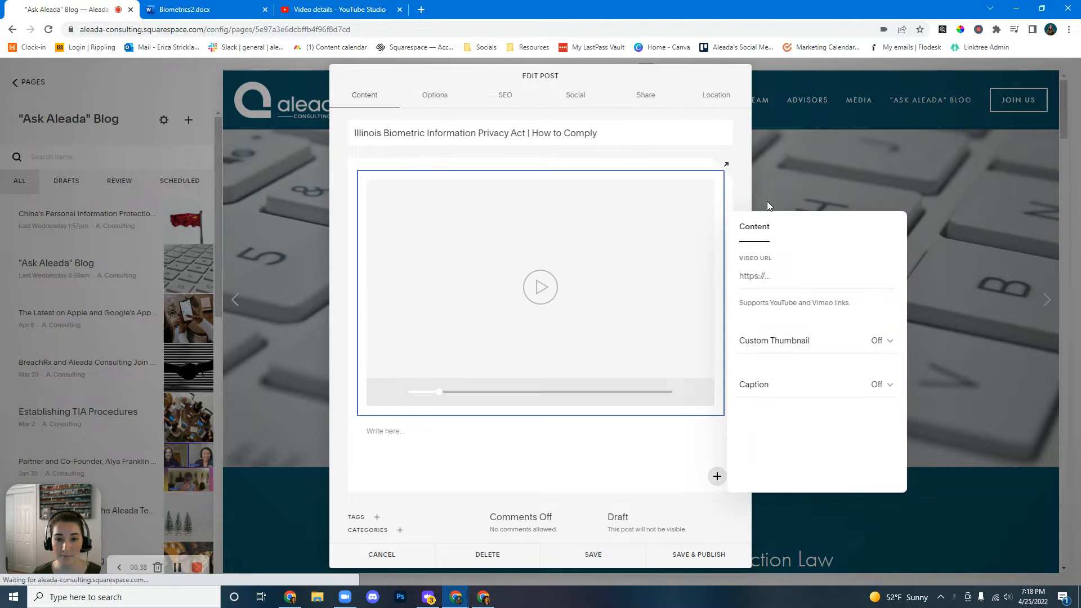
left_click(759, 276)
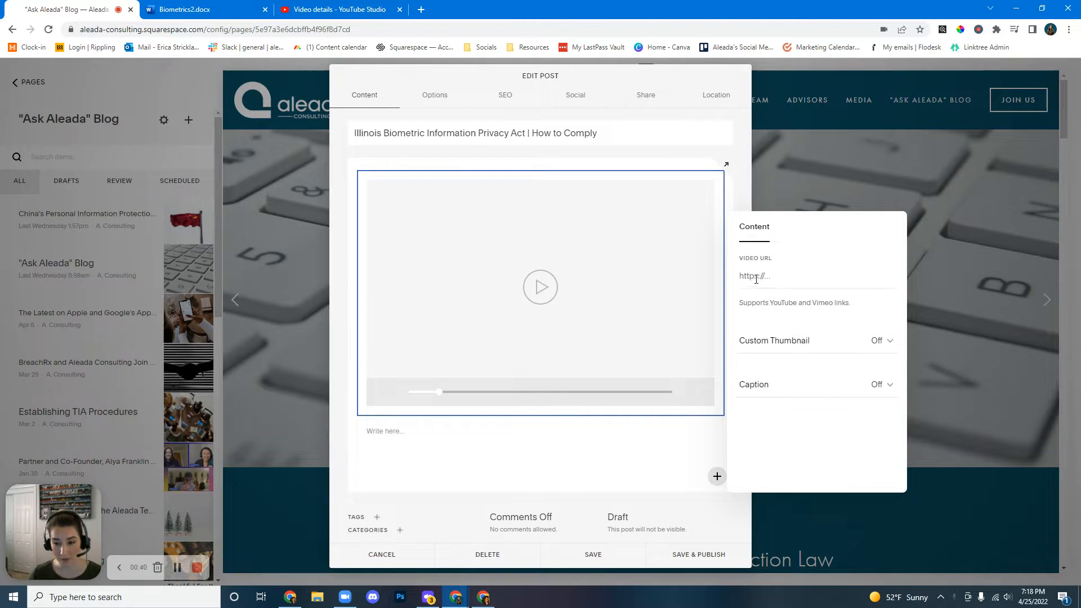
key("ctrl+v")
key("Return")
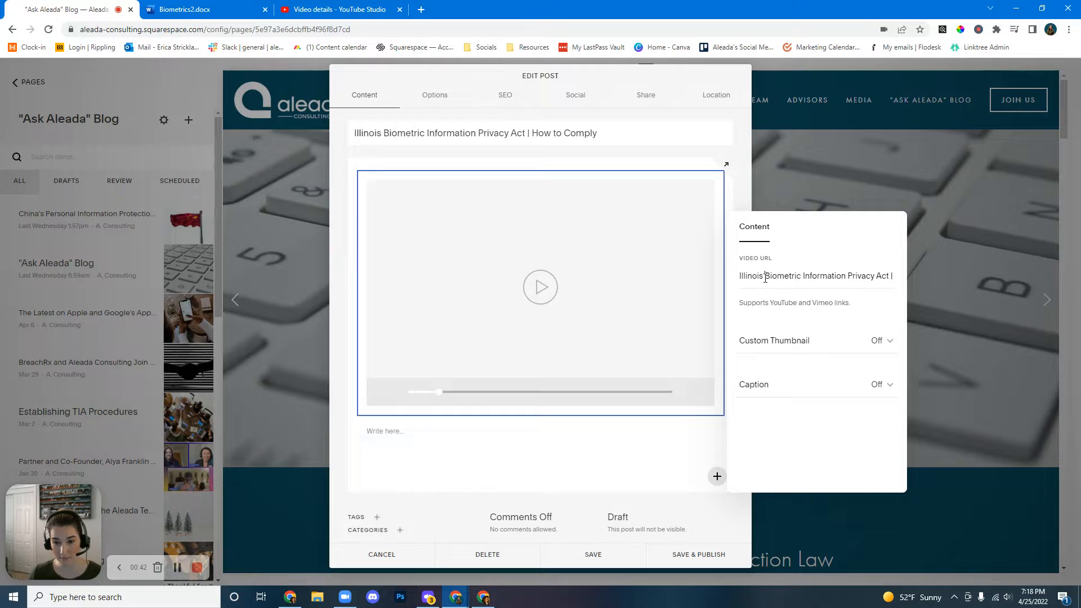
key("ctrl+a")
key("BackSpace")
left_click(310, 8)
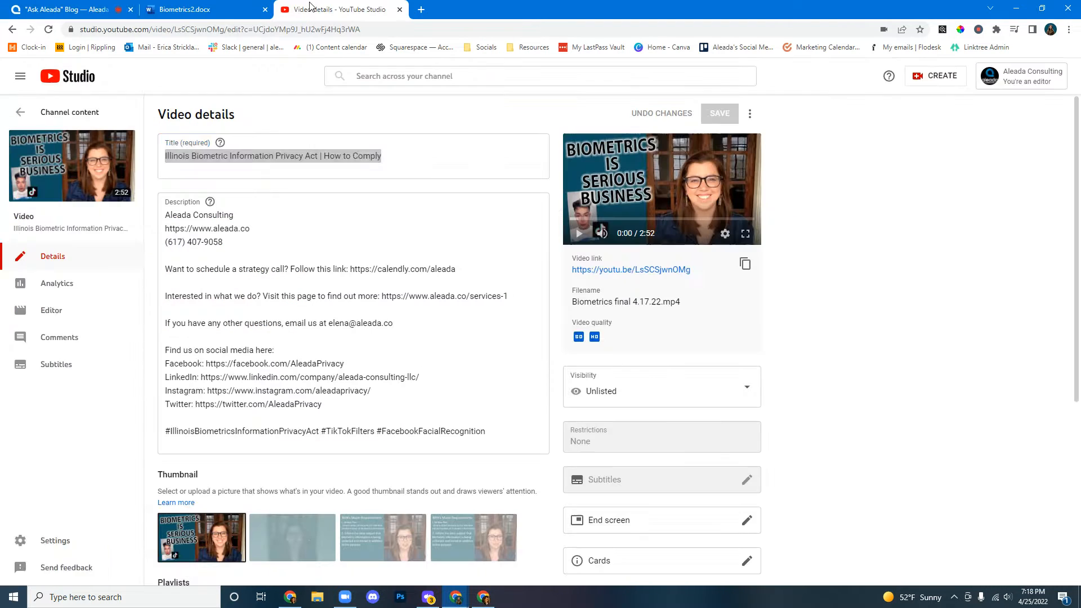
left_click(746, 265)
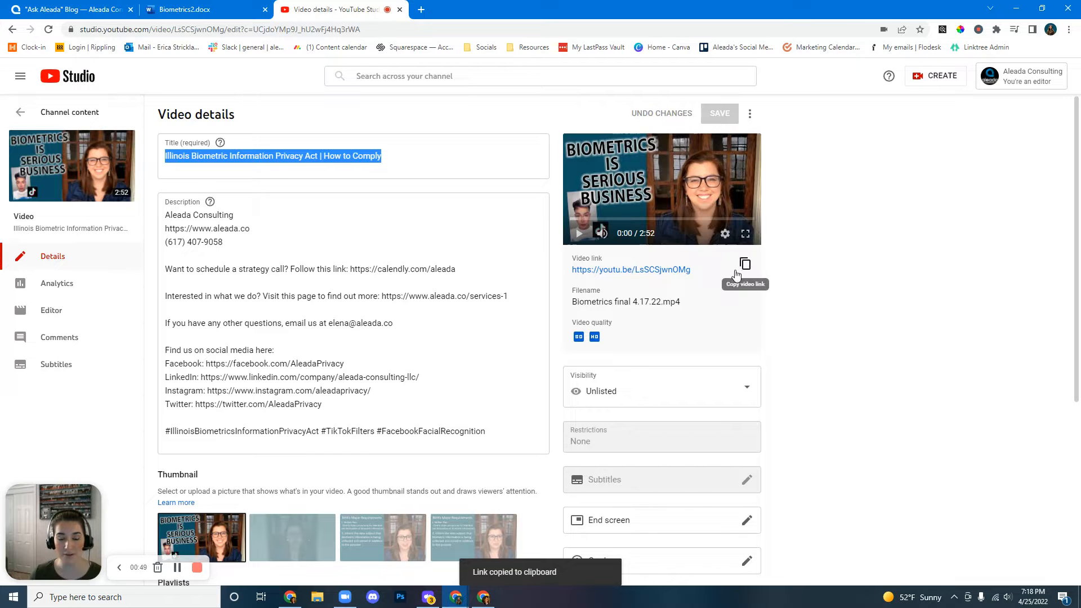
left_click(70, 9)
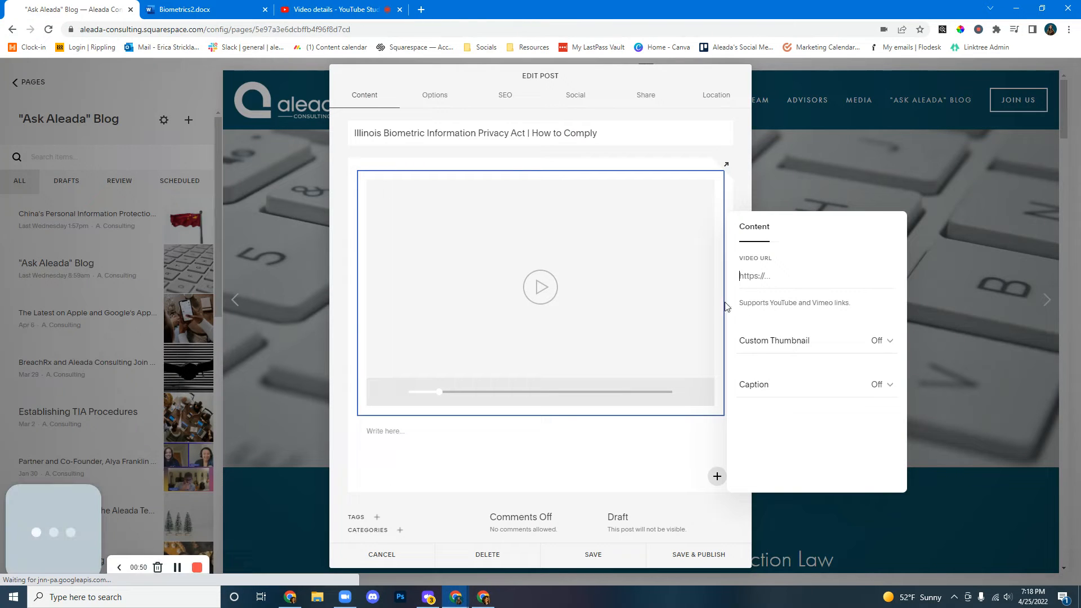
key("ctrl+v")
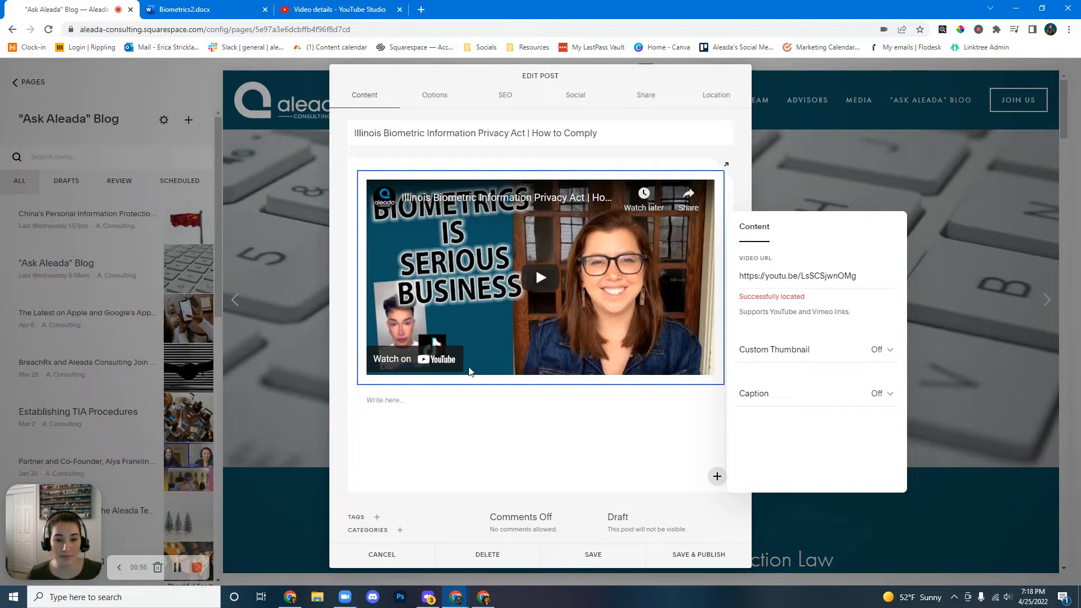
Copy the full article text from the Biometrics2 document and paste it into the text block below the video.
left_click(679, 443)
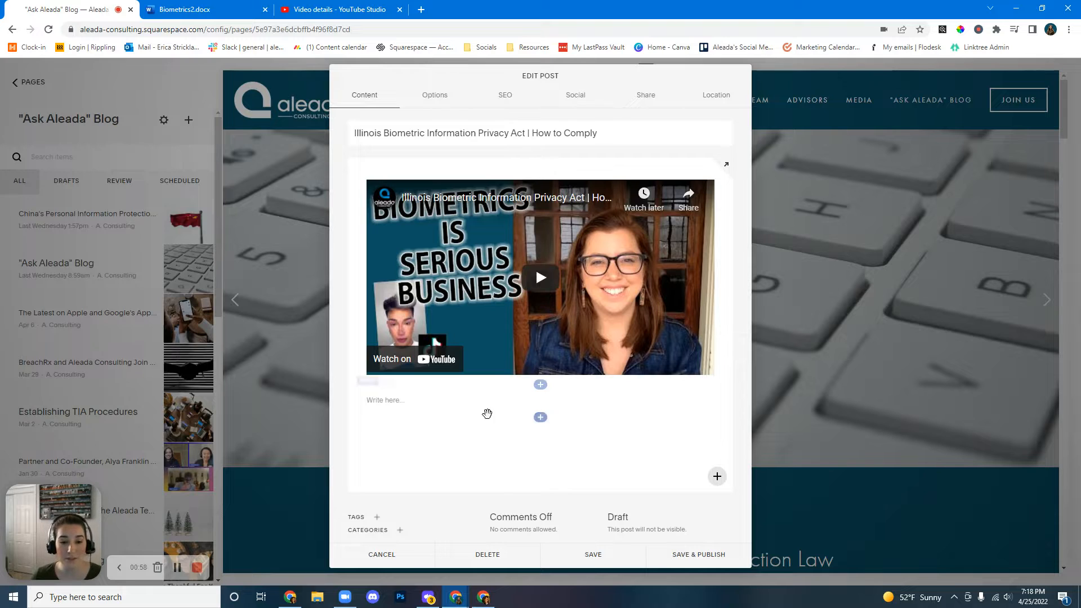
left_click(436, 395)
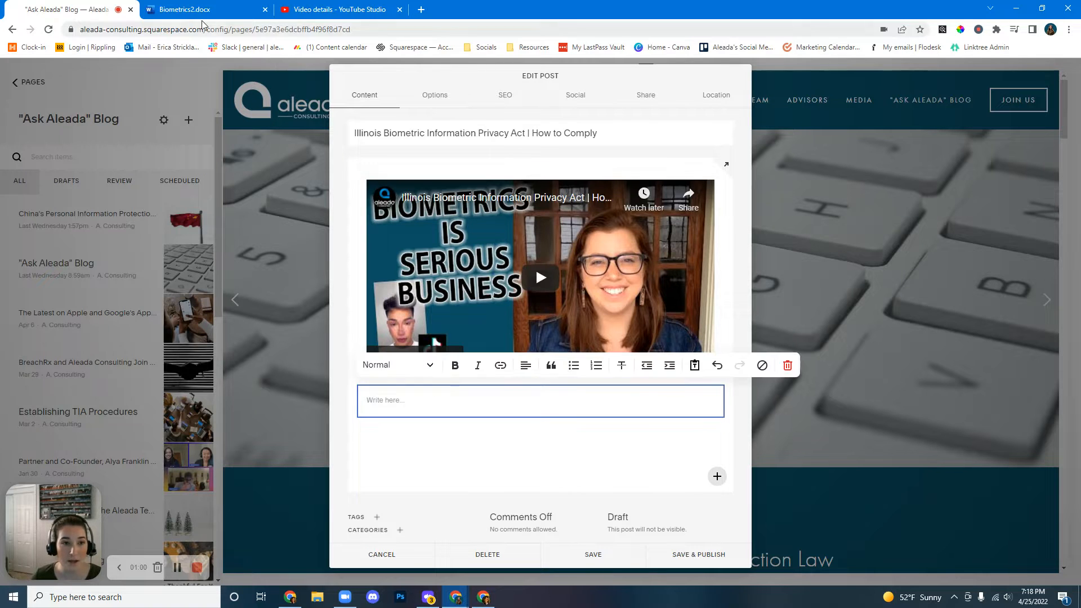
left_click(186, 10)
right_click(412, 265)
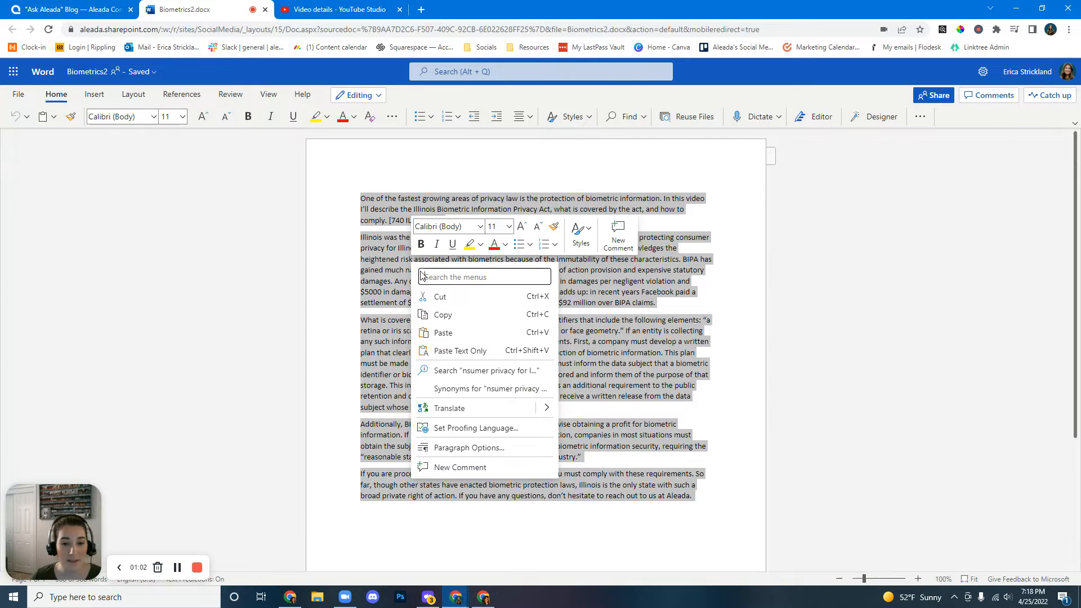
left_click(439, 314)
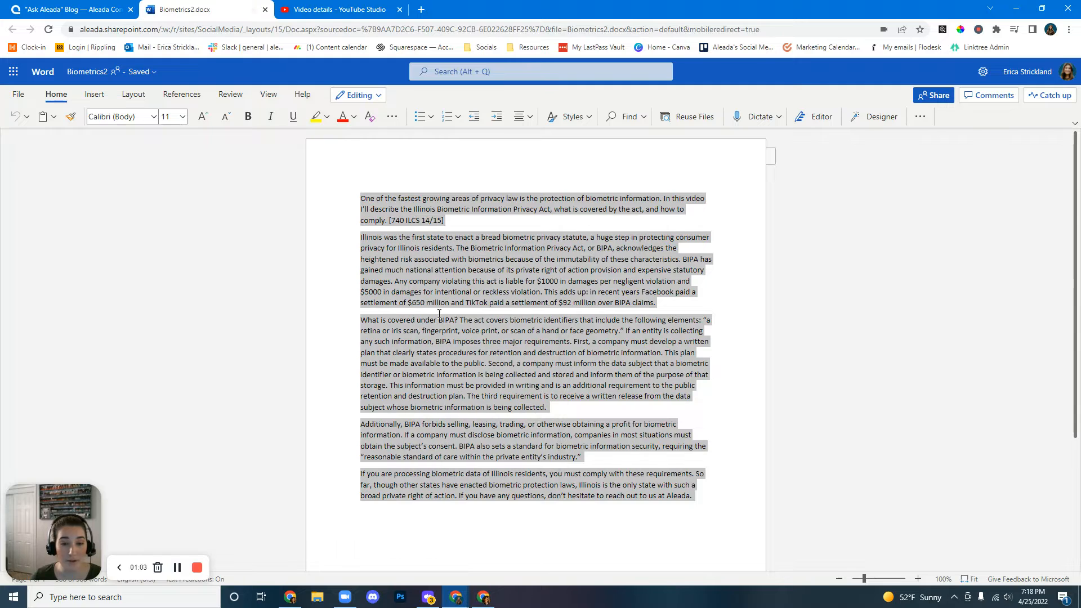
left_click(436, 221)
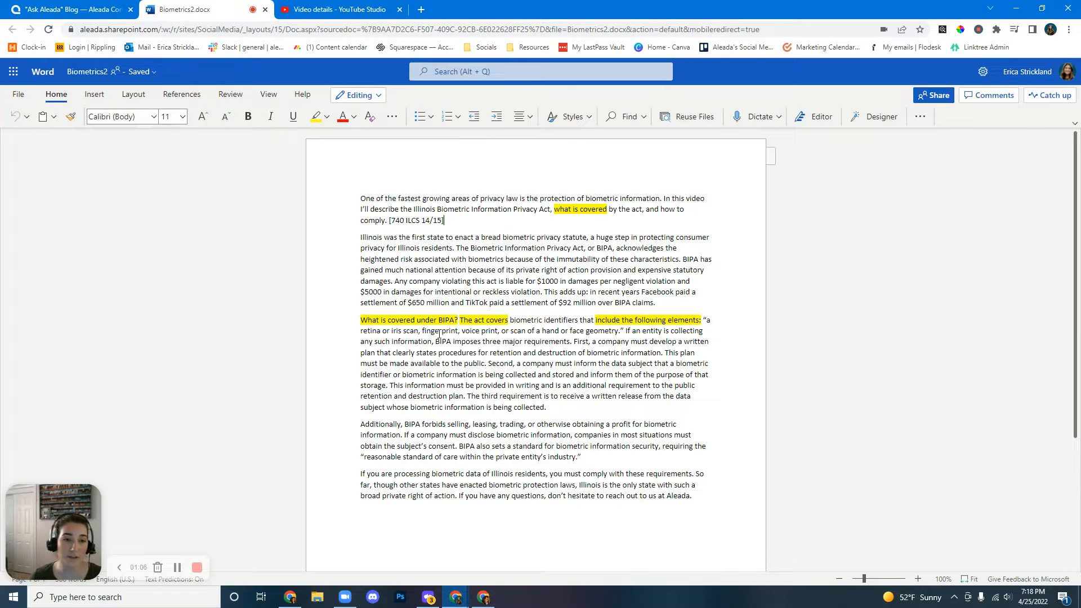
left_click(85, 14)
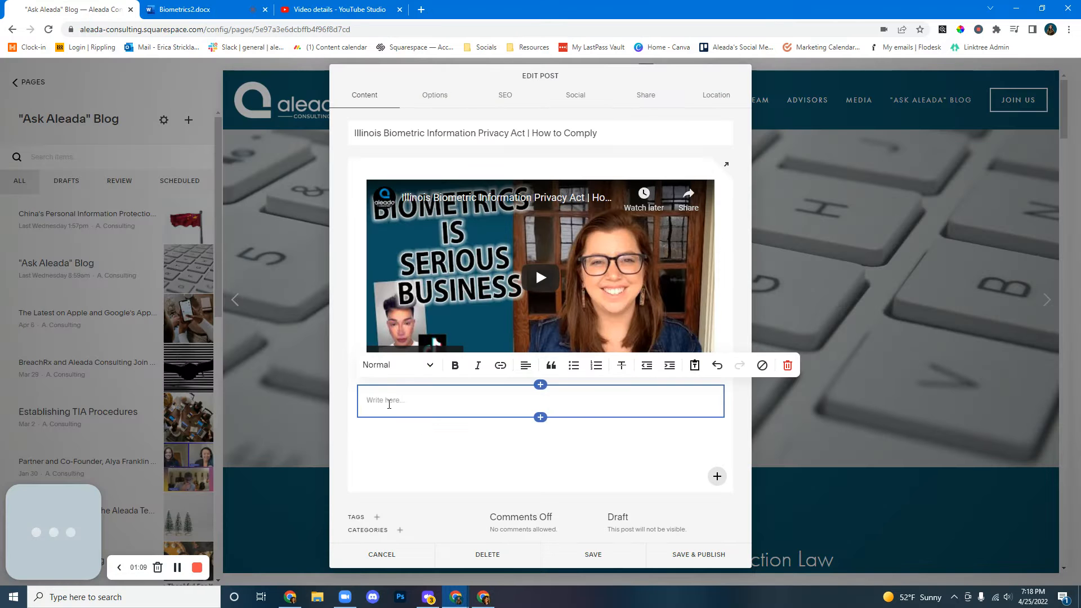
key("ctrl+v")
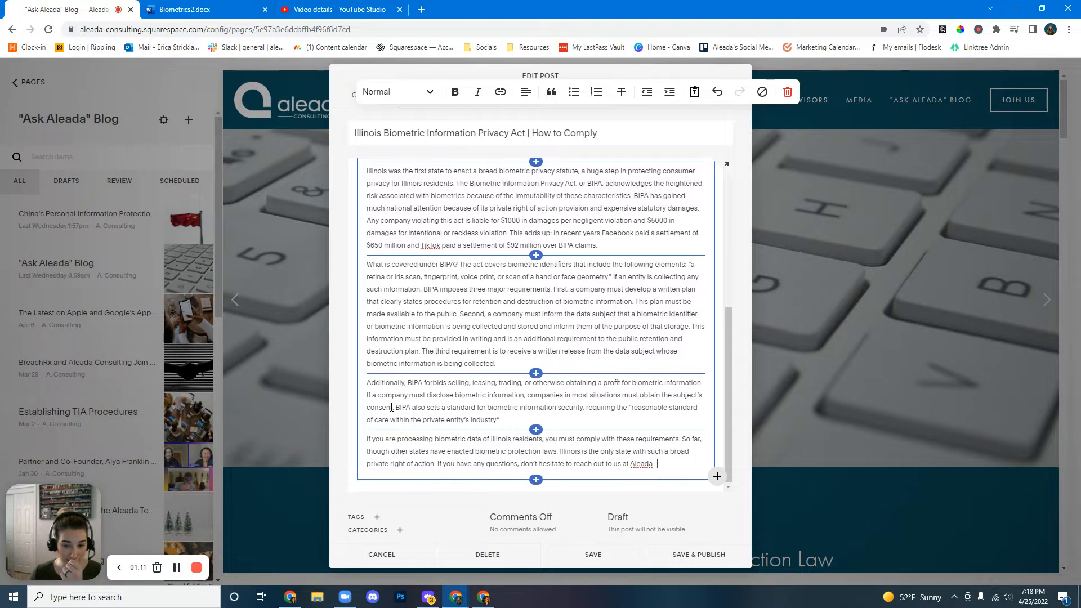
Add a new text block between the video and the article with an introductory sentence about the Biometric Information Protection Act.
scroll(427, 407, "up", 1)
scroll(427, 407, "up", 3)
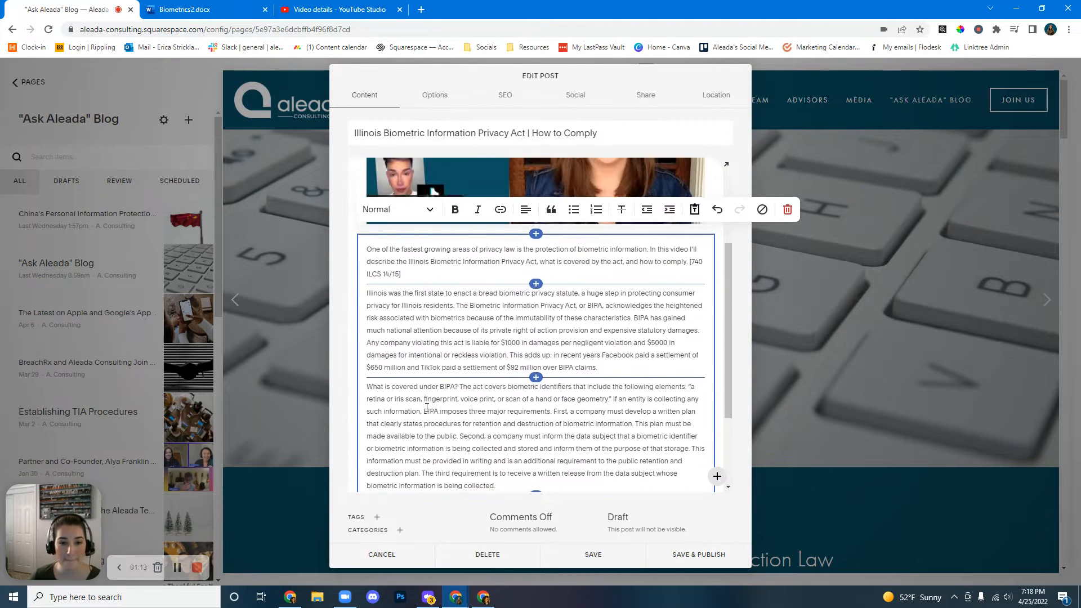
left_click(537, 339)
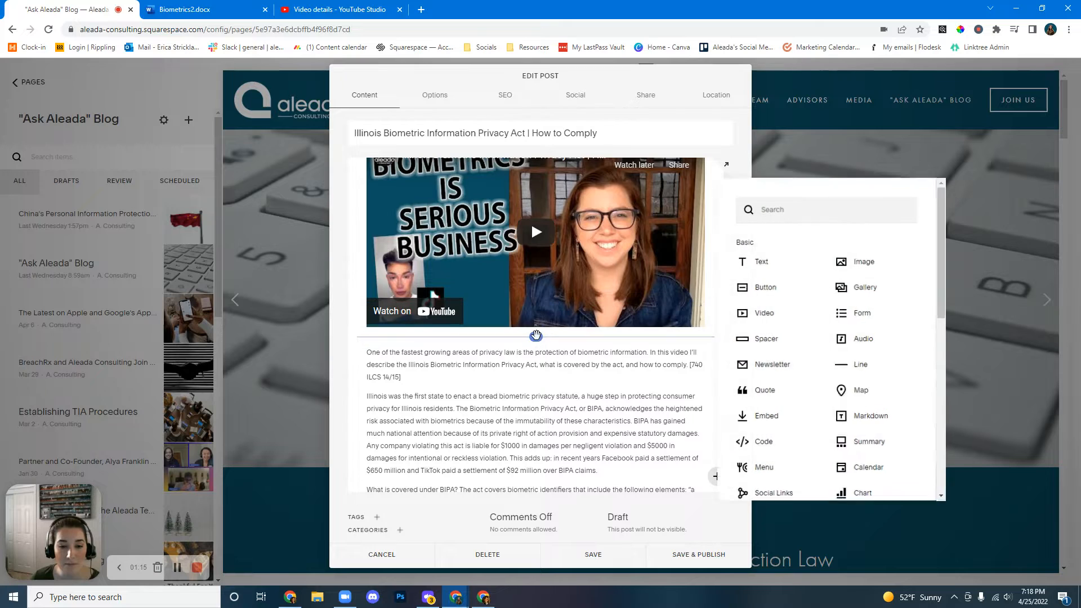
left_click(764, 261)
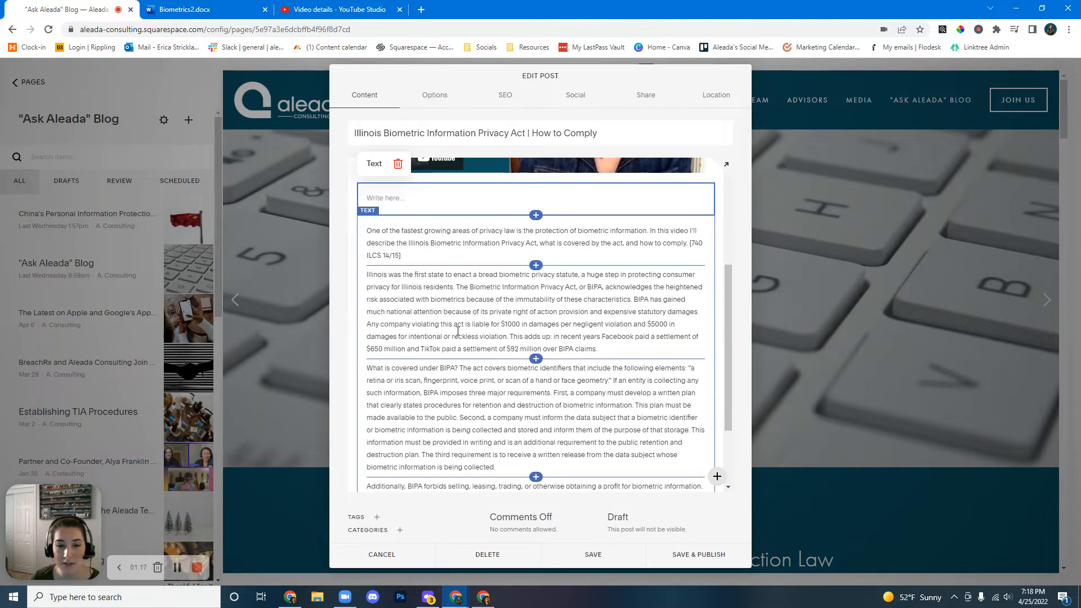
scroll(461, 219, "up", 3)
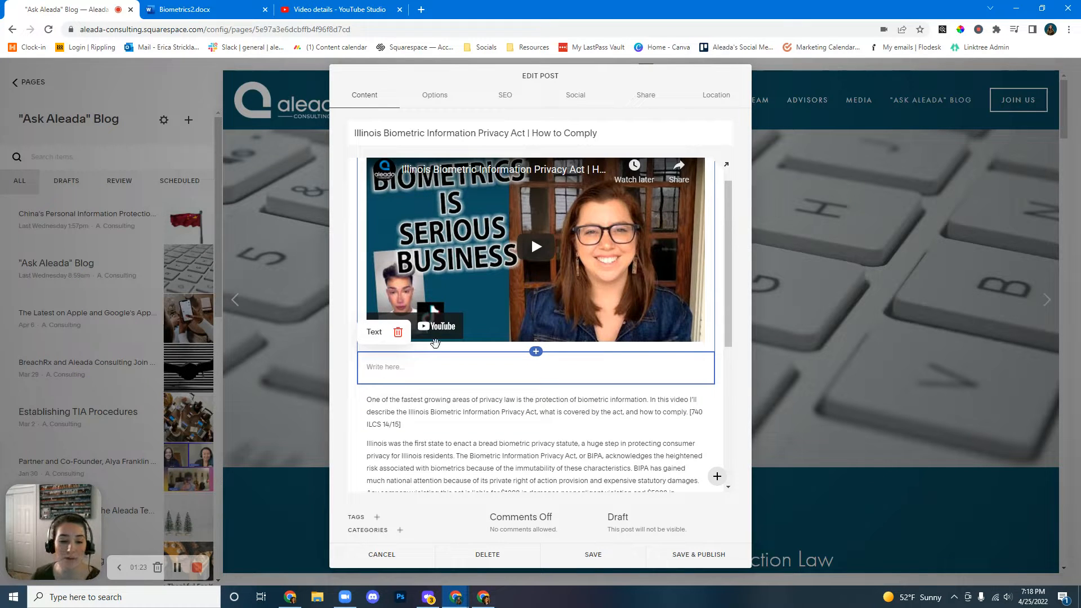
left_click(177, 567)
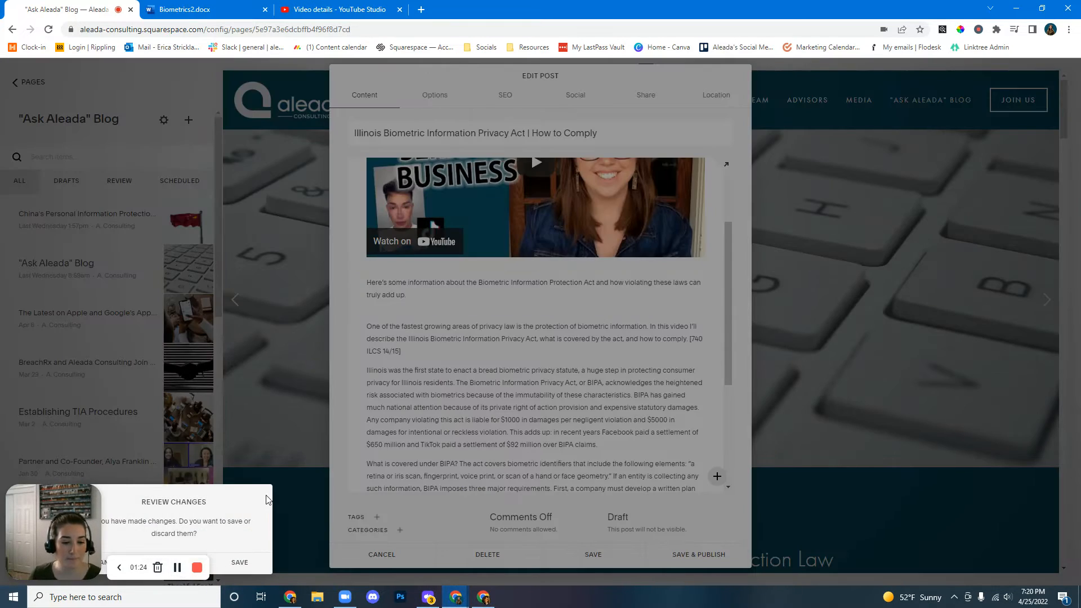
Center-align the introductory sentence.
left_click(415, 283)
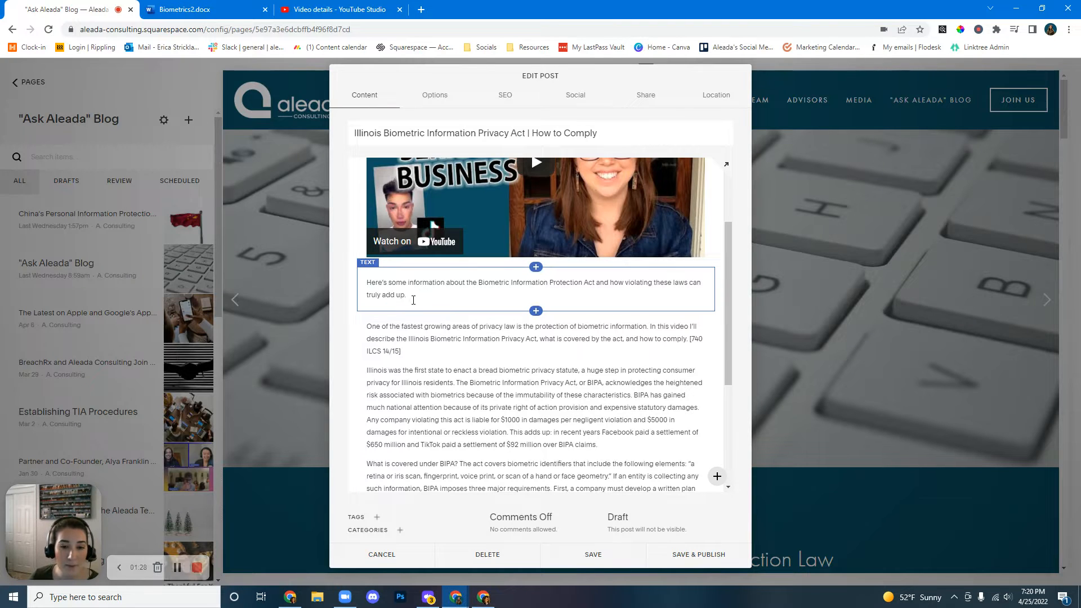
triple_click(411, 291)
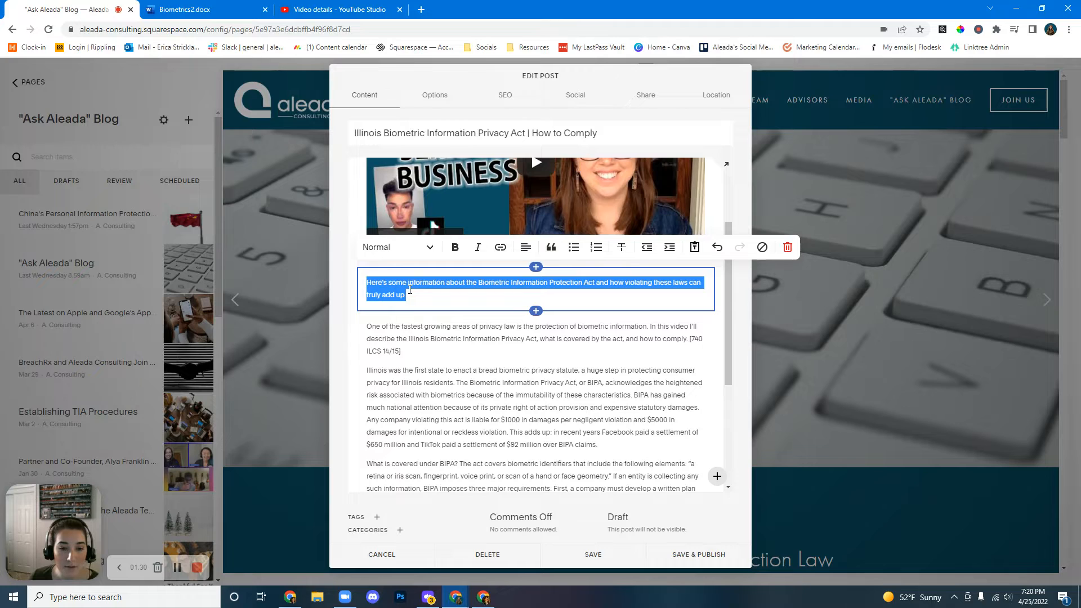
left_click(526, 247)
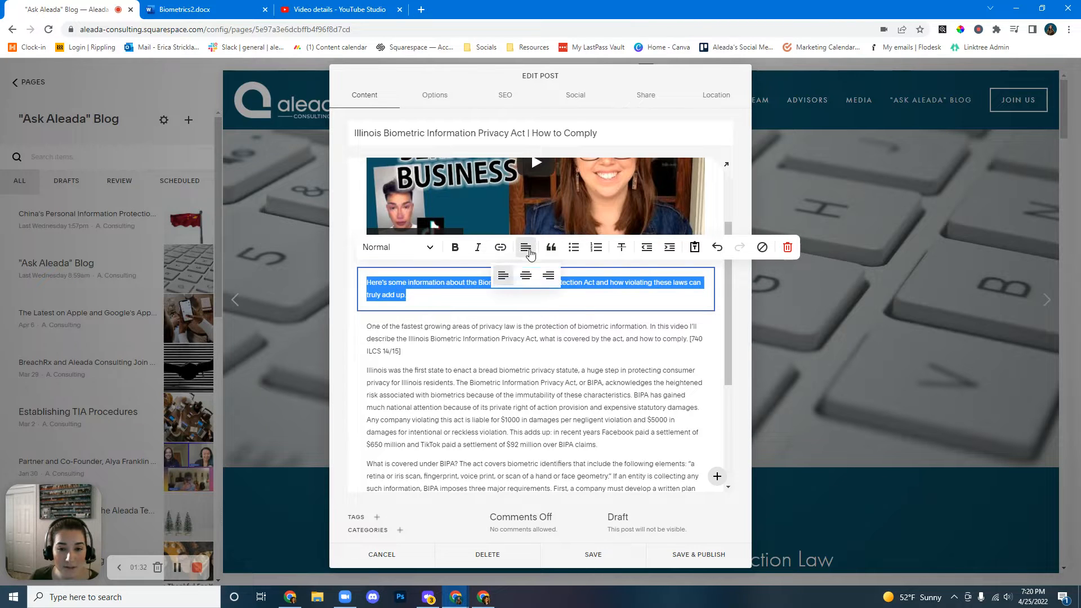
left_click(527, 279)
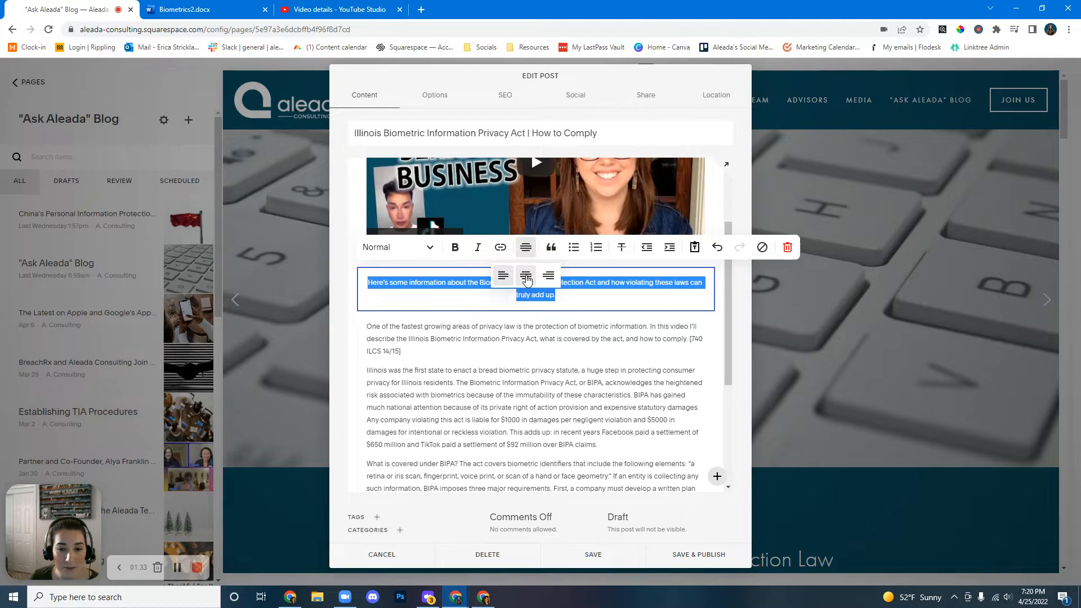
Italicize the introductory sentence and review the post content.
left_click(562, 297)
left_click_drag(562, 298, 367, 282)
left_click(479, 248)
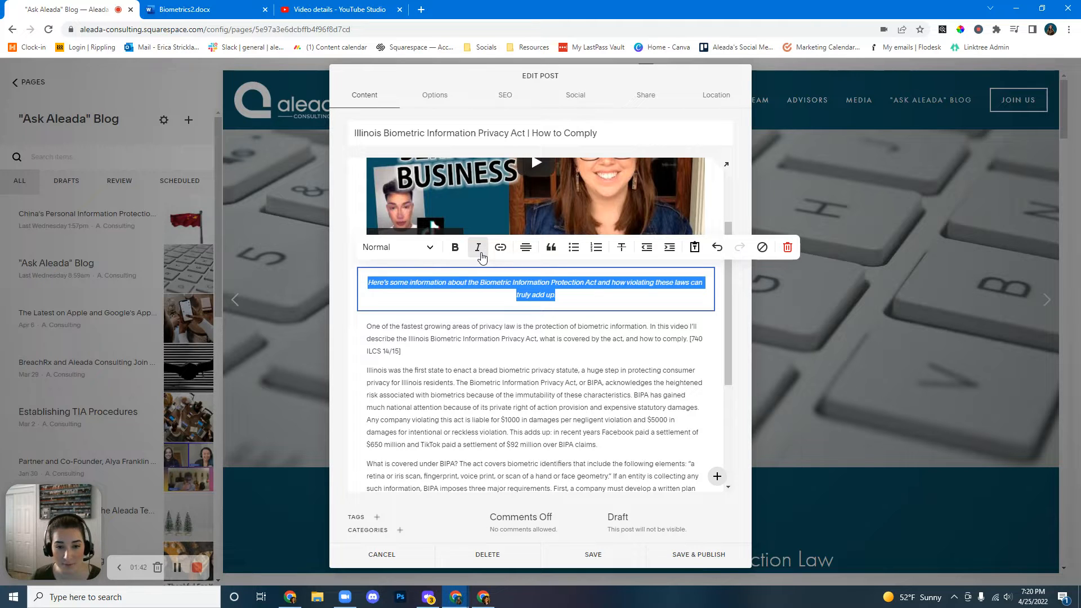
left_click(570, 297)
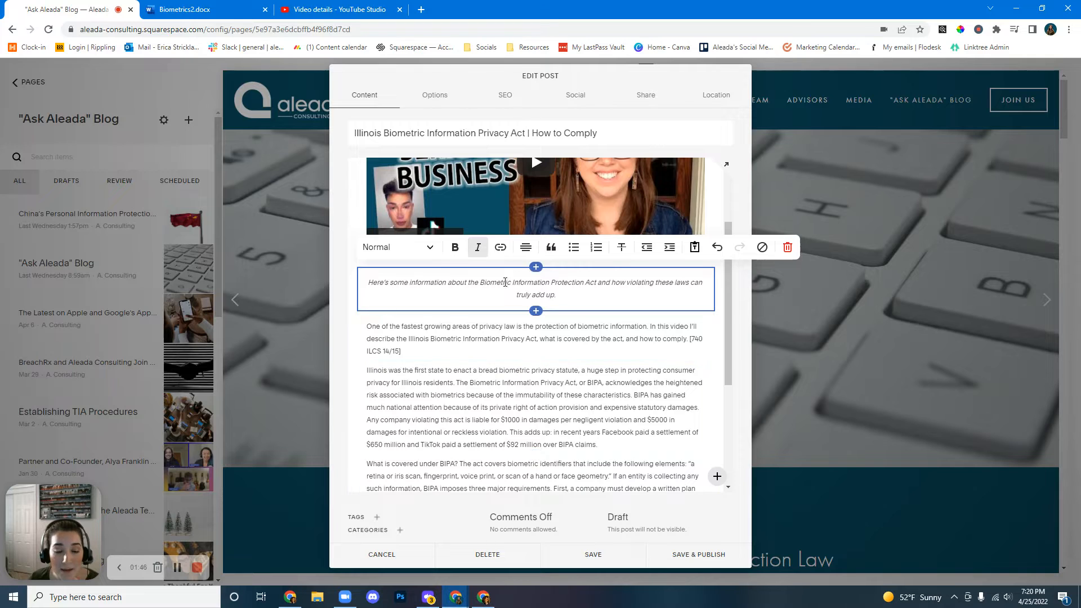
scroll(505, 282, "up", 2)
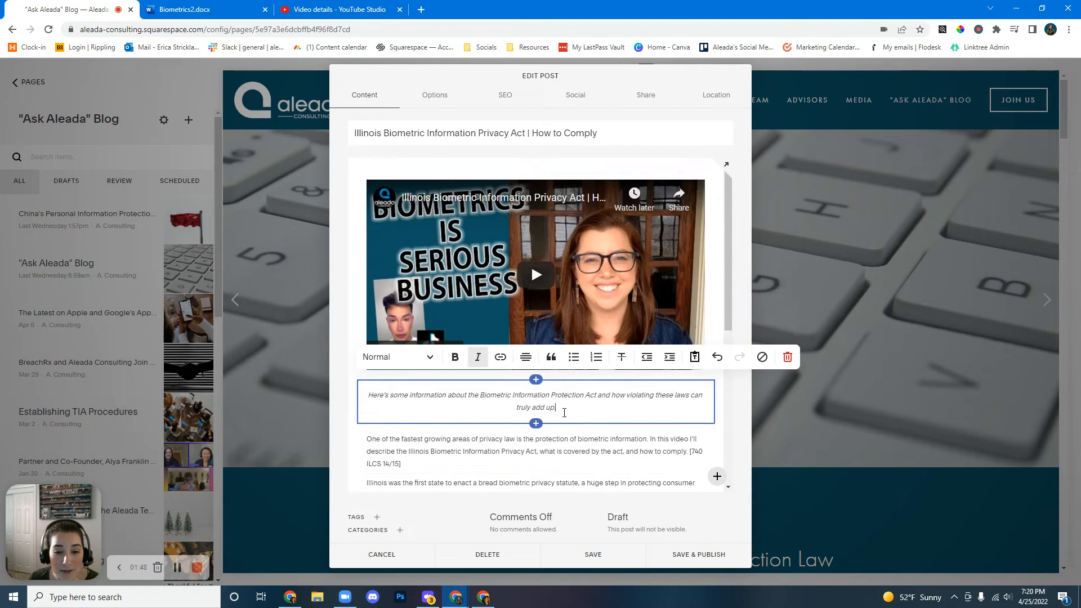
scroll(541, 357, "down", 5)
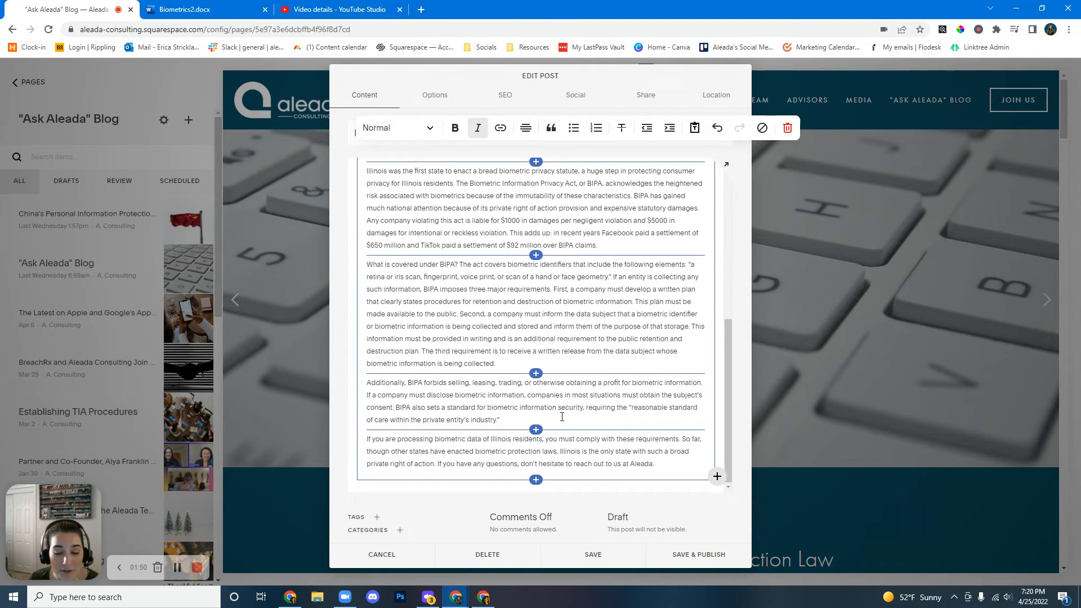
Add the tags biometrics, tiktok and facebook to the post.
scroll(572, 417, "up", 6)
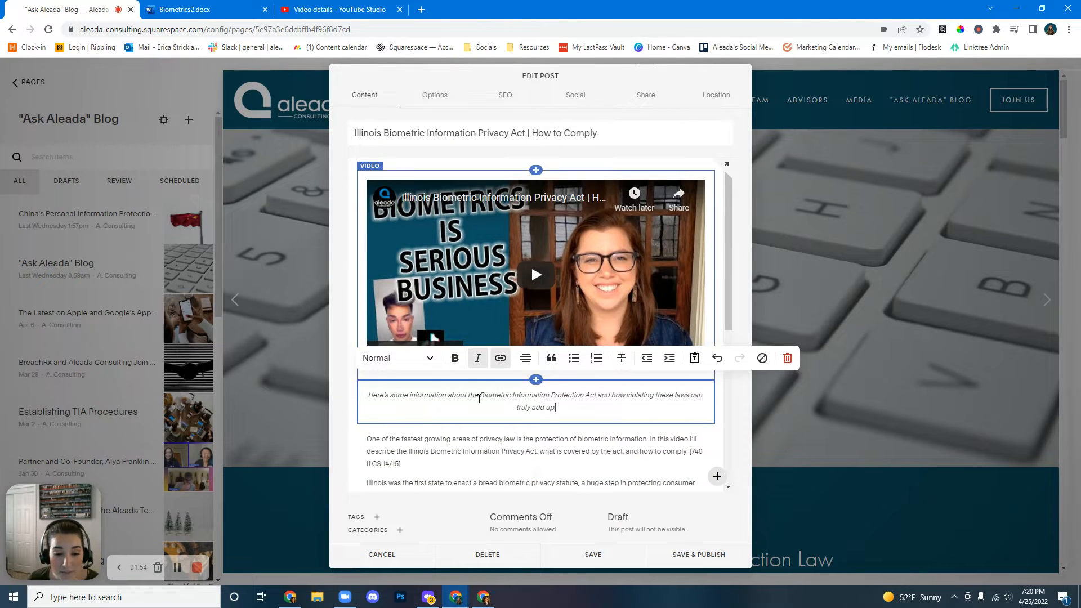
left_click(377, 517)
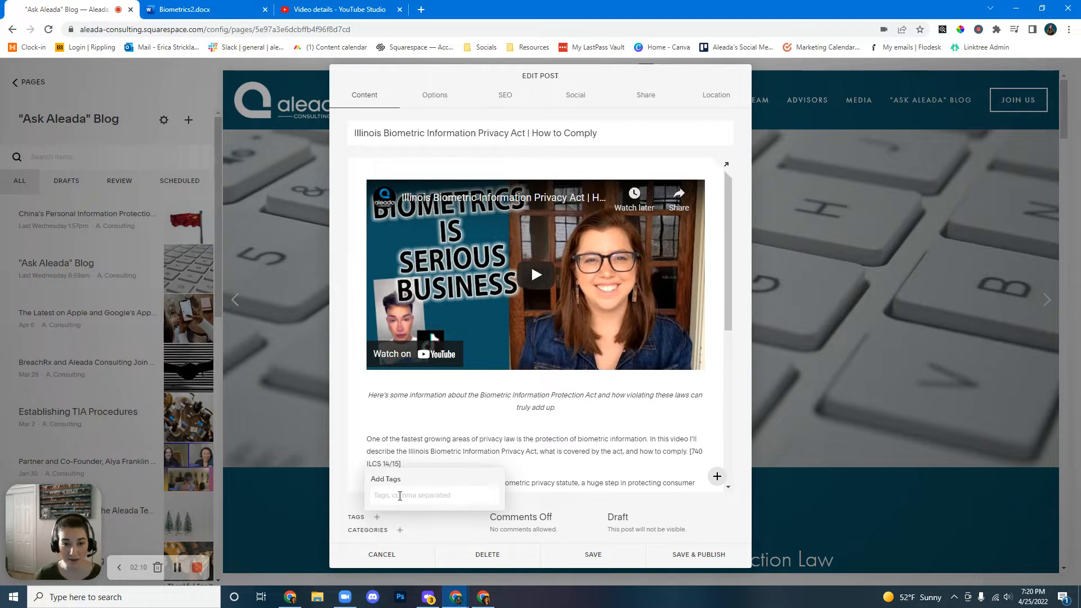
type("biometrics")
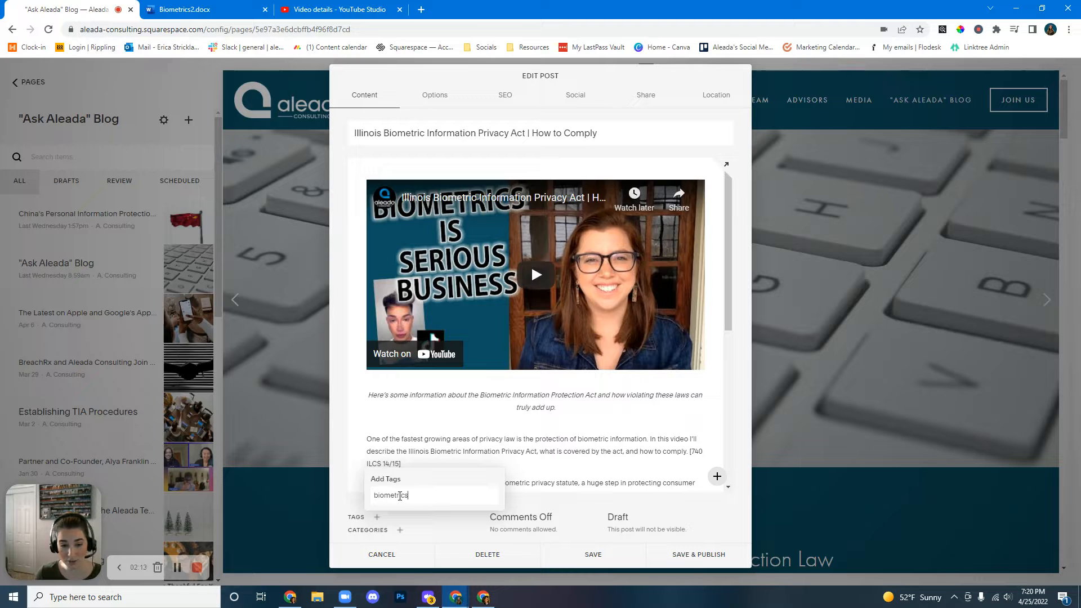
key("Return")
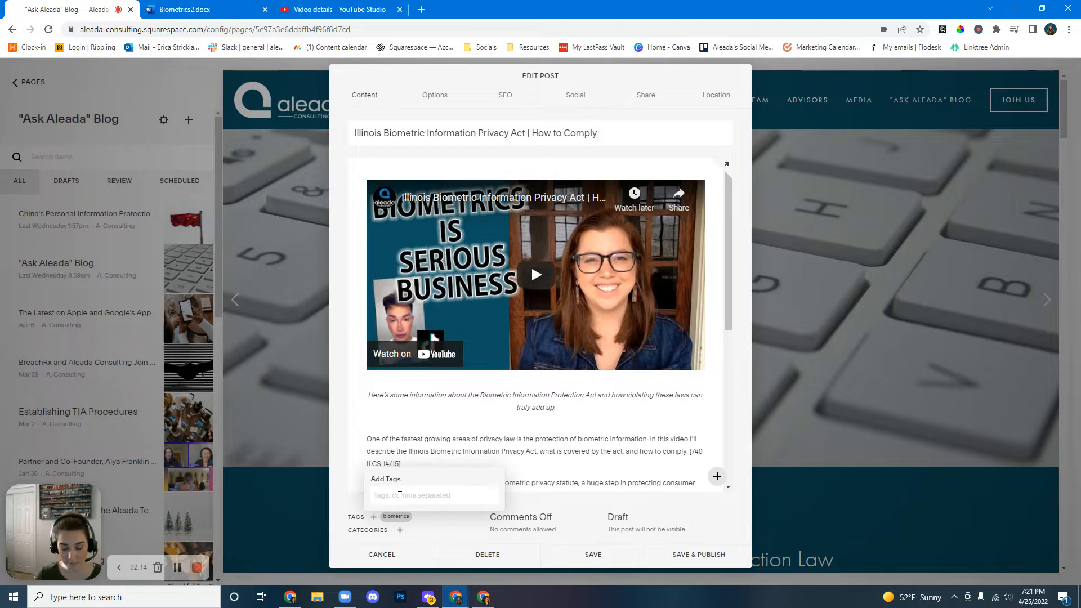
type("tiktok")
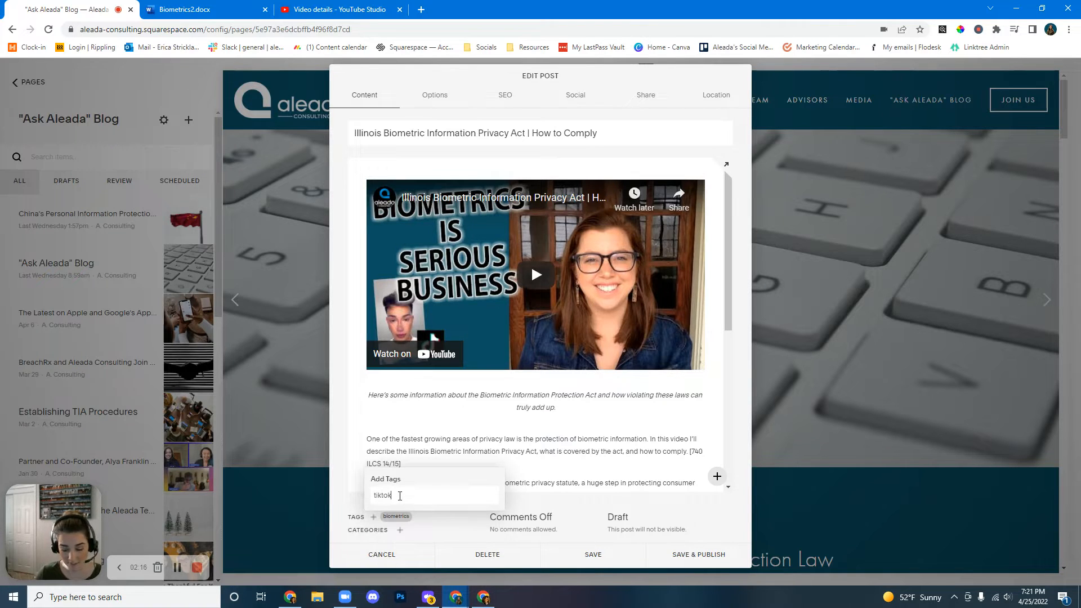
key("Return")
type("facebook")
key("Return")
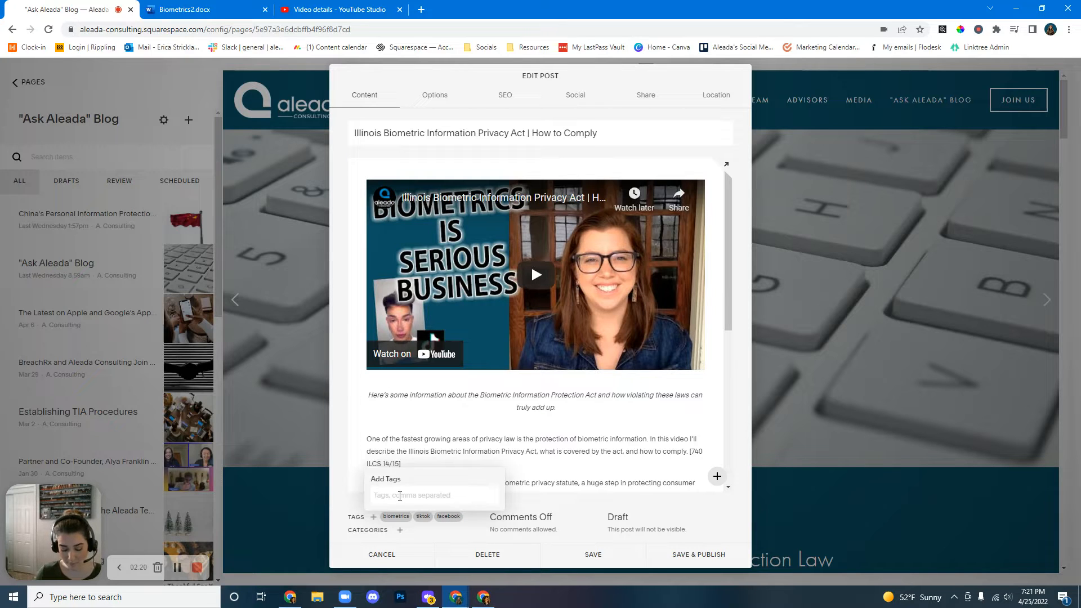
Add the tags biometric information, biometric information protection act, bipa and violations.
type("biometric information")
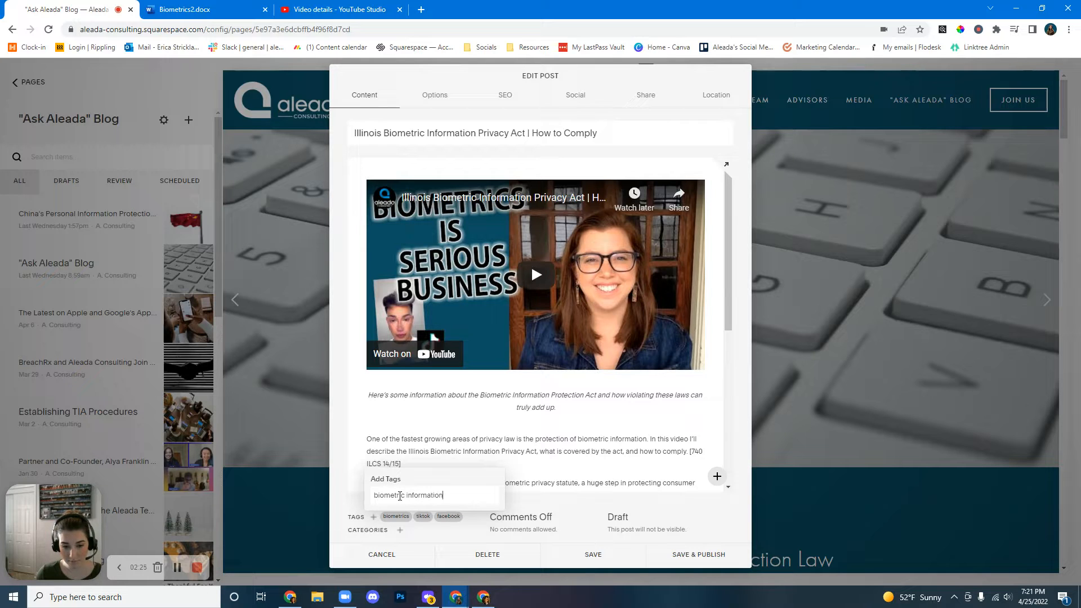
key("Return")
type("bio")
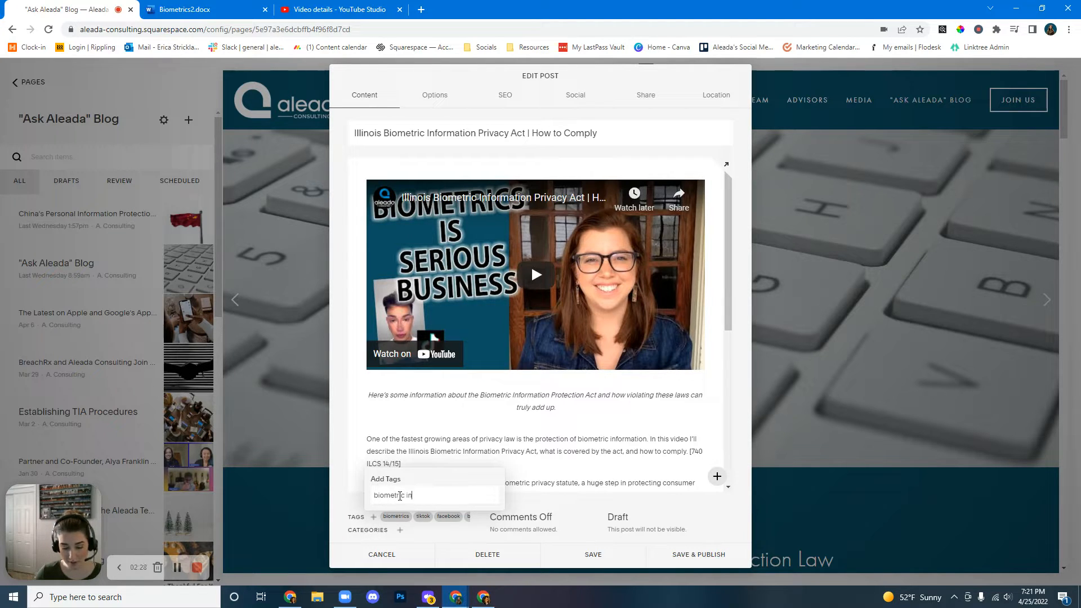
type("metric information protect")
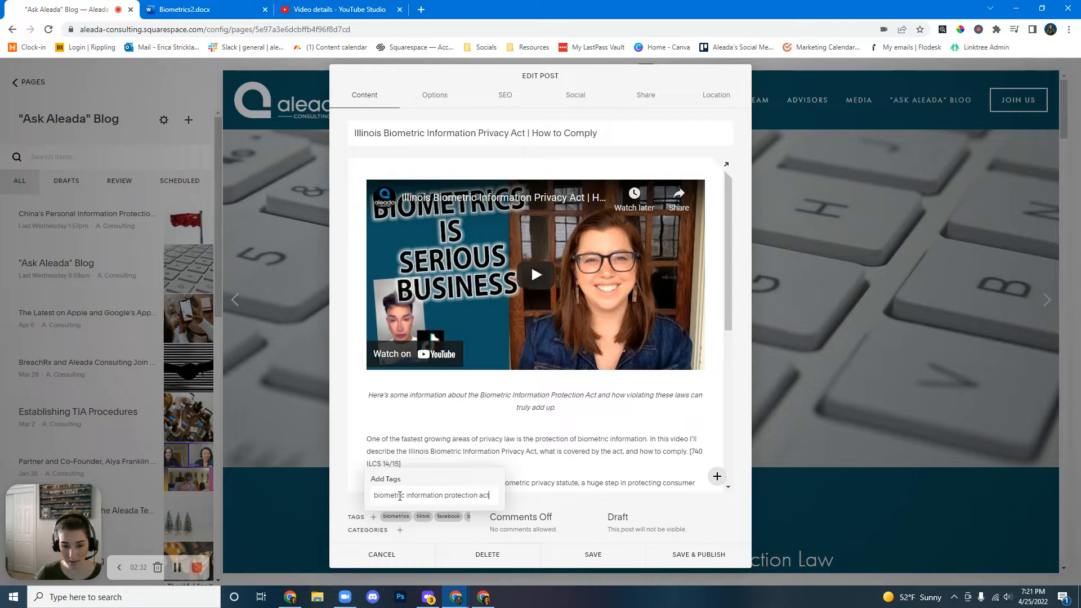
type("ion act")
key("Return")
type("bipa")
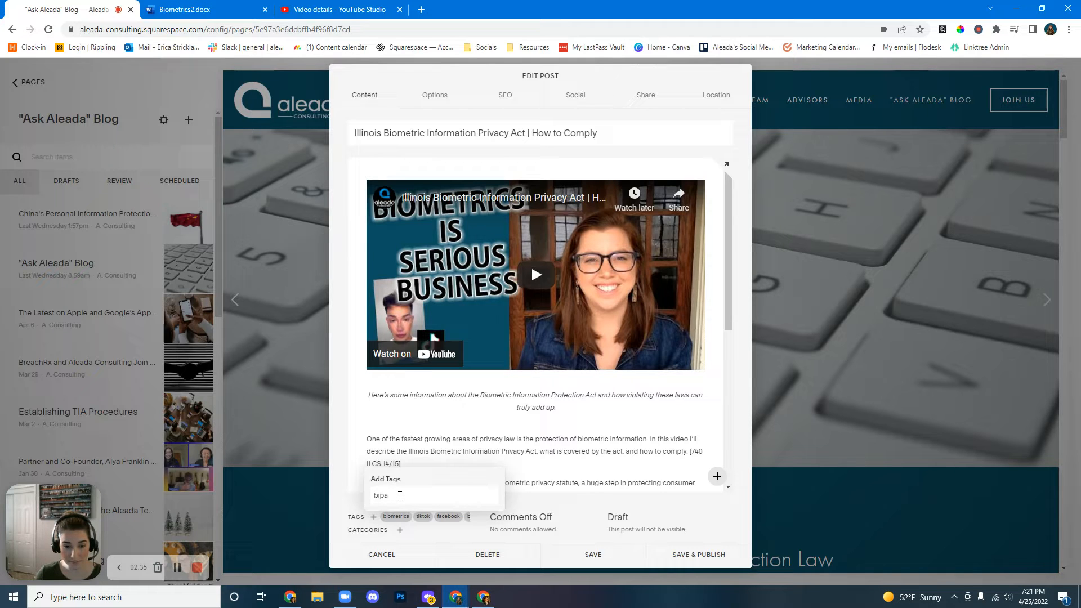
key("Return")
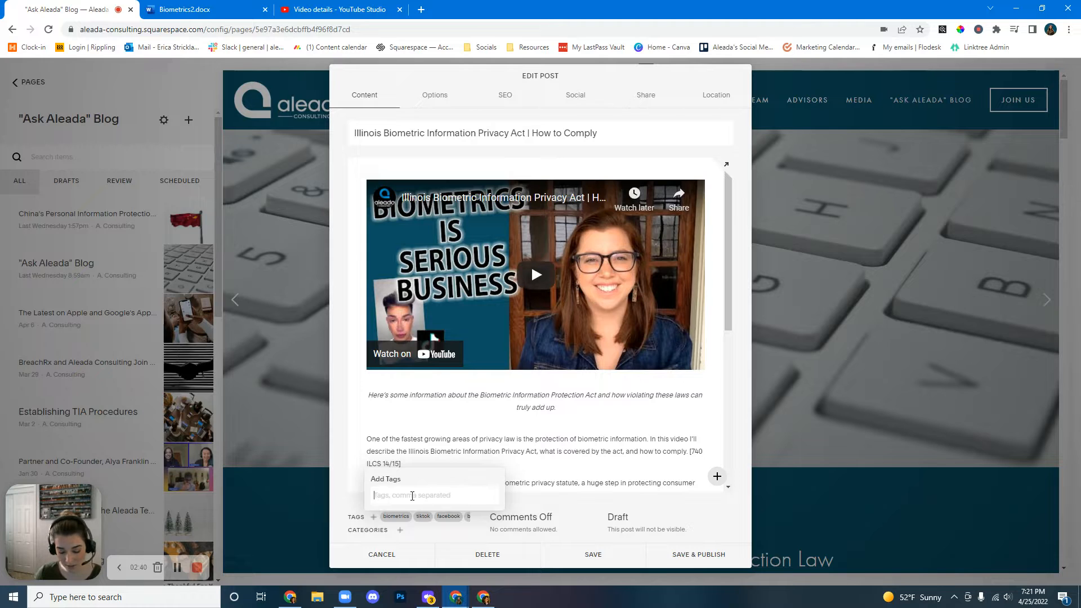
type("violations")
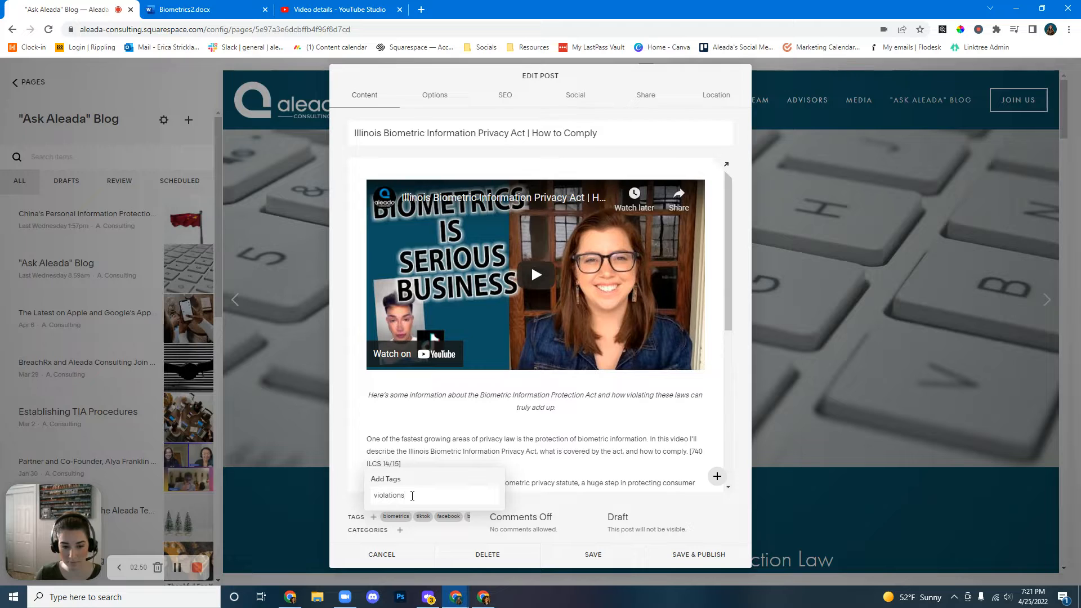
key("Return")
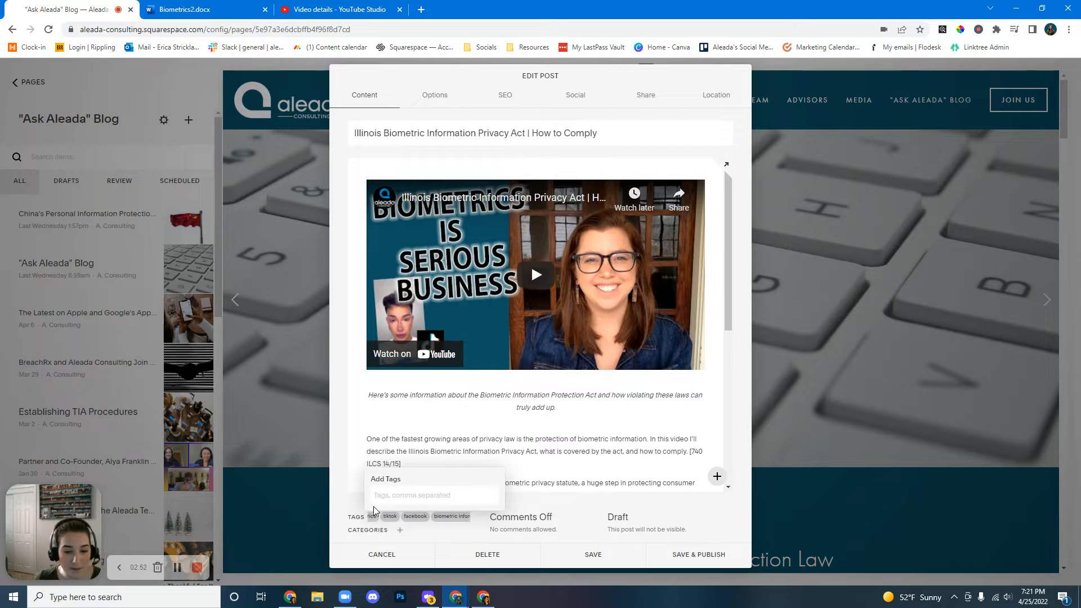
Remove the incorrect biometric information tags and add the tag biometric information privacy act instead.
left_click(412, 520)
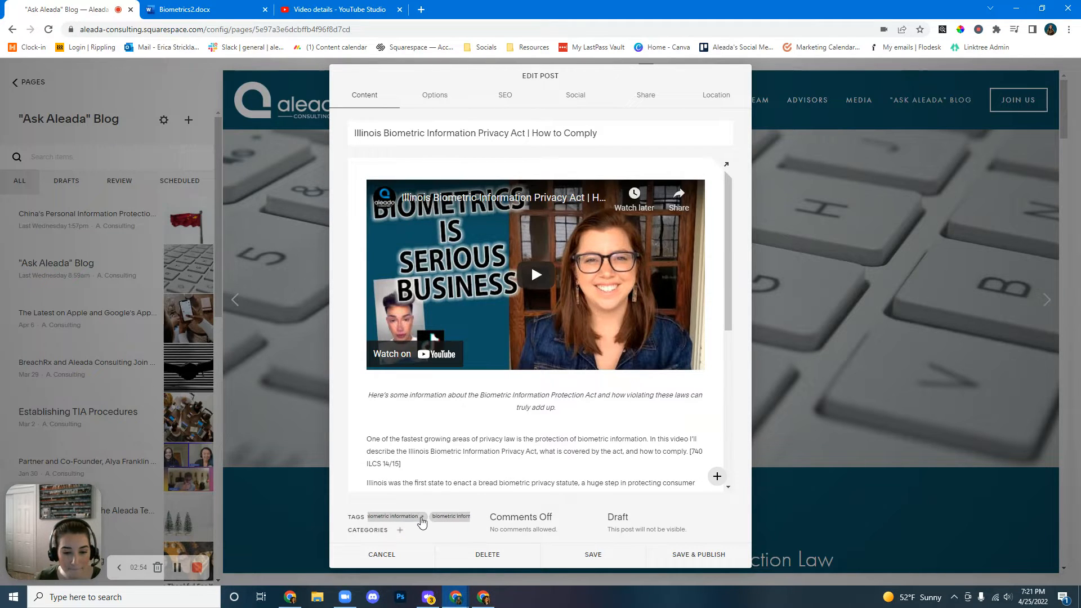
left_click(433, 517)
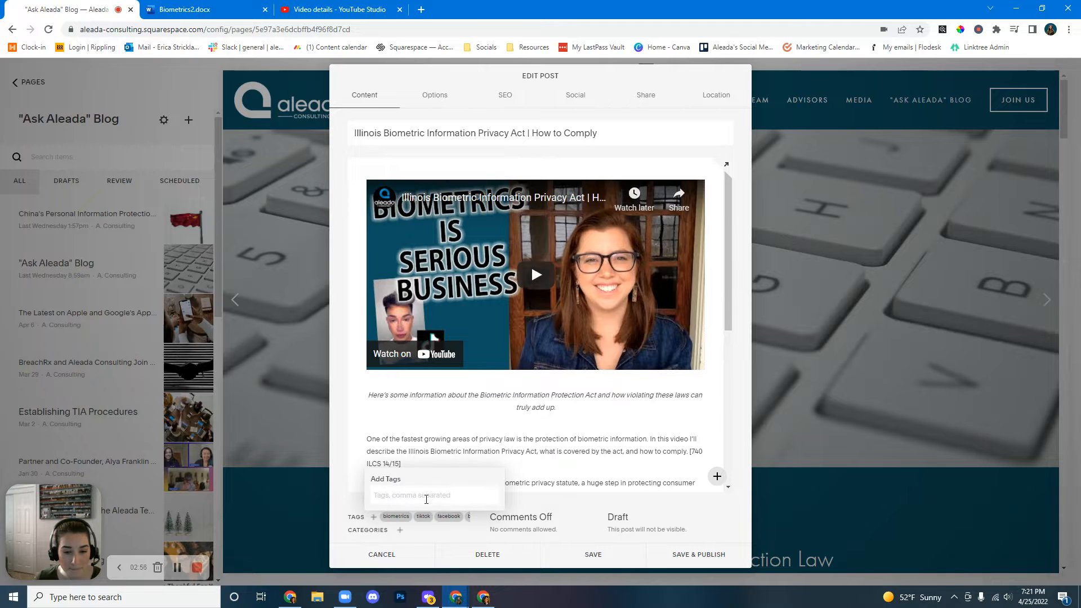
left_click(527, 483)
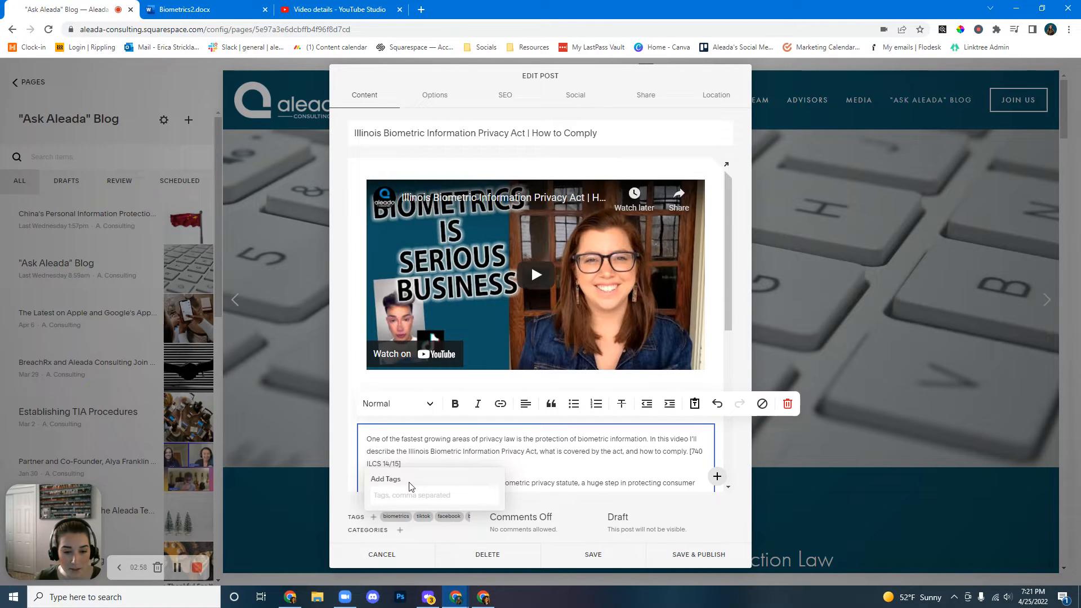
left_click(347, 488)
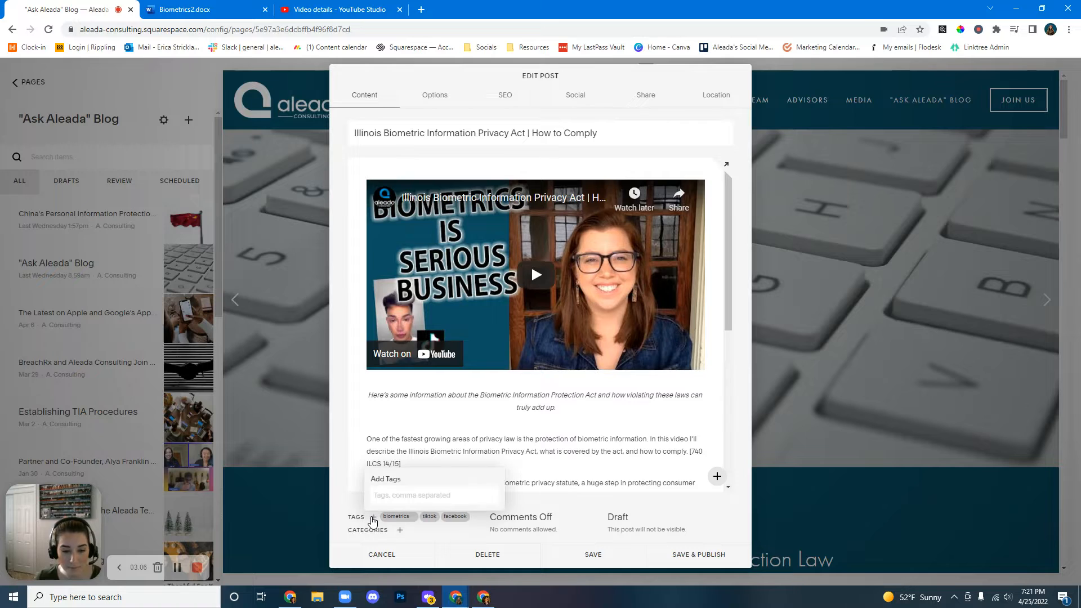
left_click(373, 518)
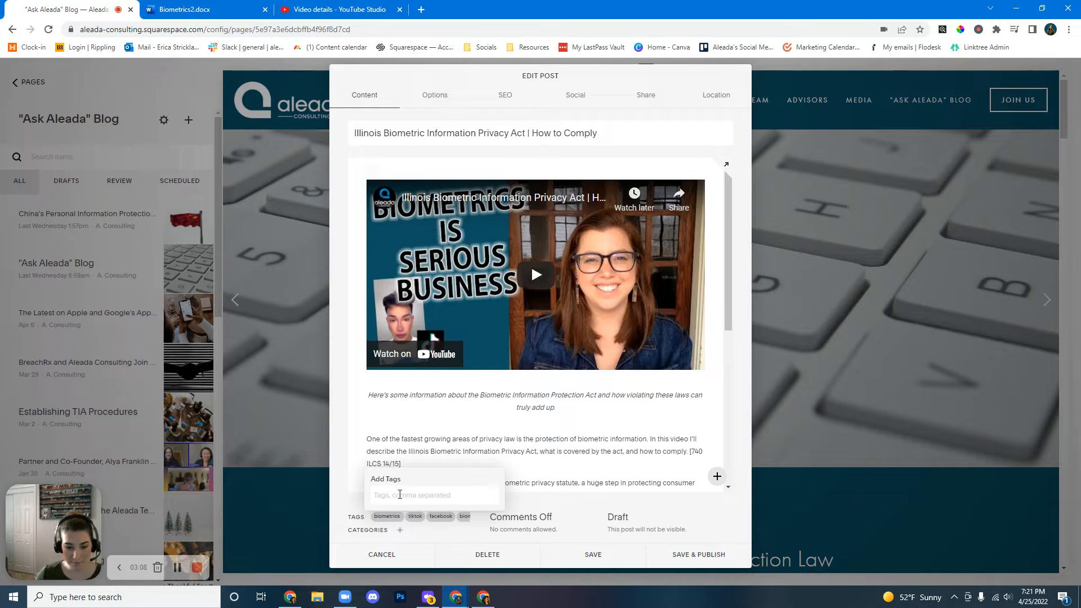
type("biometric")
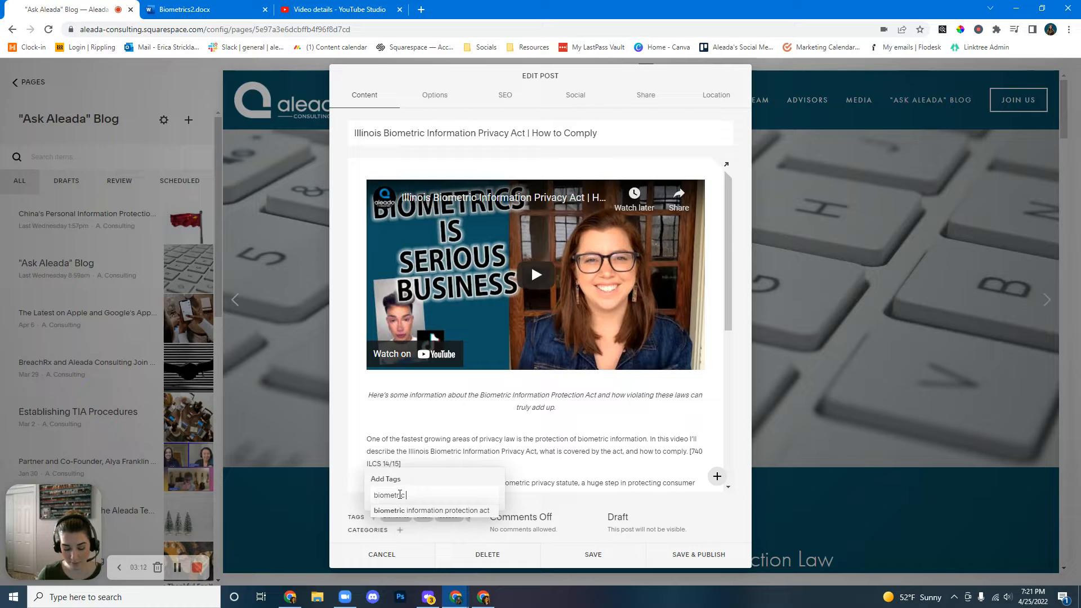
type(" information privac")
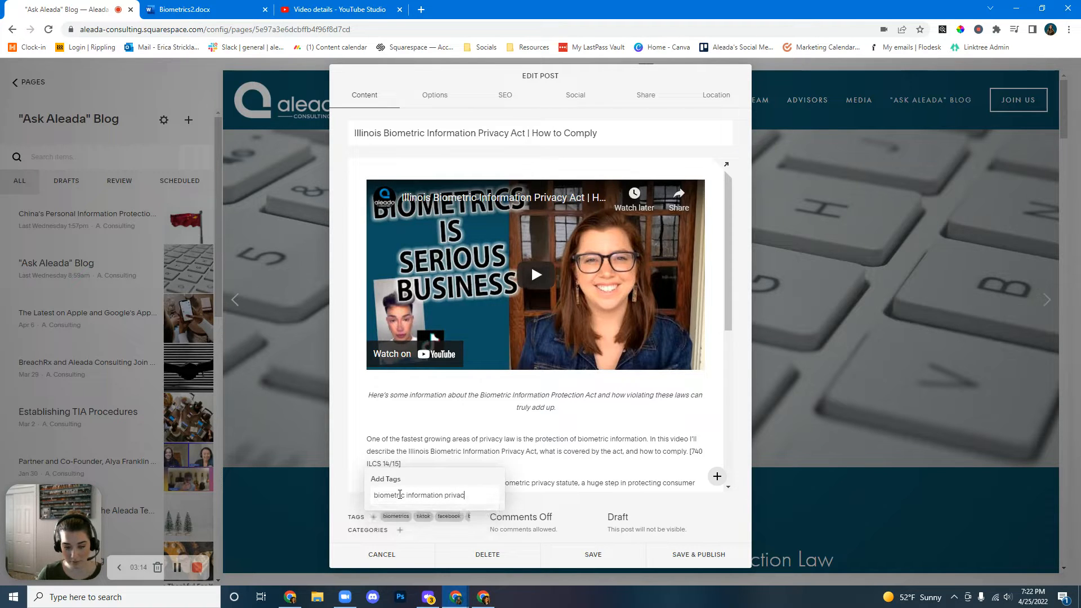
type("y act")
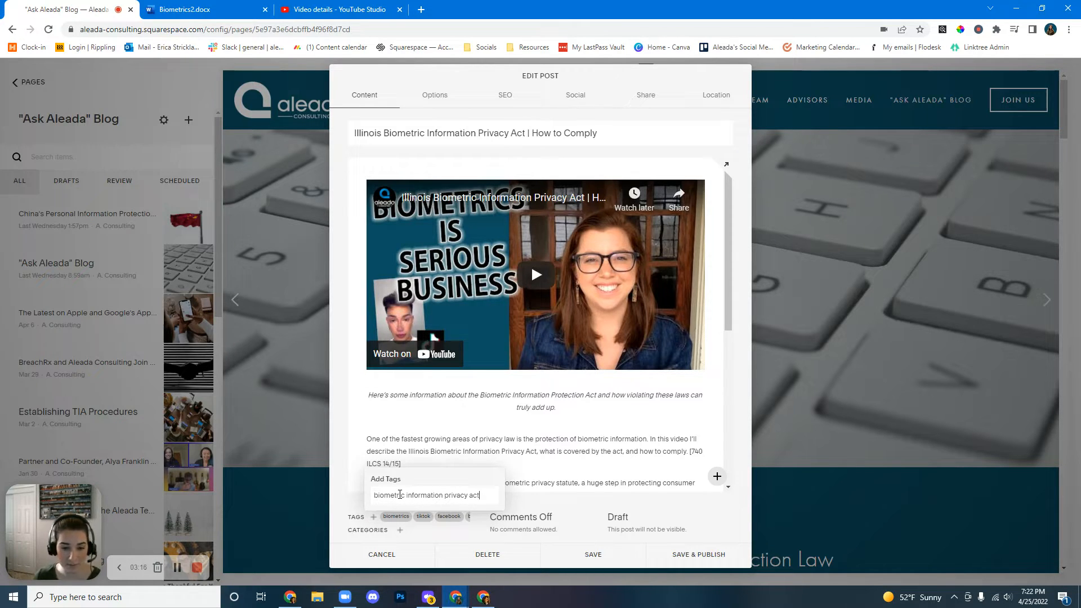
key("Return")
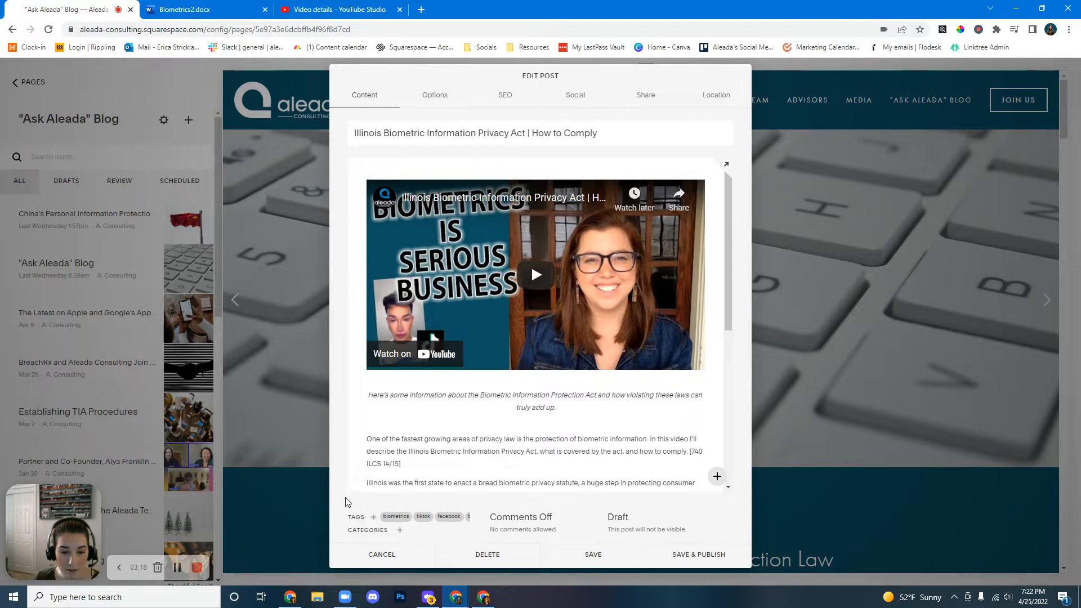
left_click(347, 501)
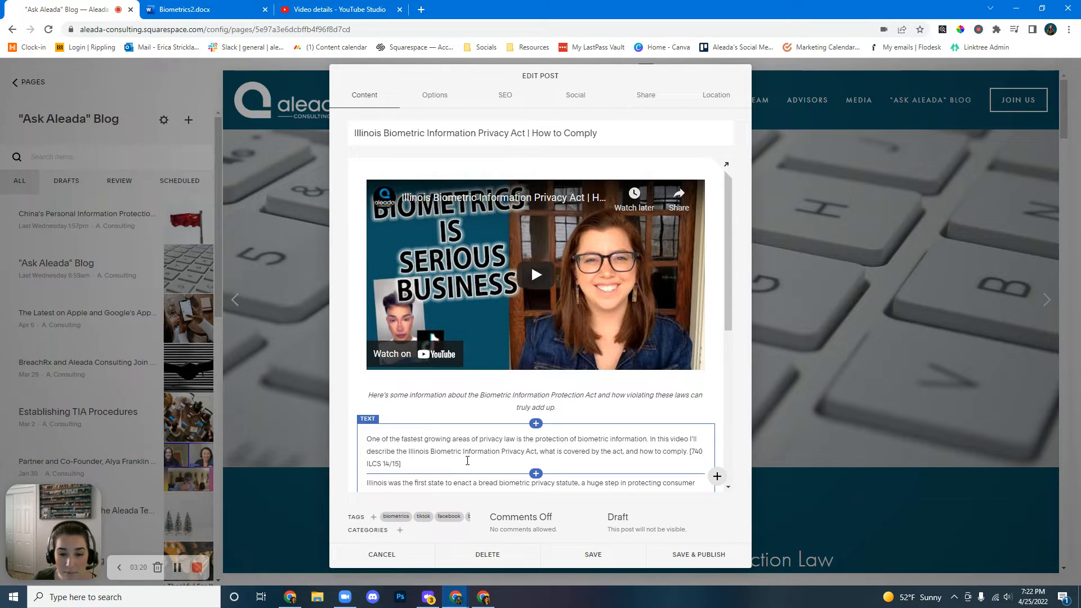
Add a damage tag to the post.
scroll(468, 461, "down", 2)
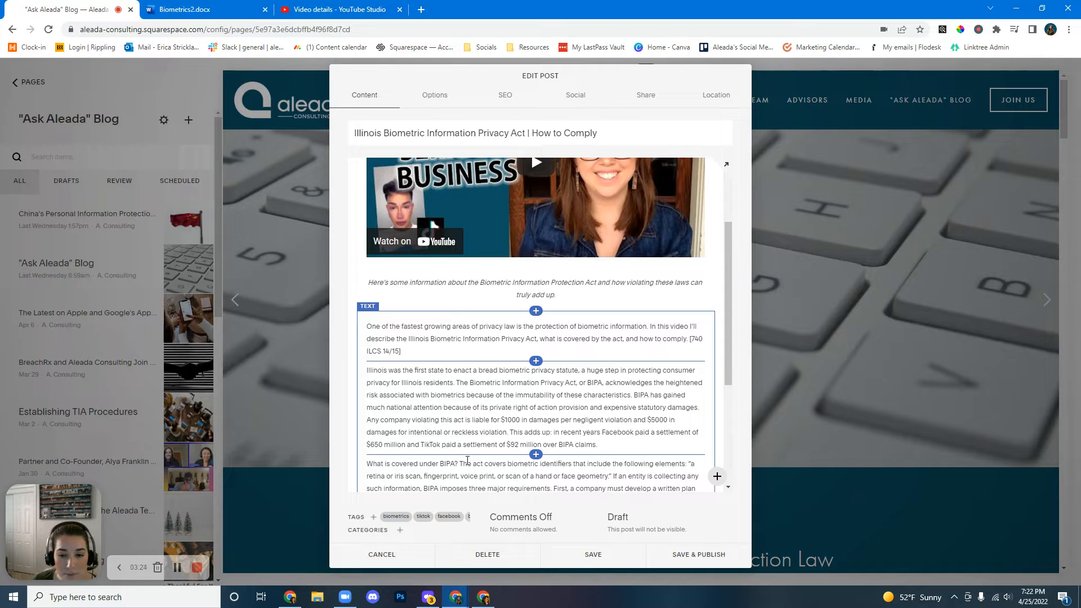
scroll(468, 460, "down", 1)
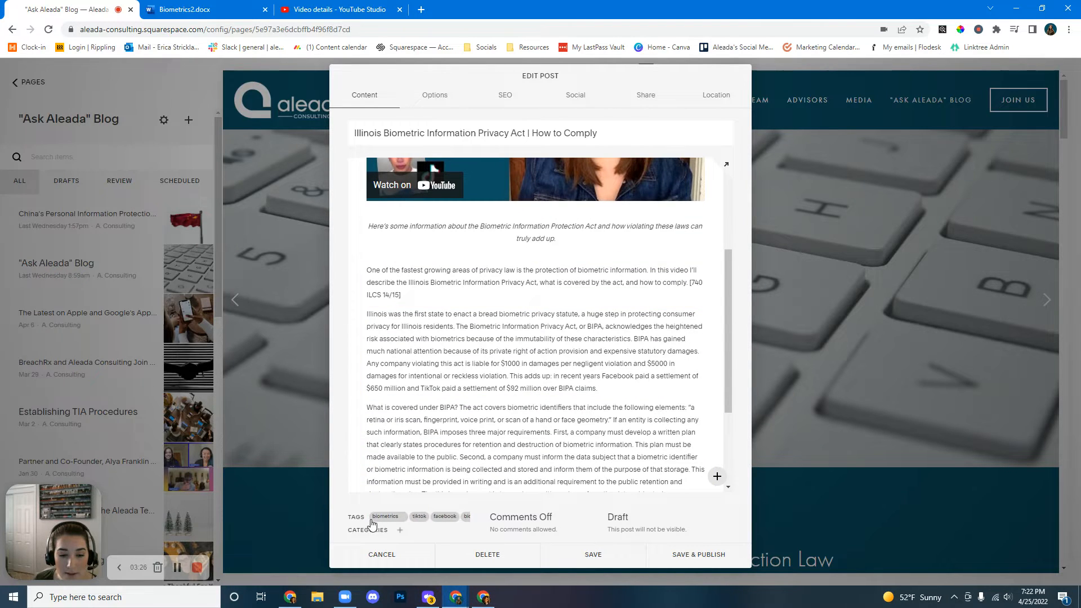
left_click(371, 517)
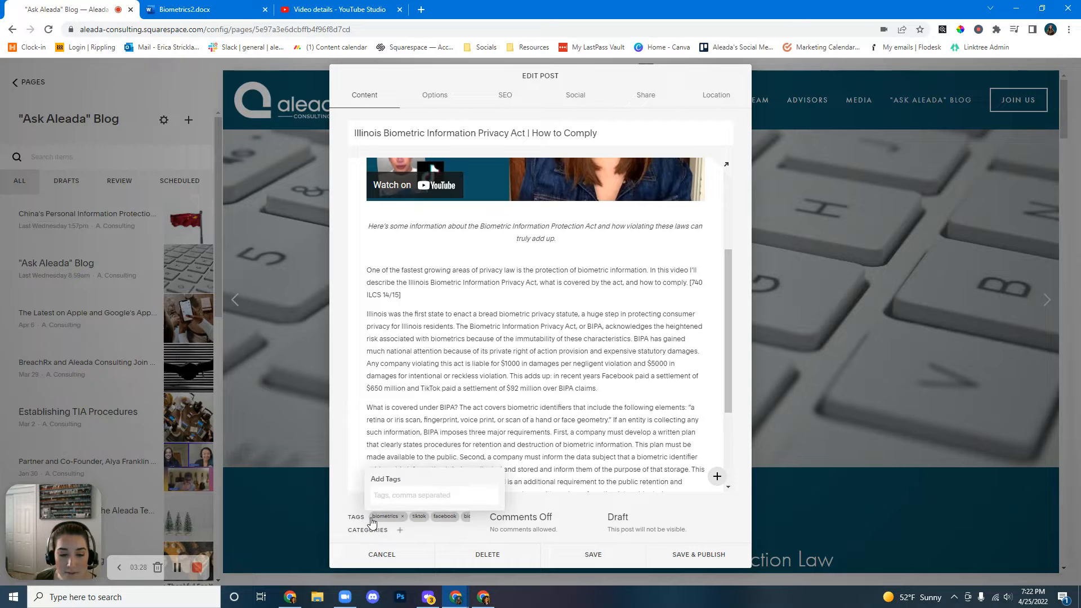
type("aga")
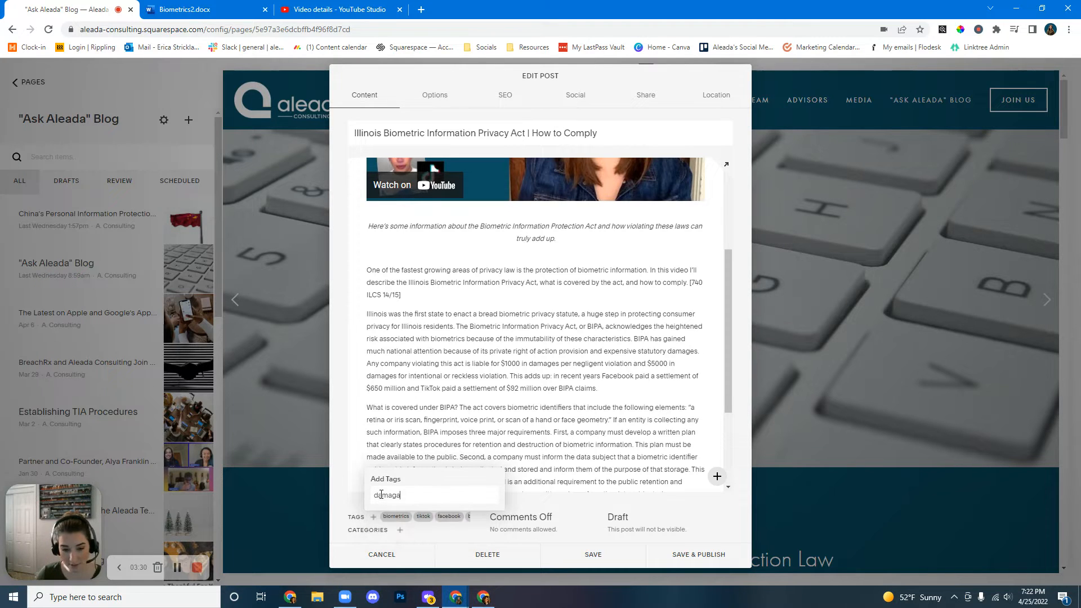
key("Return")
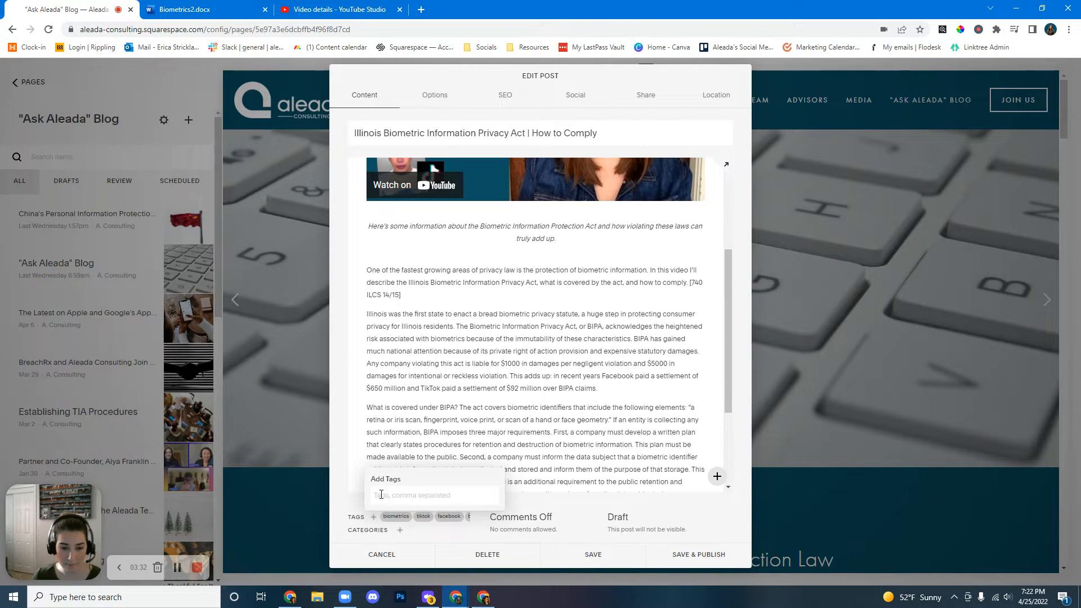
Assign the Privacy category and create and assign a new Biometrics category.
left_click(400, 531)
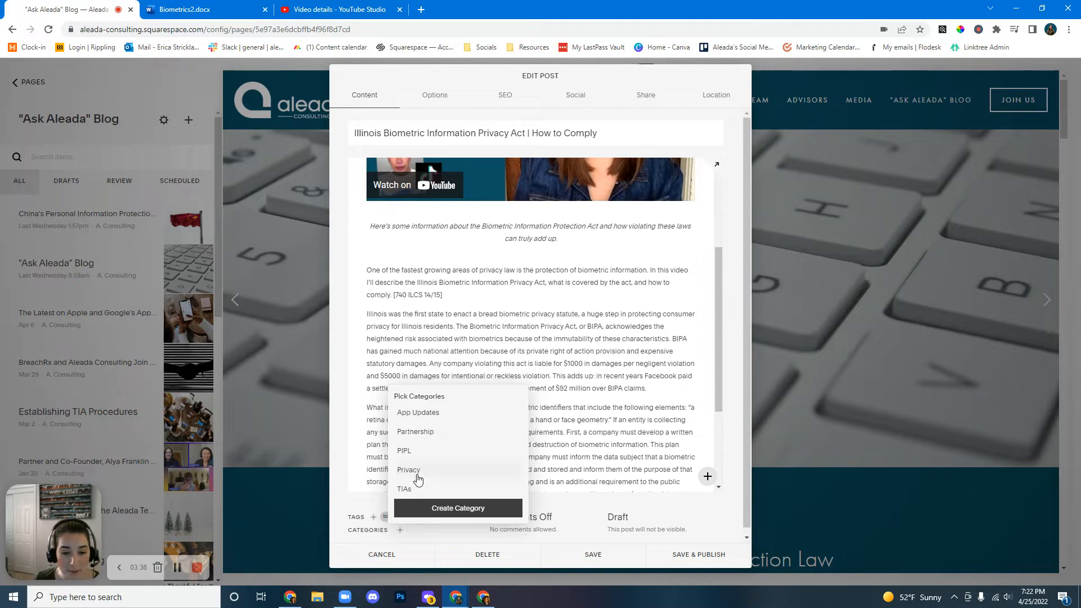
left_click(434, 508)
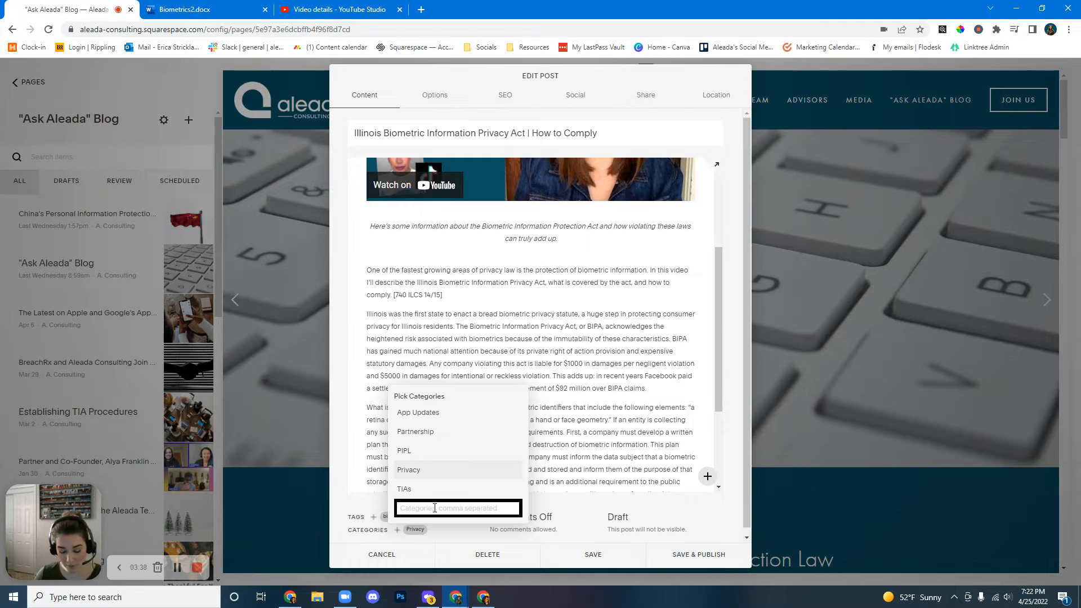
type("Biometrics")
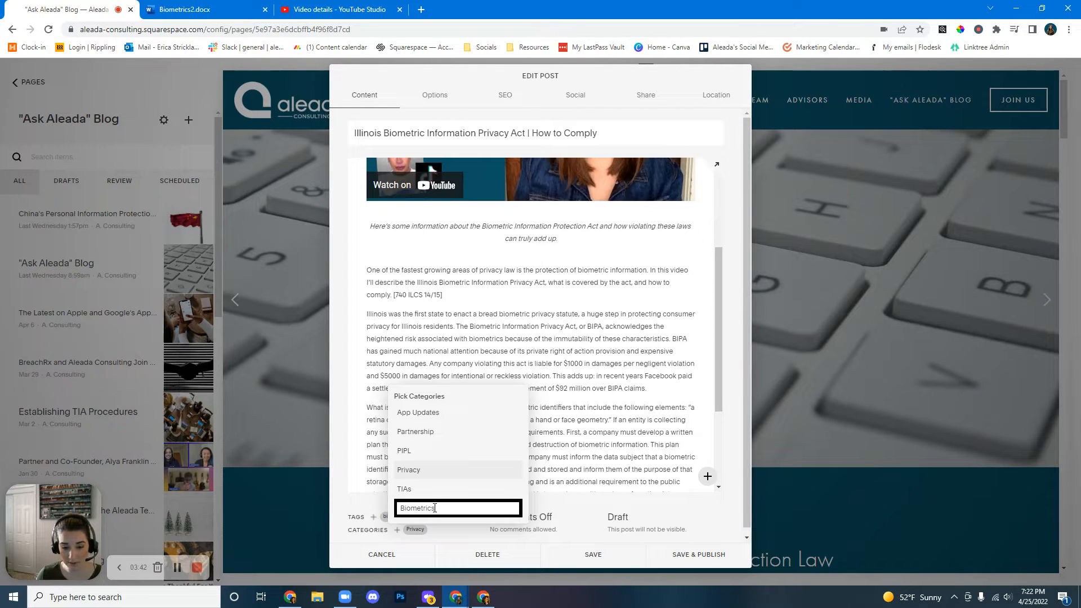
key("Return")
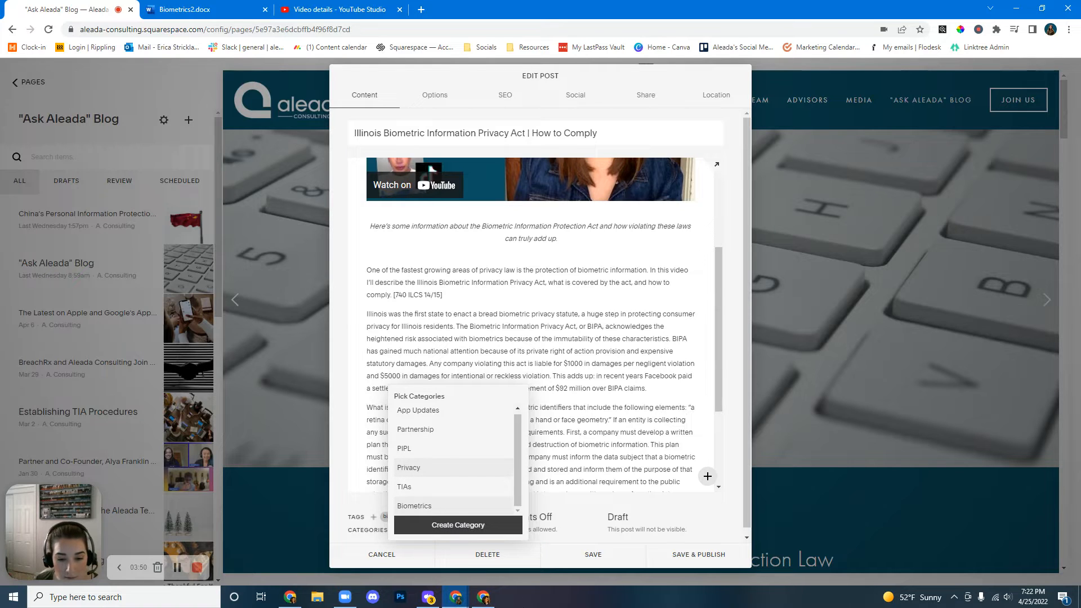
left_click(570, 505)
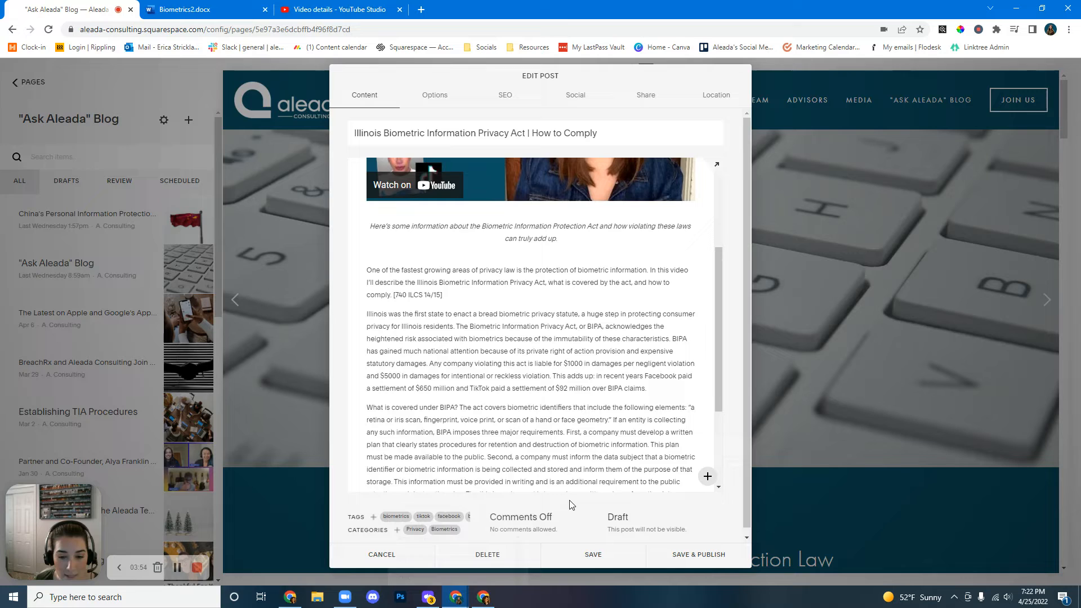
Turn comments on for the post and open its Options settings.
left_click(532, 527)
left_click(533, 481)
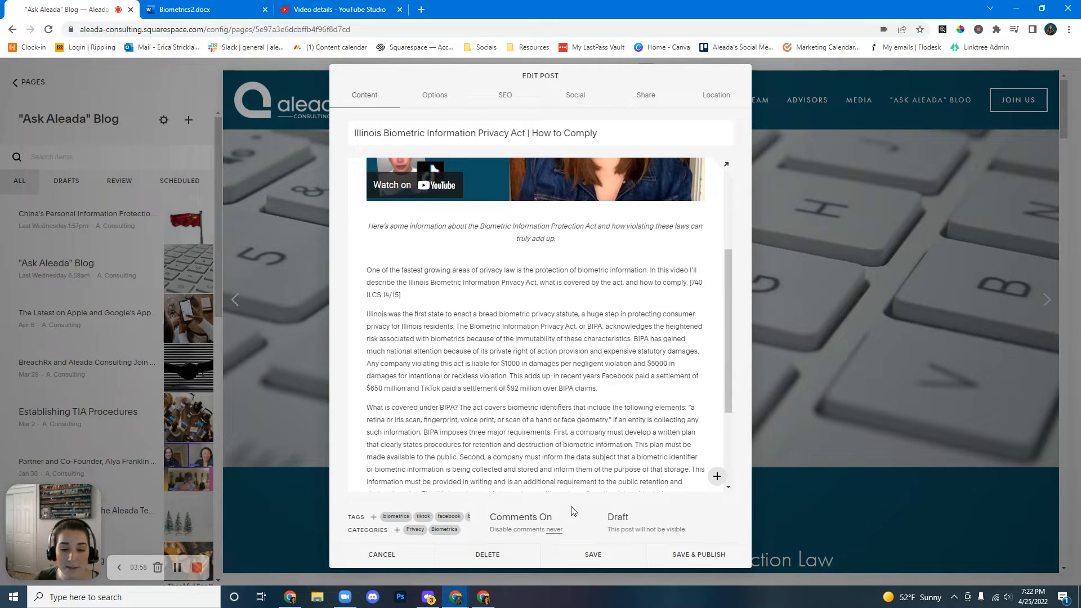
scroll(589, 406, "down", 3)
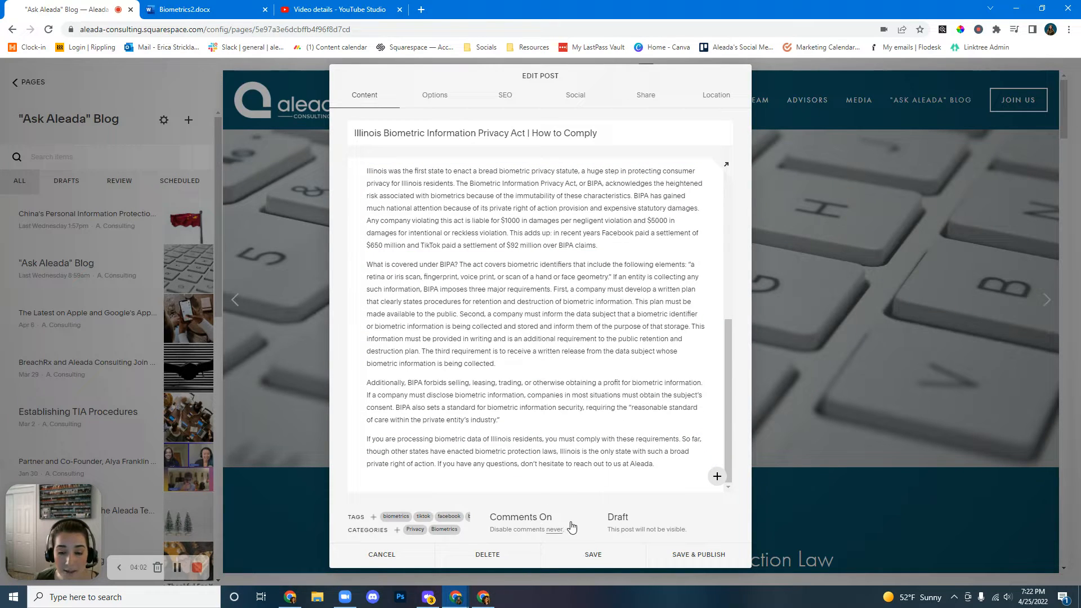
left_click(430, 99)
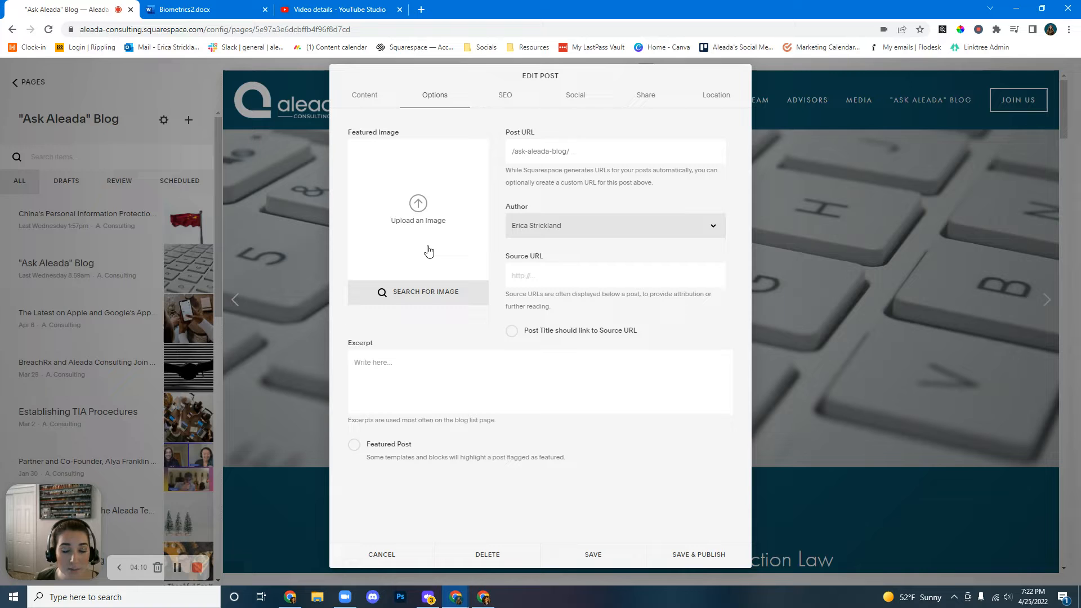
Search the post's free featured-image library for biometrics.
left_click(382, 291)
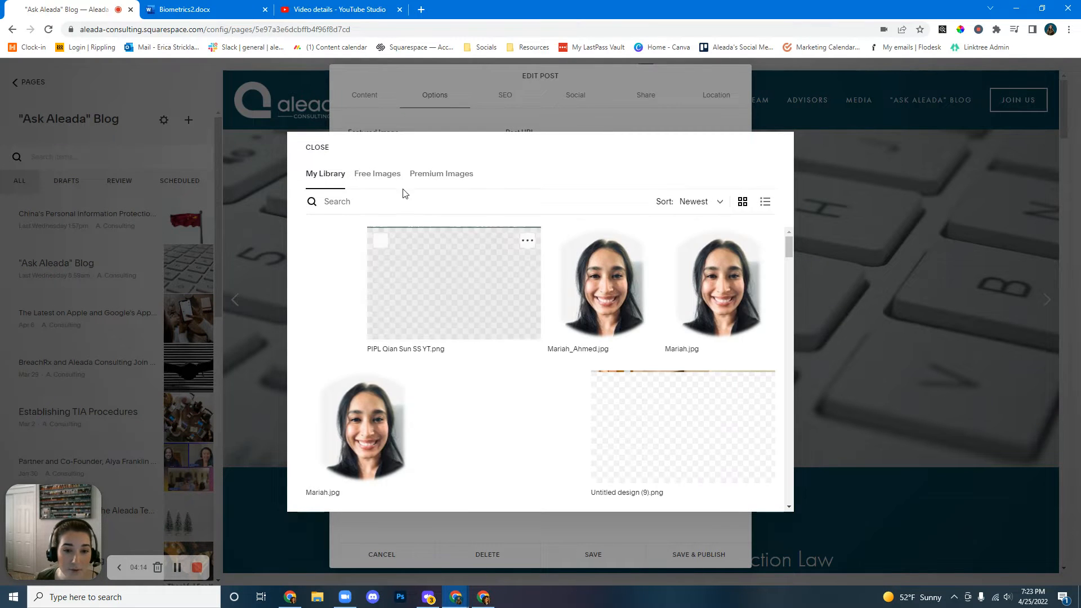
left_click(378, 176)
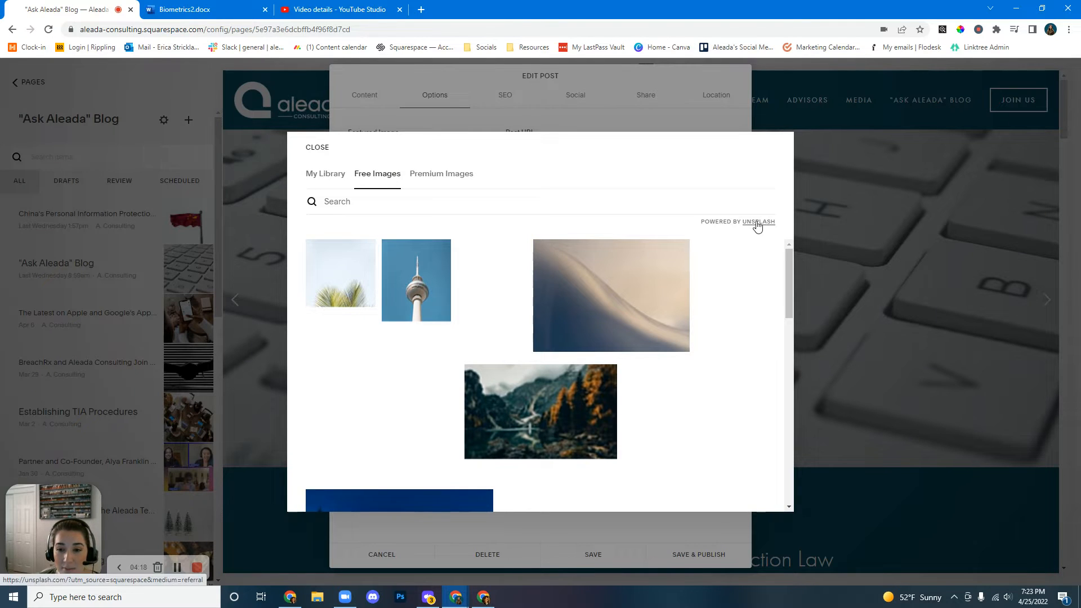
left_click(337, 203)
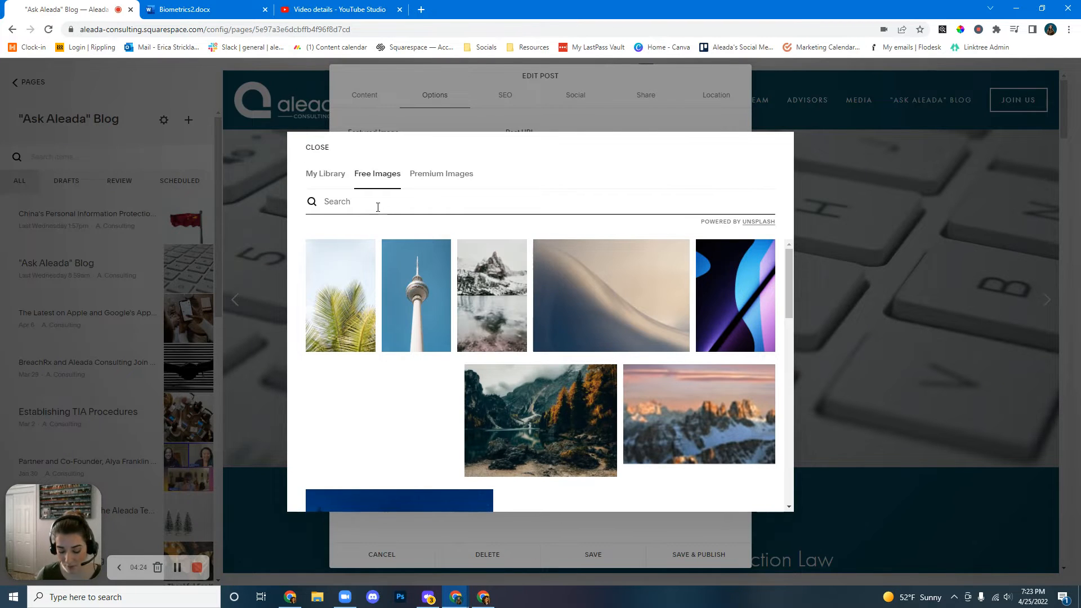
type("biometrics")
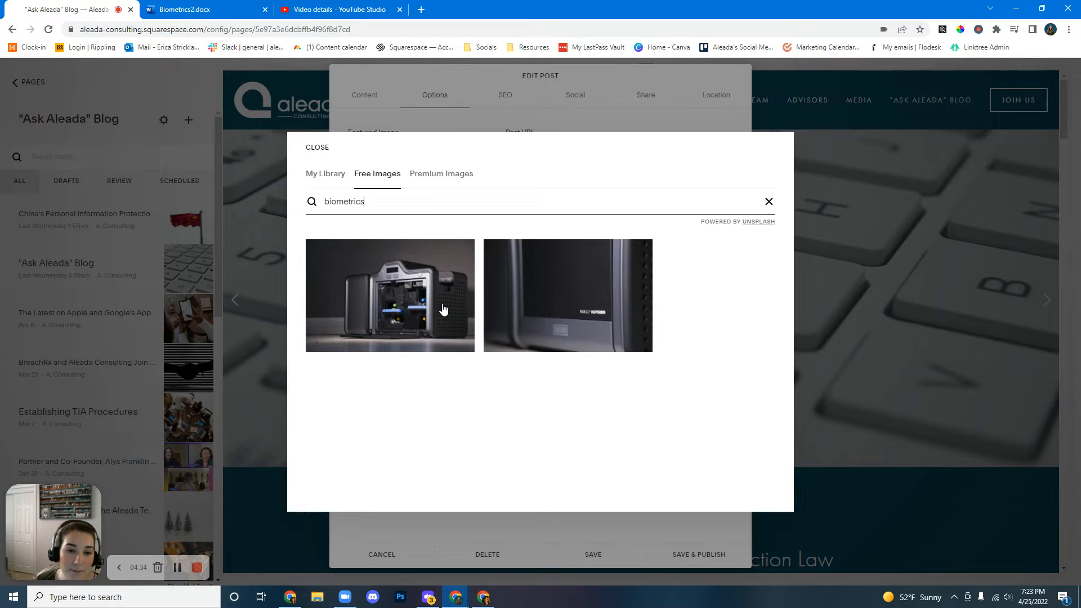
Open Unsplash in a new tab and search its photos for biometrics.
left_click(421, 10)
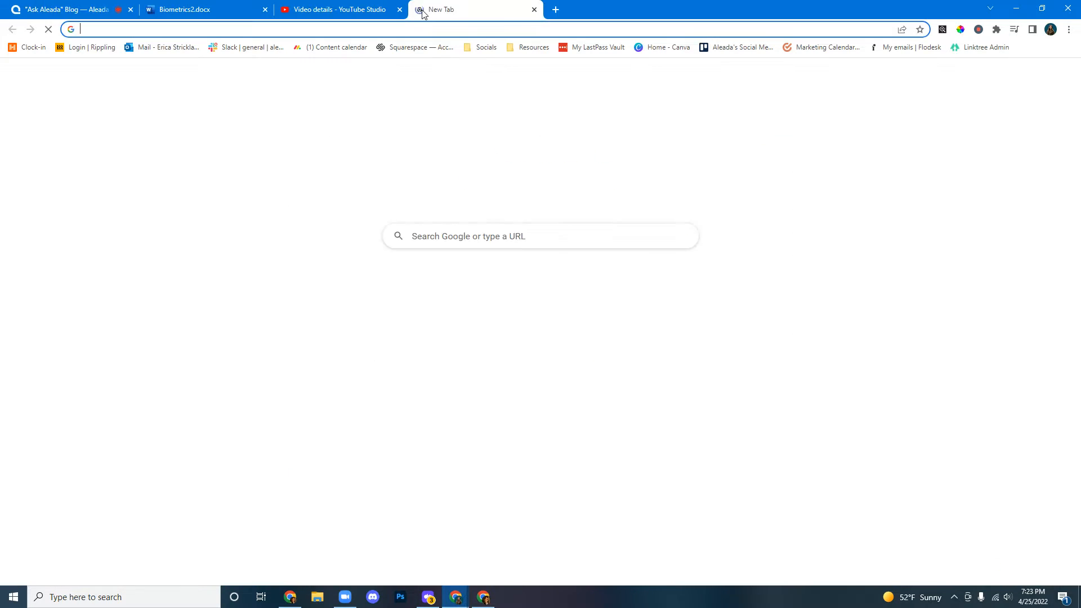
type("unsplash.com")
key("Return")
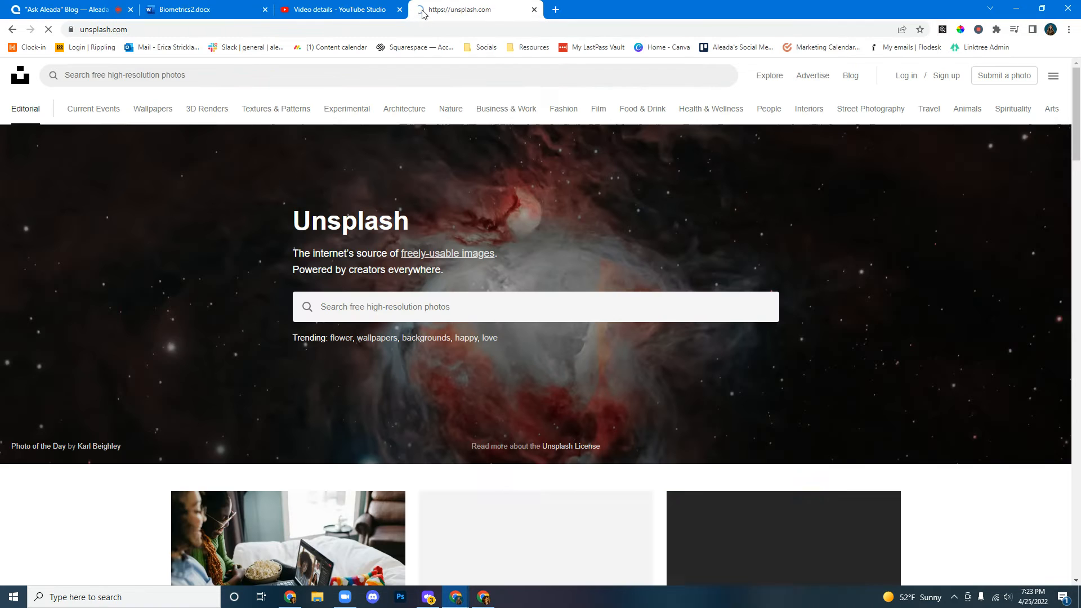
left_click(222, 73)
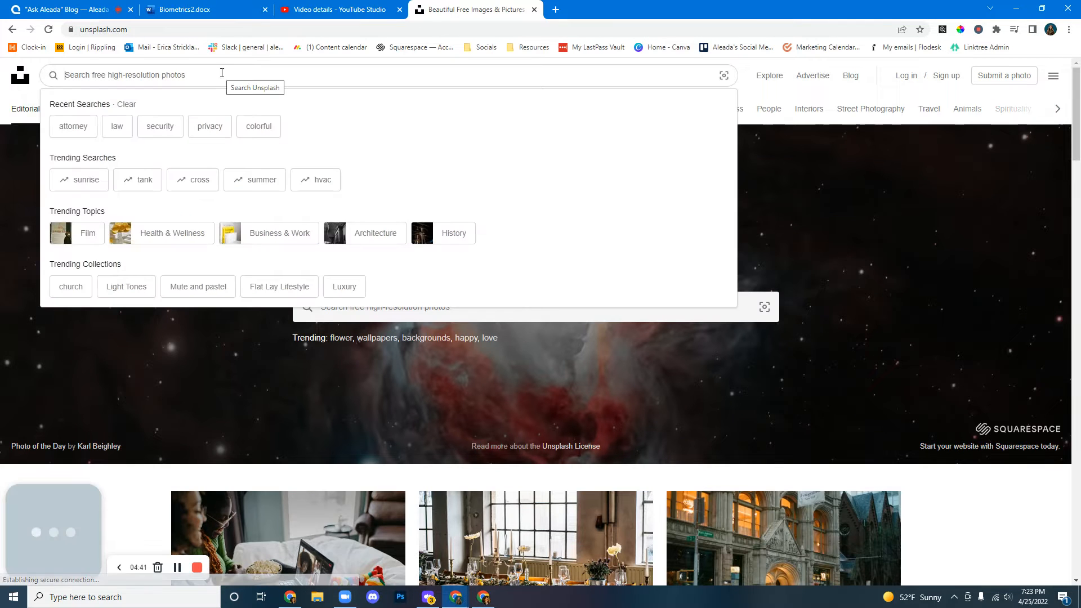
type("biometrics")
key("Return")
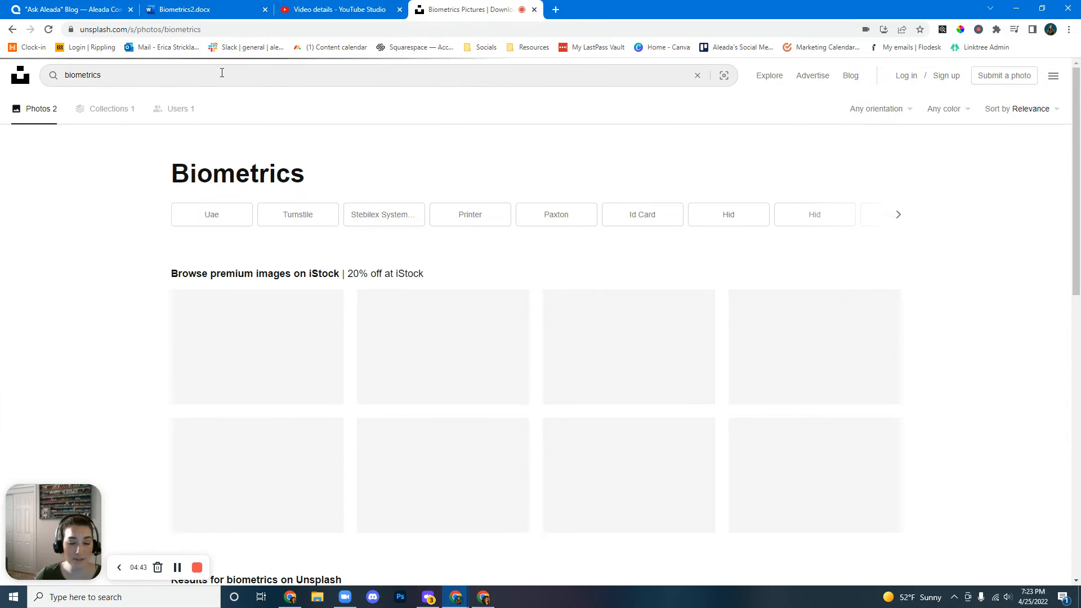
scroll(41, 322, "down", 5)
scroll(89, 301, "down", 2)
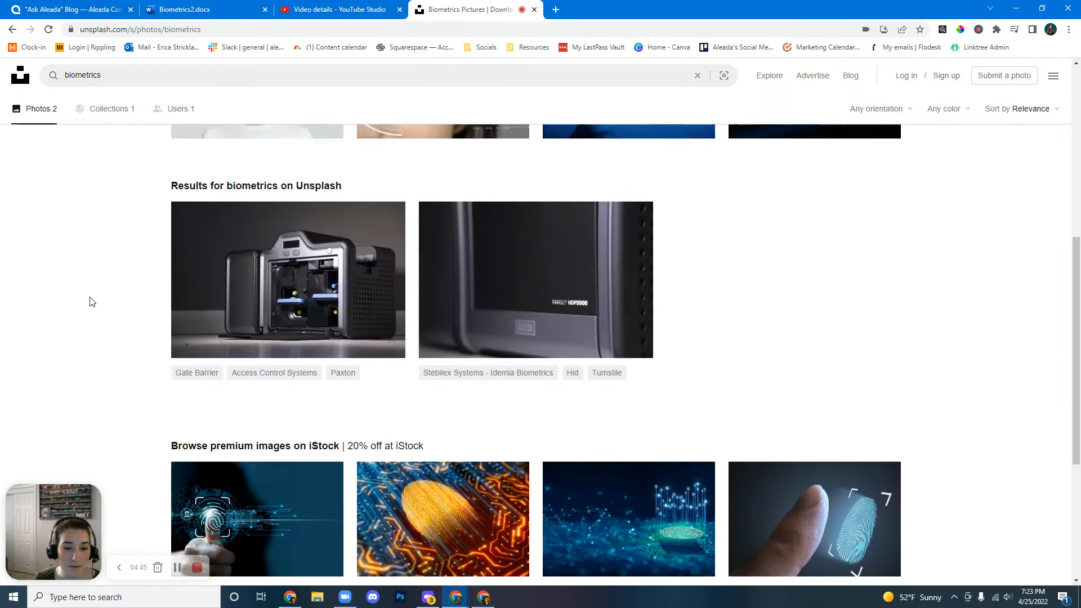
scroll(89, 300, "up", 6)
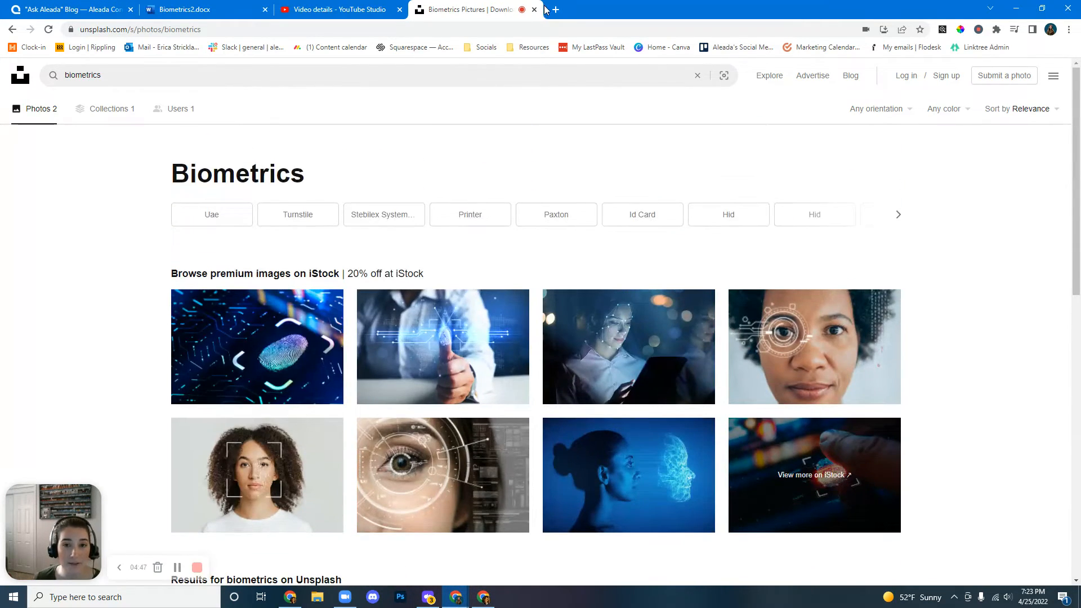
Open pexels.com in a new tab and search its photos for biometrics.
left_click(554, 11)
type("pexels")
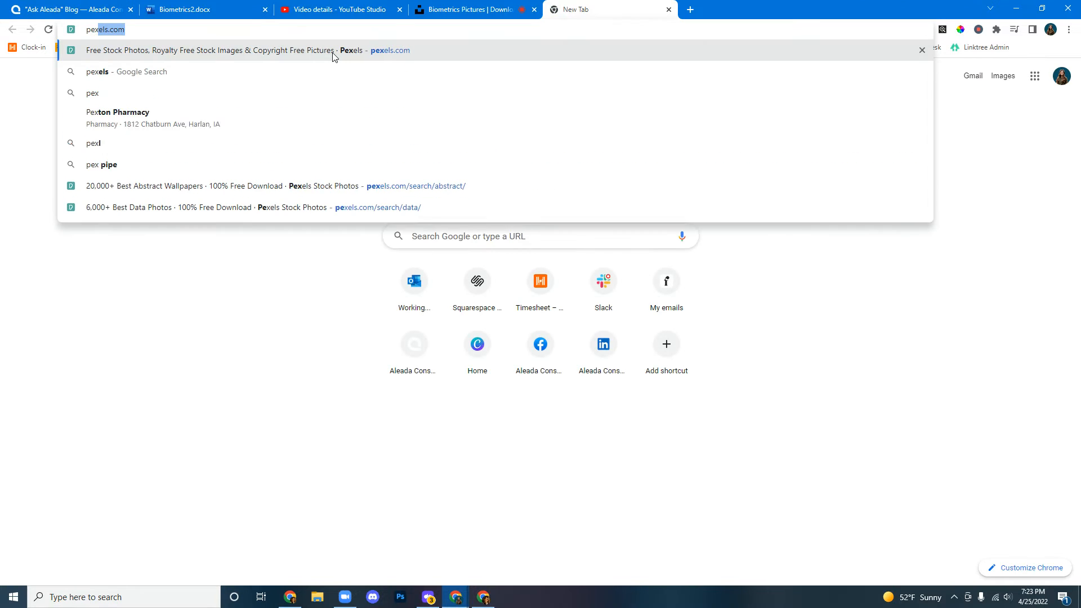
type(".com")
key("Return")
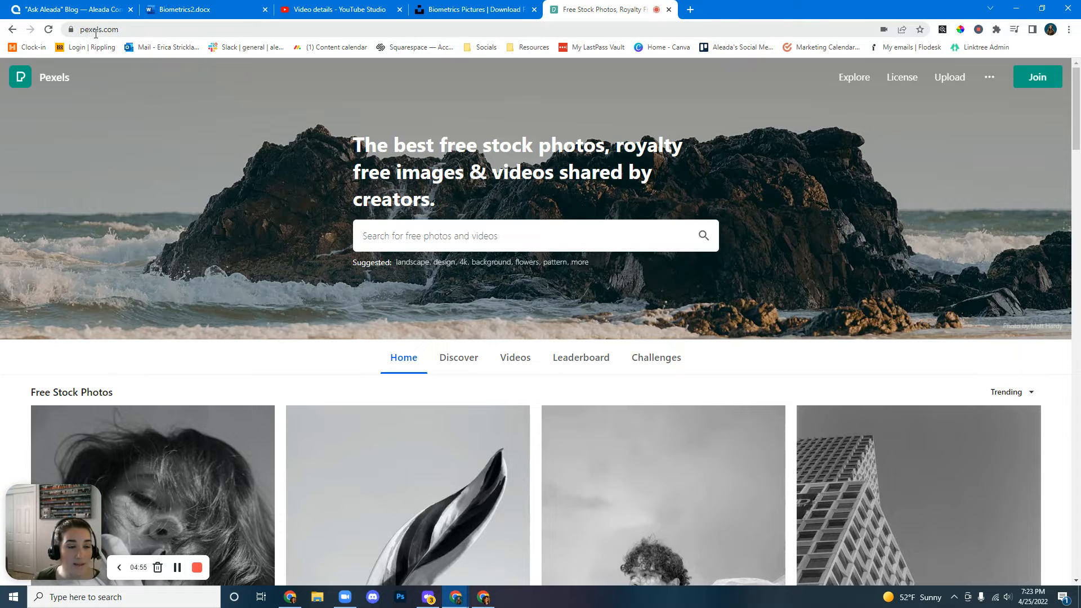
left_click(410, 250)
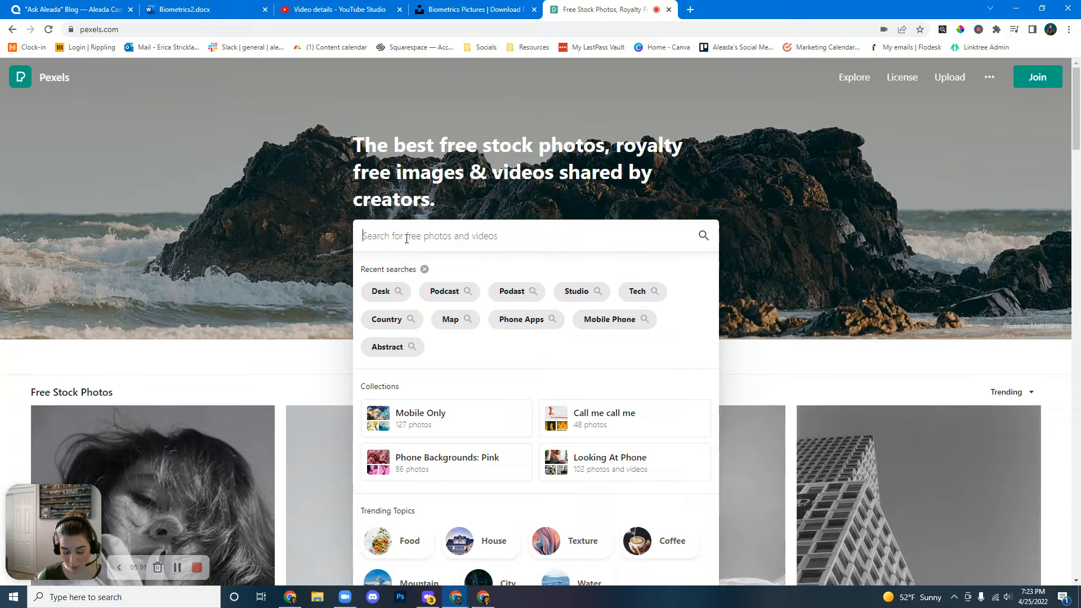
type("biom")
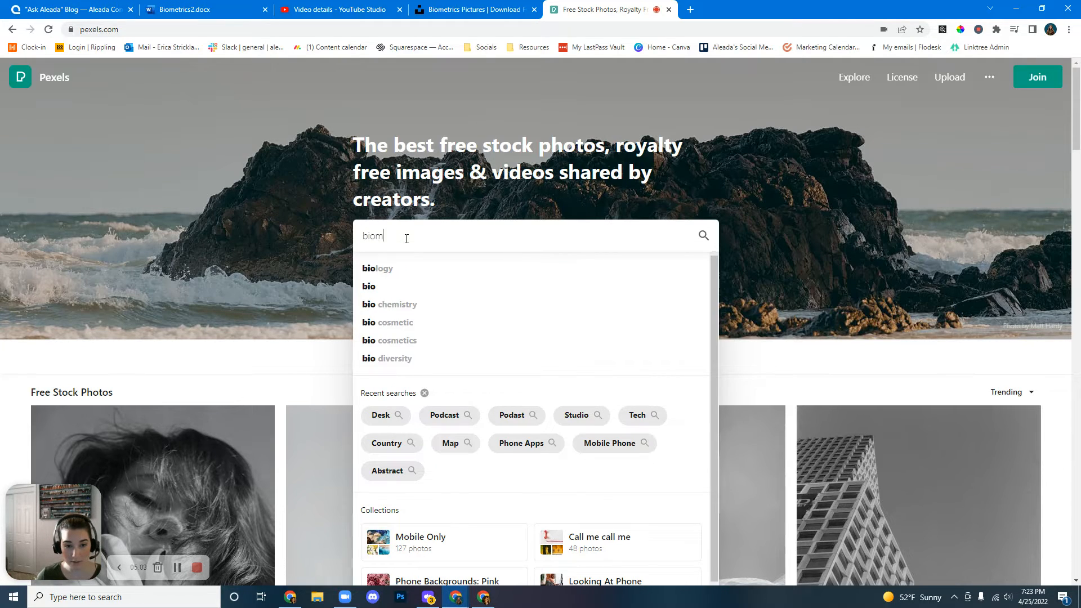
type("etrics")
key("Return")
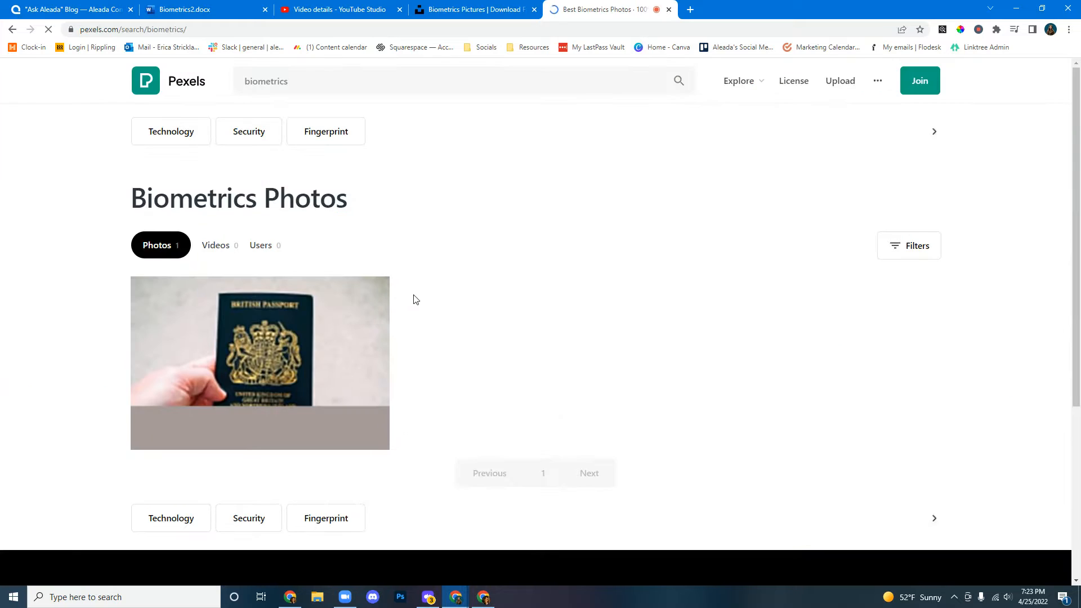
scroll(233, 355, "down", 7)
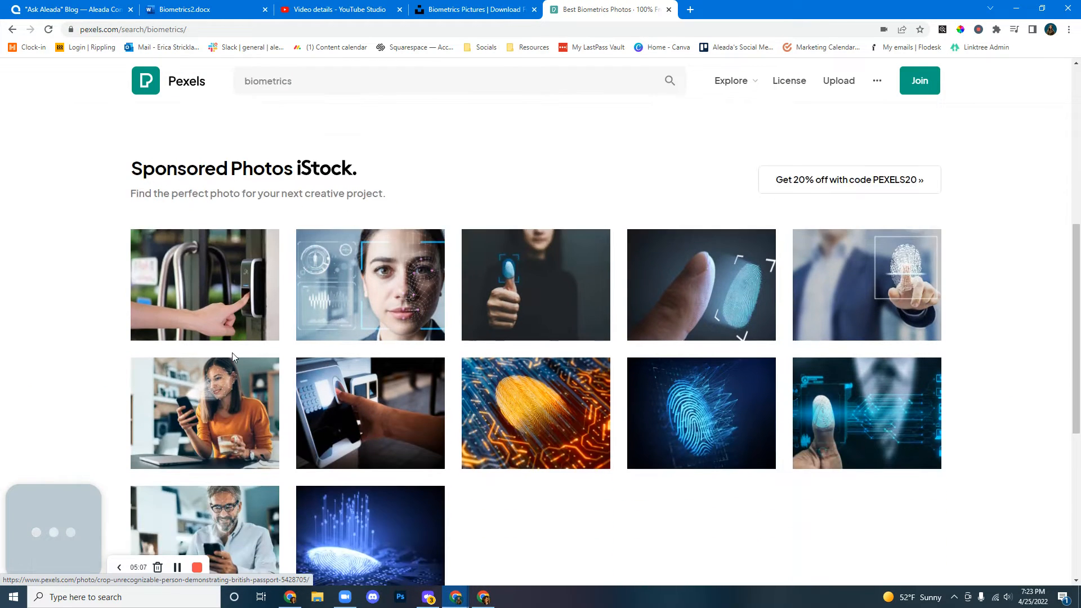
scroll(232, 359, "up", 5)
scroll(233, 358, "up", 2)
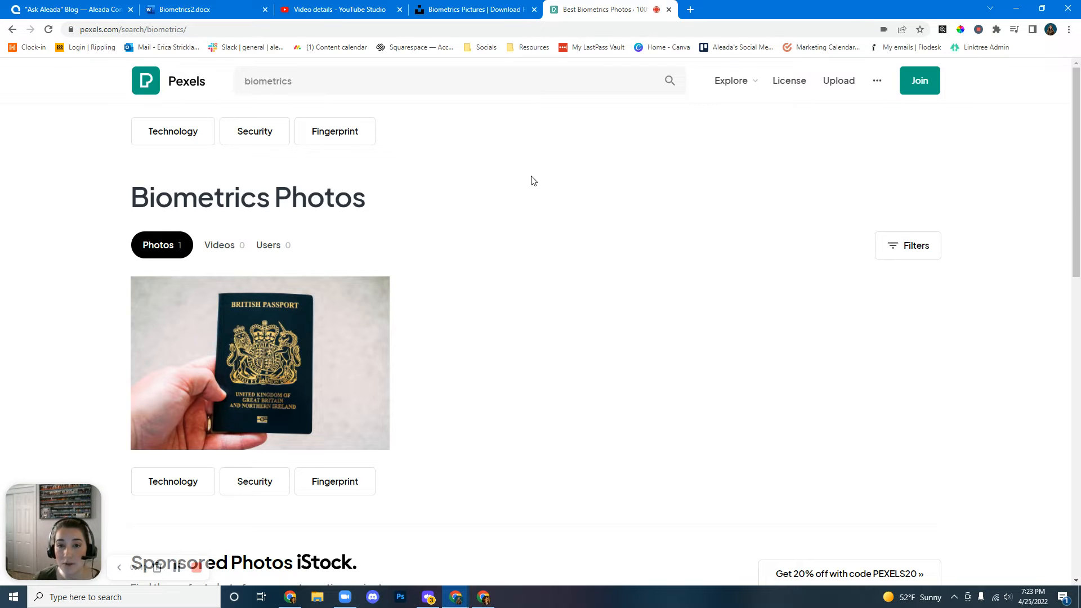
Open Canva in a new tab and create a new Instagram Post design.
key("ctrl+t")
left_click(679, 48)
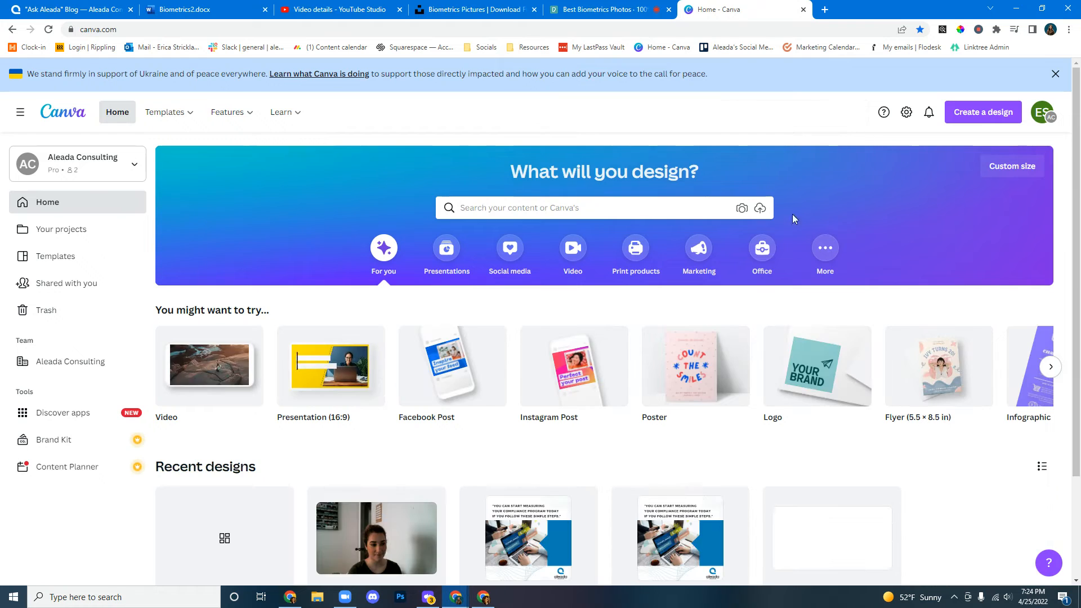
left_click(959, 119)
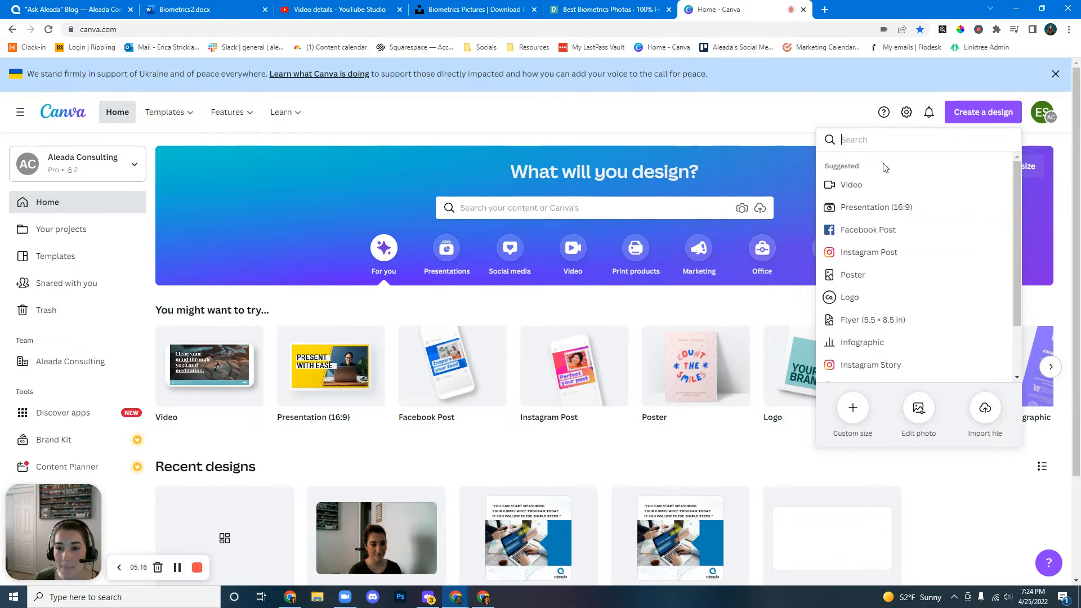
left_click(869, 253)
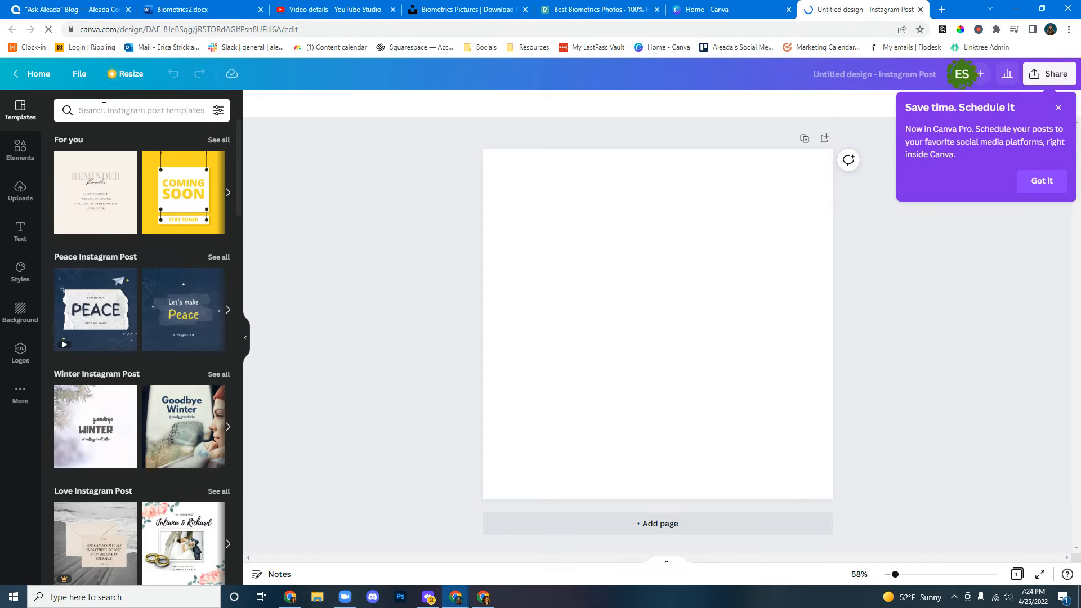
Search Canva's elements for biometrics.
left_click(104, 110)
type("biometrics")
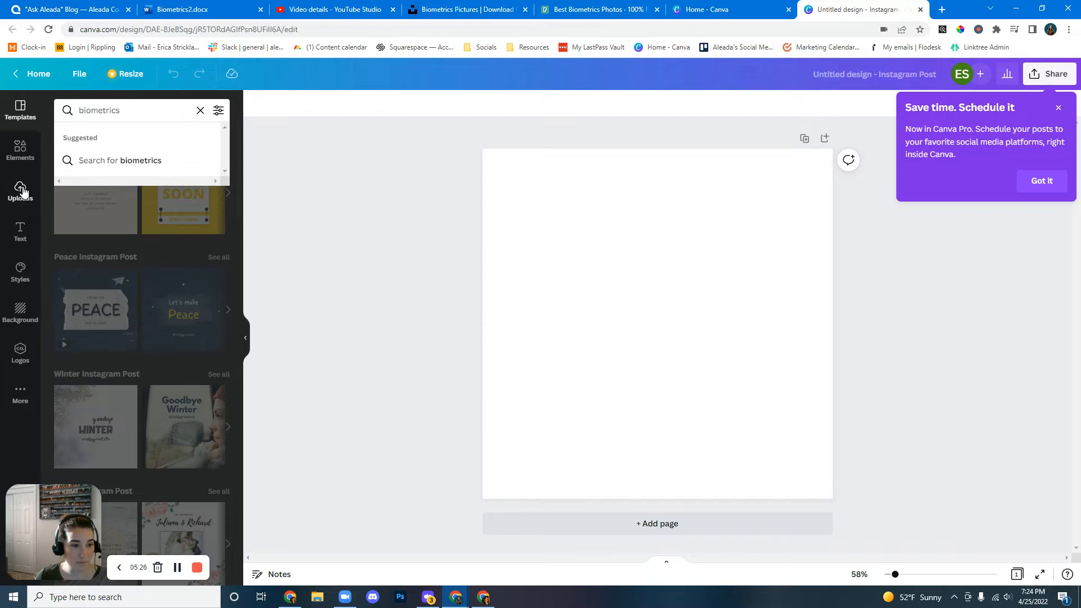
left_click(20, 150)
left_click(92, 109)
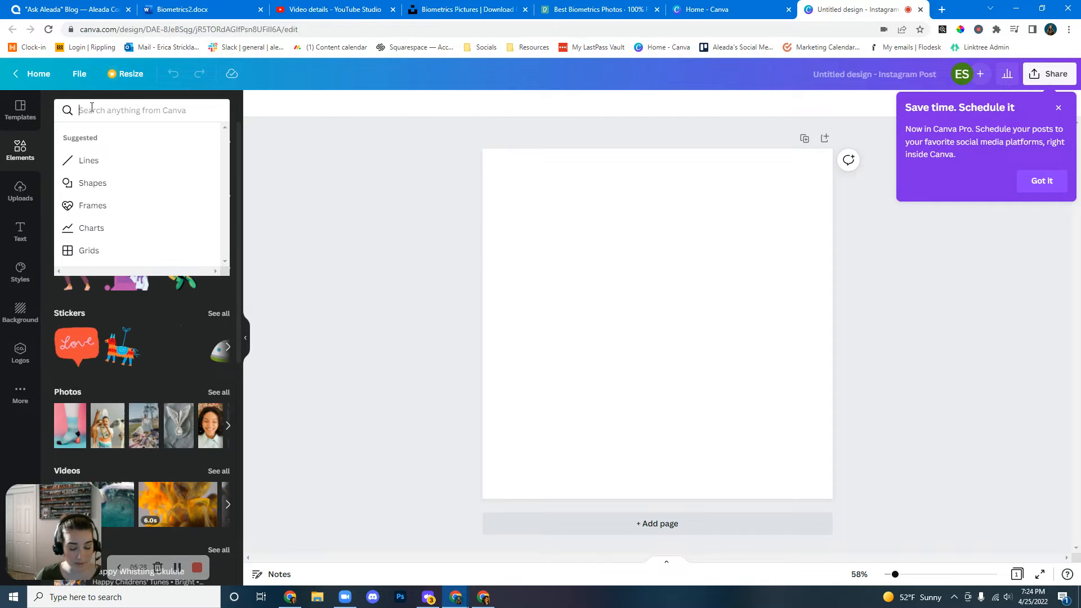
type("biomtet")
key("BackSpace")
key("BackSpace")
key("BackSpace")
type("etrics")
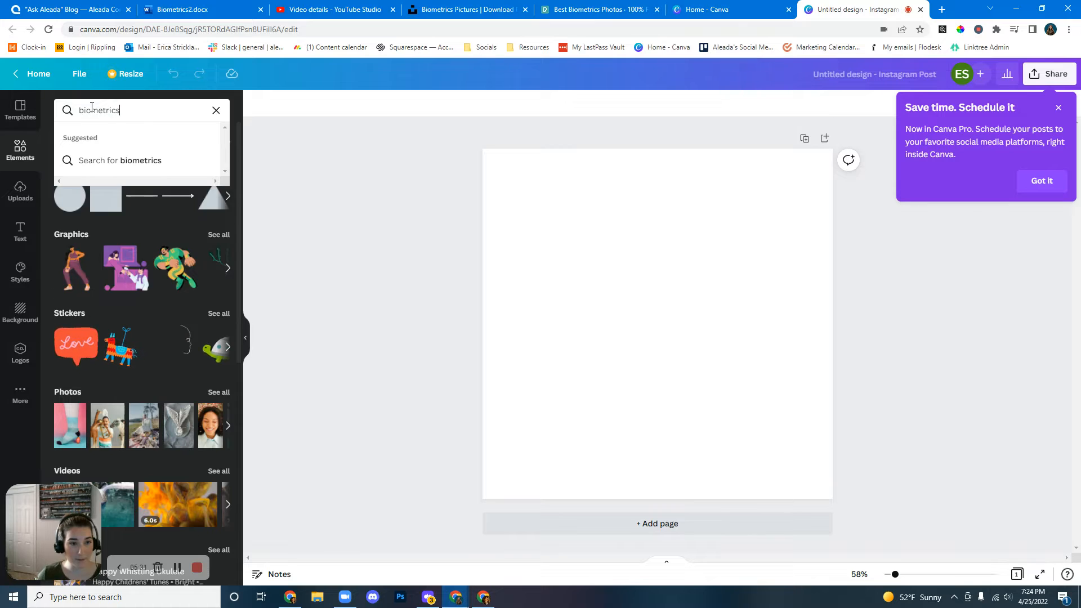
key("Return")
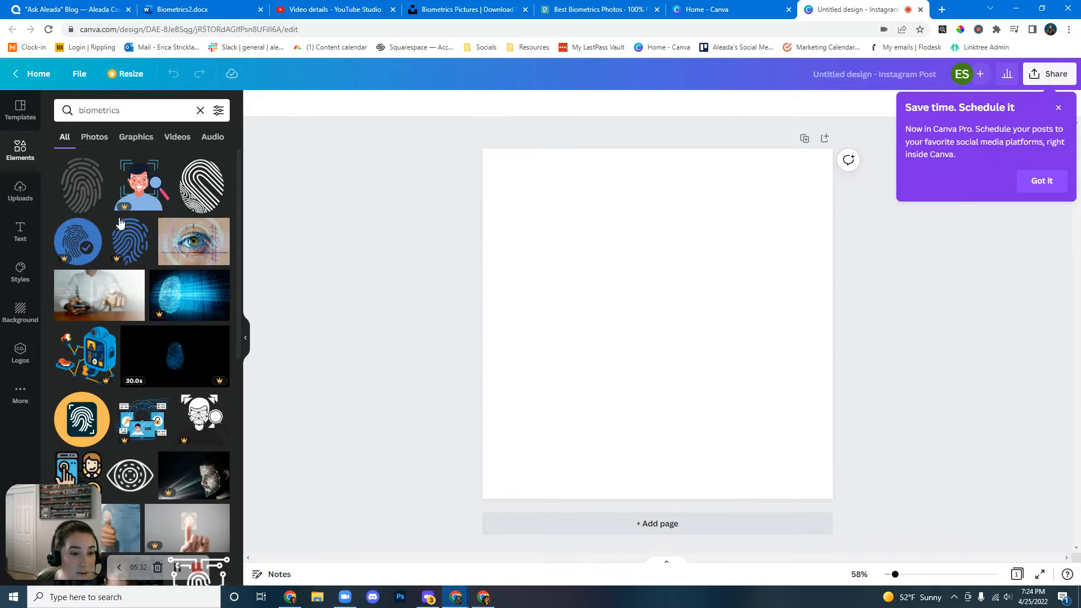
Place the blue fingerprint and the hand-with-phone photos on the canvas, delete the fingerprint one and enlarge the other.
left_click(189, 304)
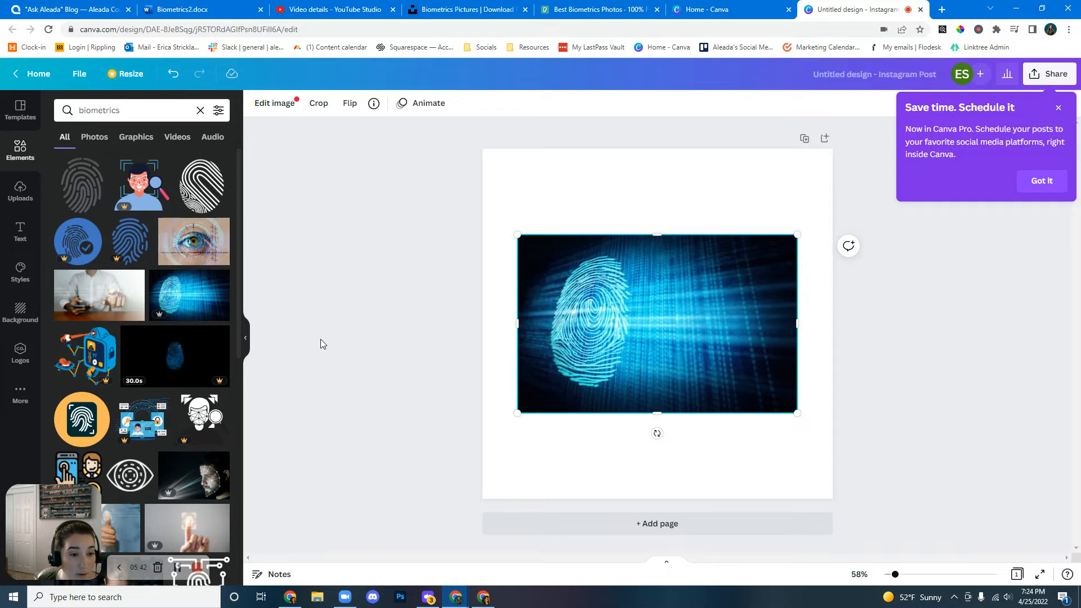
left_click(109, 300)
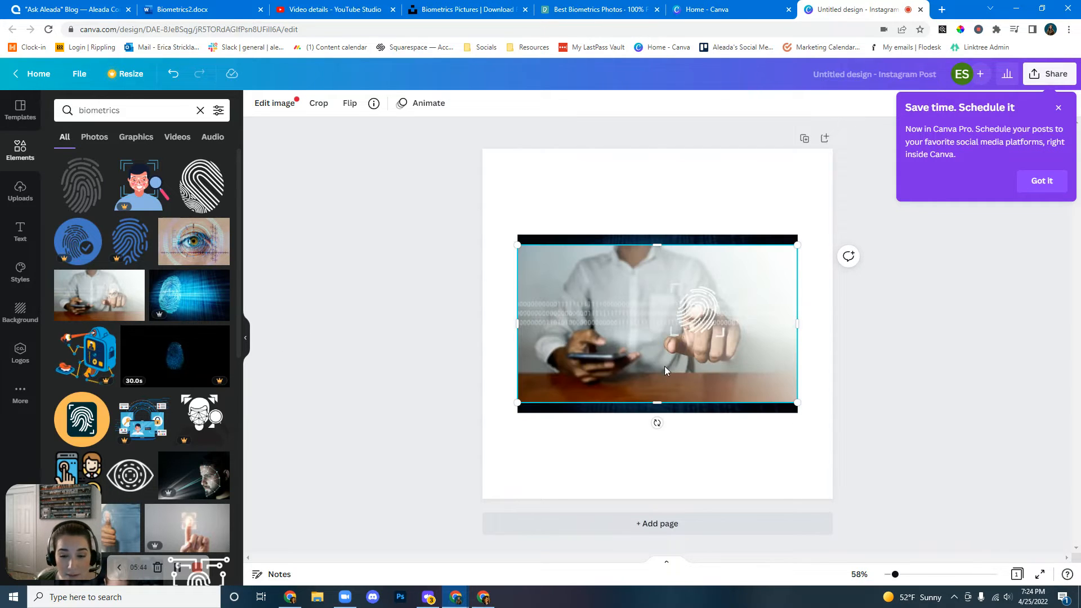
left_click_drag(665, 366, 666, 434)
left_click(658, 275)
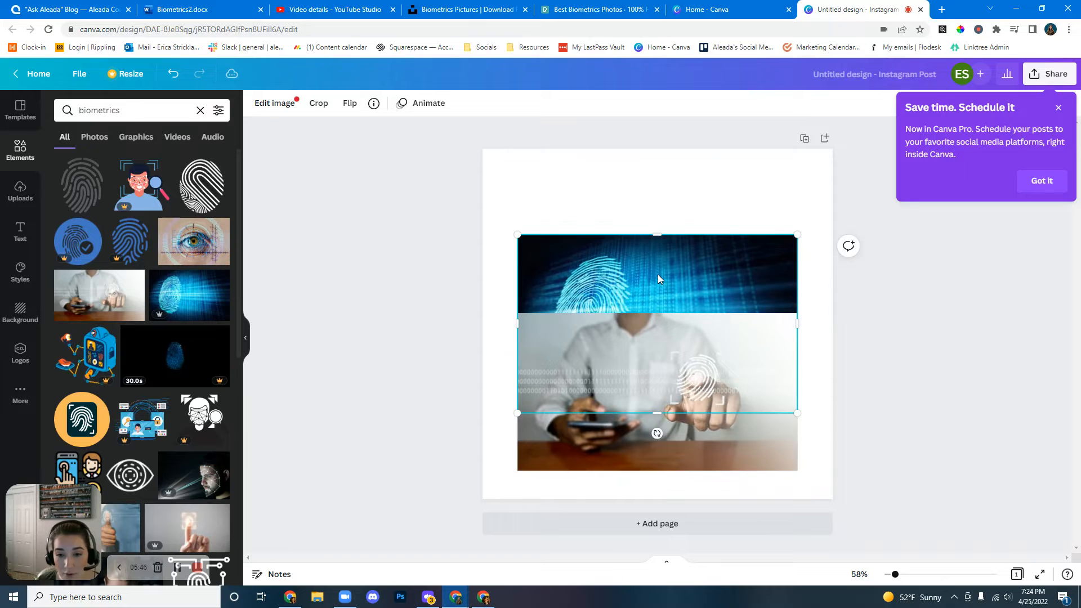
key("Delete")
left_click_drag(692, 369, 688, 294)
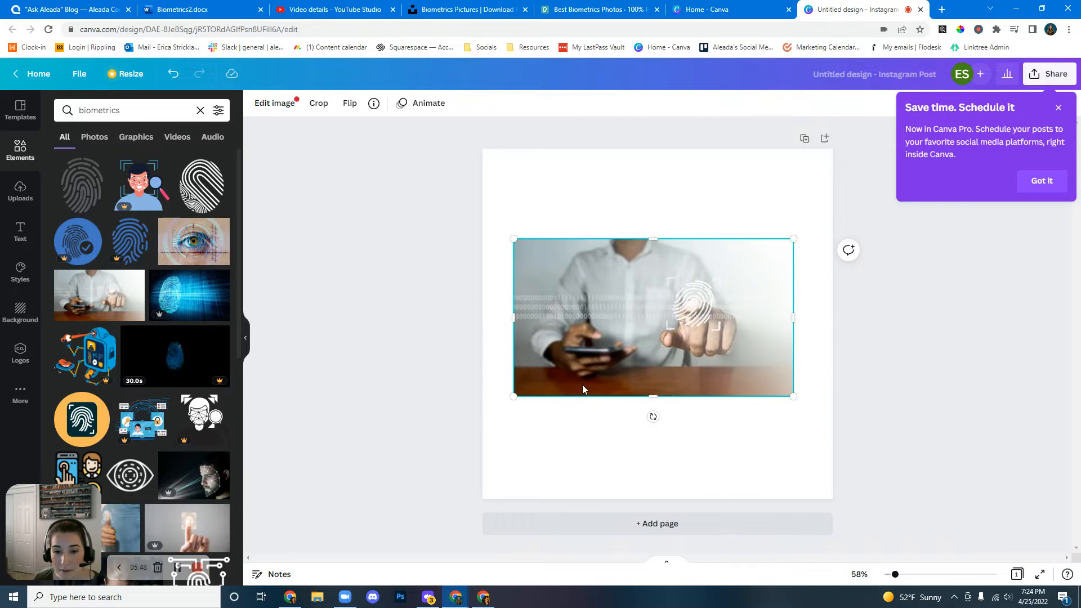
left_click_drag(516, 397, 414, 424)
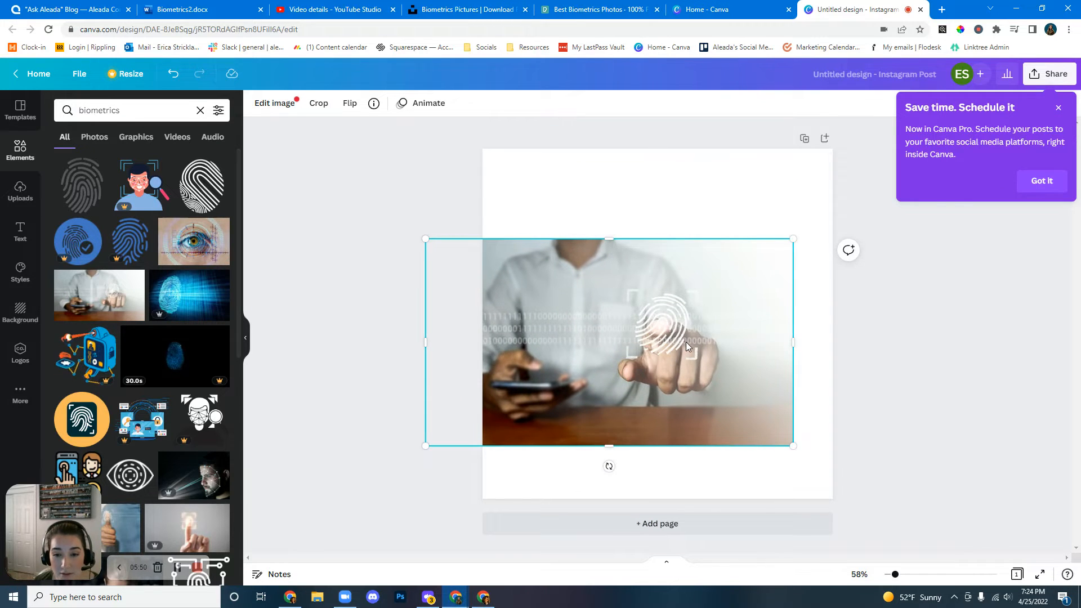
left_click_drag(685, 342, 721, 338)
Try the thumbs-up fingerprint photo on the canvas, then delete all photos from the design.
scroll(170, 356, "down", 5)
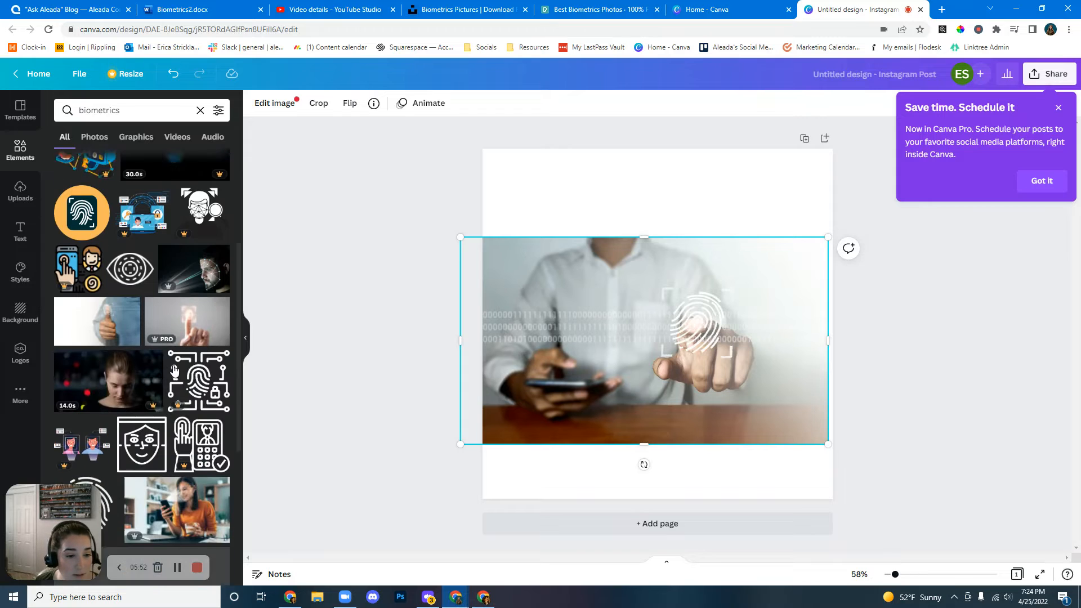
left_click(101, 313)
left_click_drag(518, 401, 313, 517)
left_click_drag(589, 408, 608, 359)
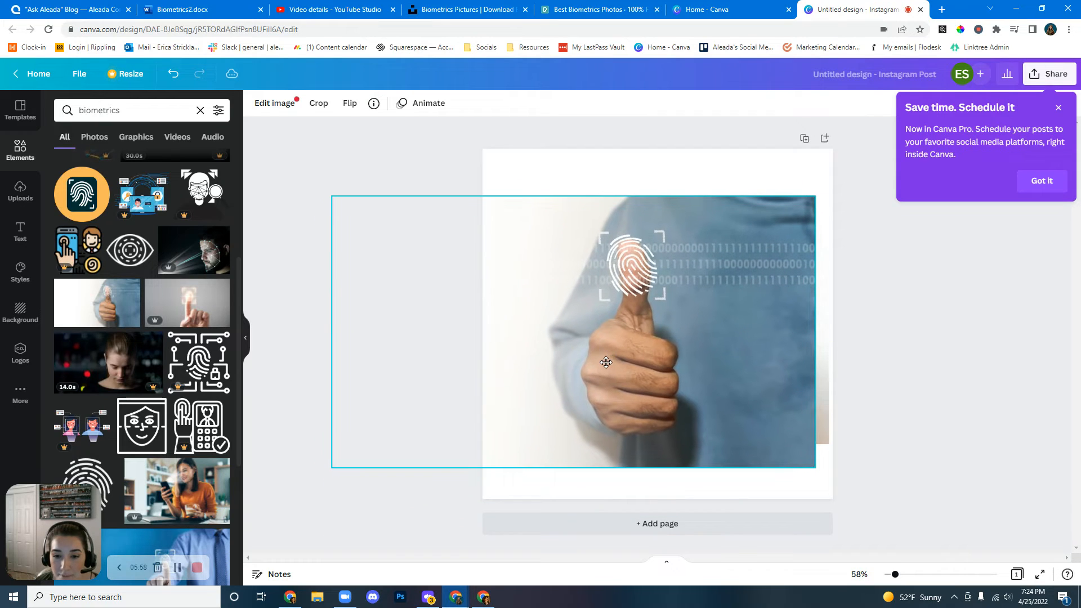
key("Delete")
key("Delete")
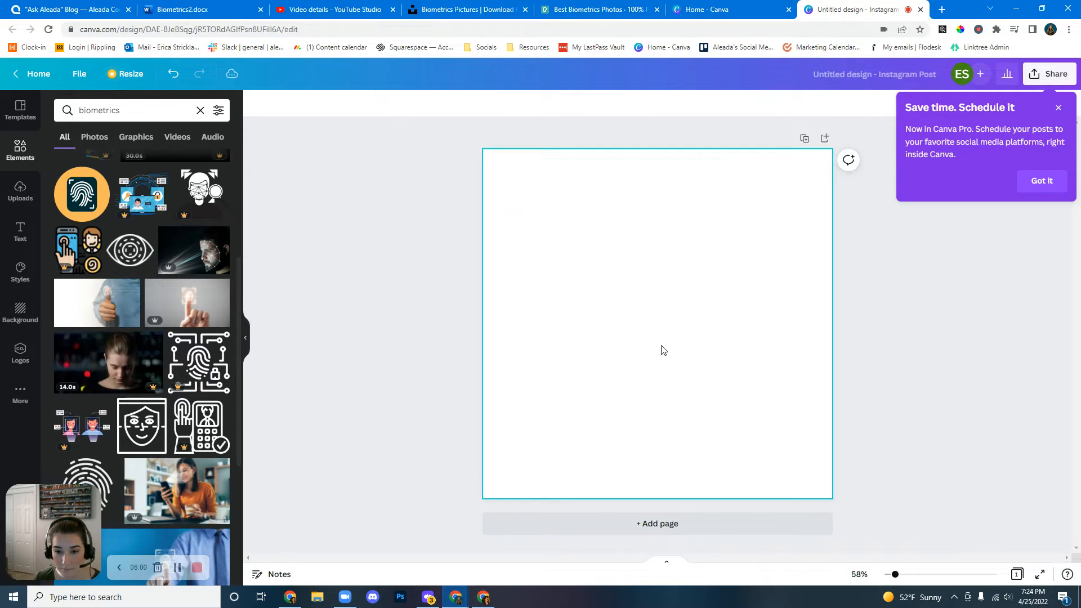
Browse further through the biometrics element results.
scroll(145, 344, "down", 5)
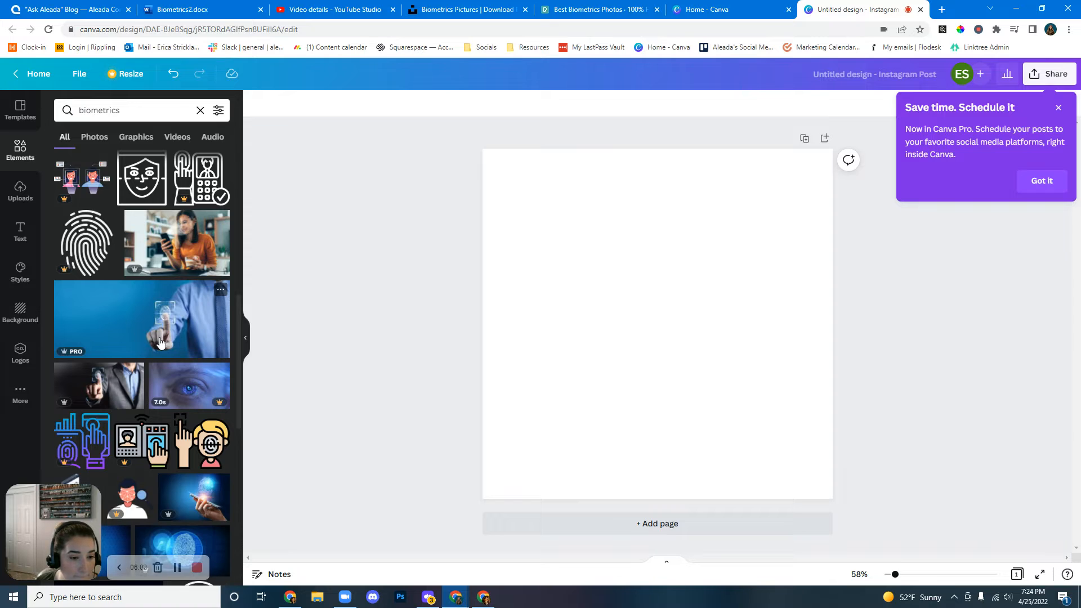
scroll(144, 345, "down", 4)
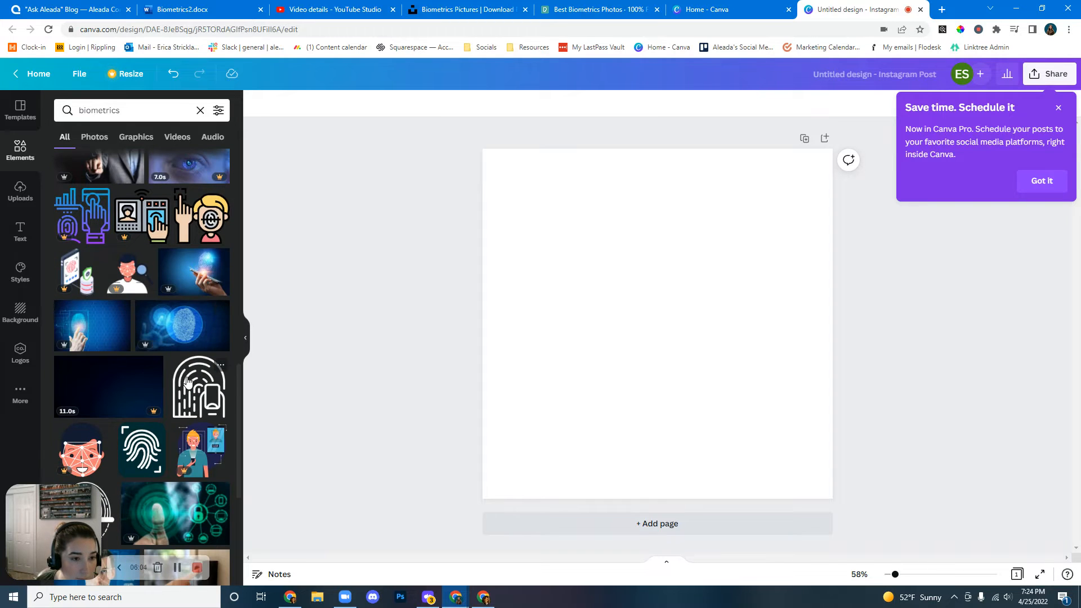
scroll(187, 381, "down", 8)
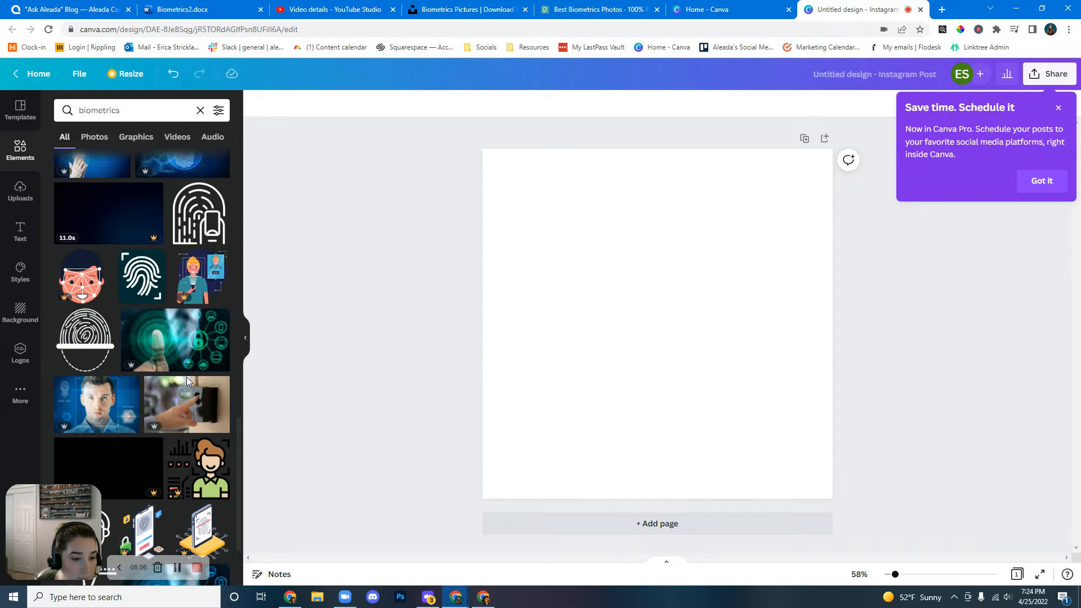
Place the blue digital fingerprint photo from the biometrics results on the canvas.
scroll(187, 378, "down", 2)
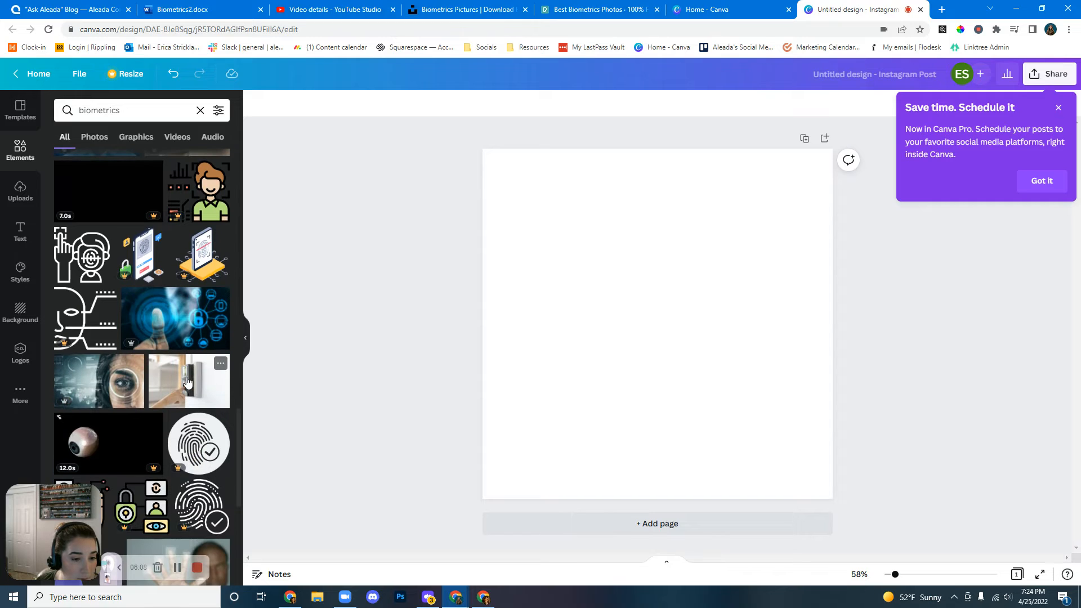
scroll(169, 350, "down", 4)
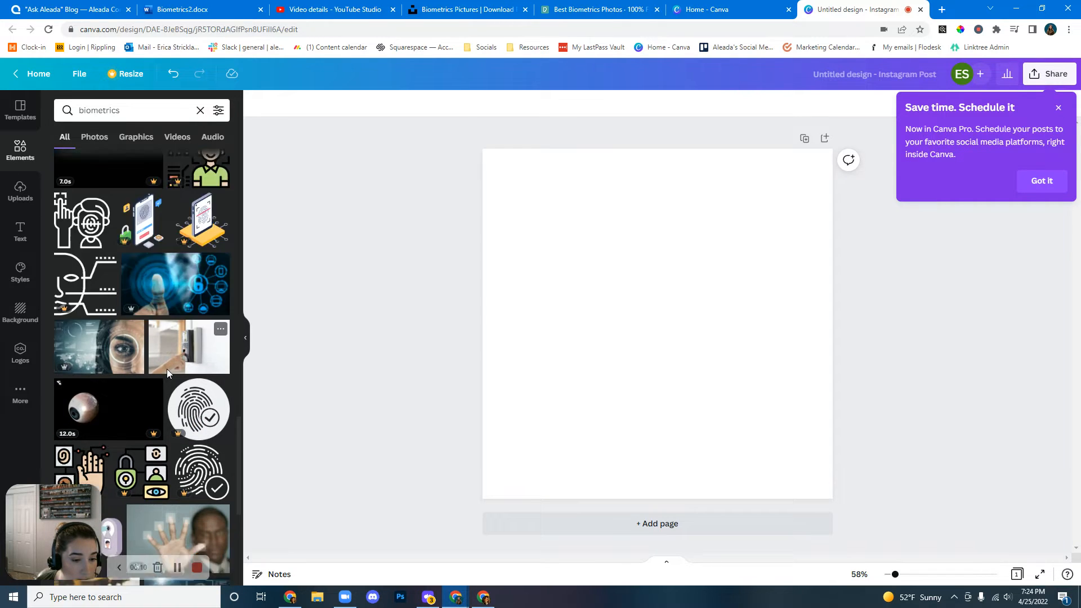
scroll(168, 373, "down", 2)
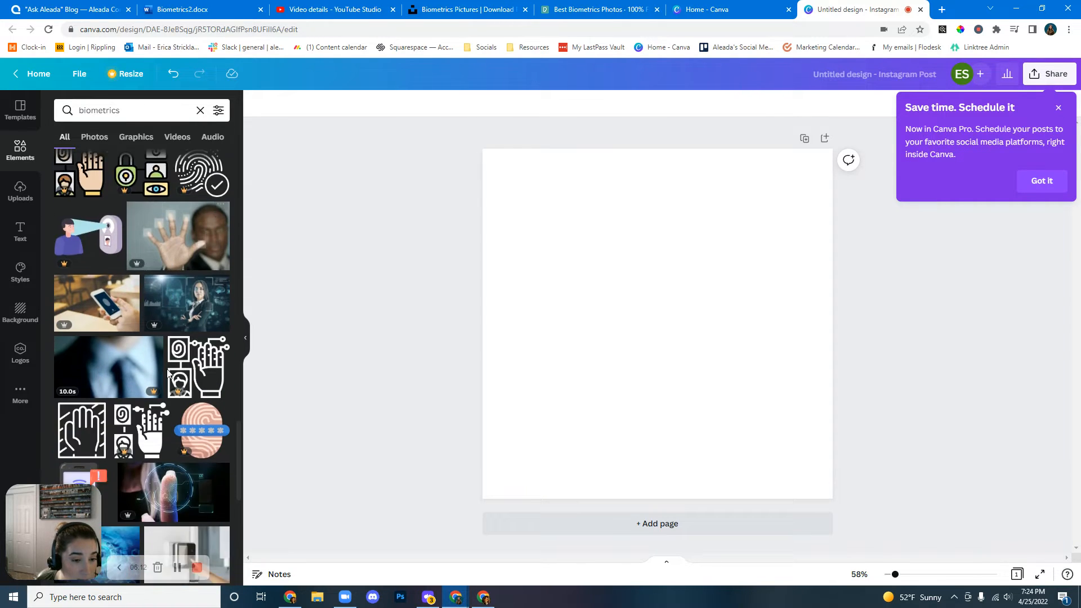
scroll(162, 375, "down", 4)
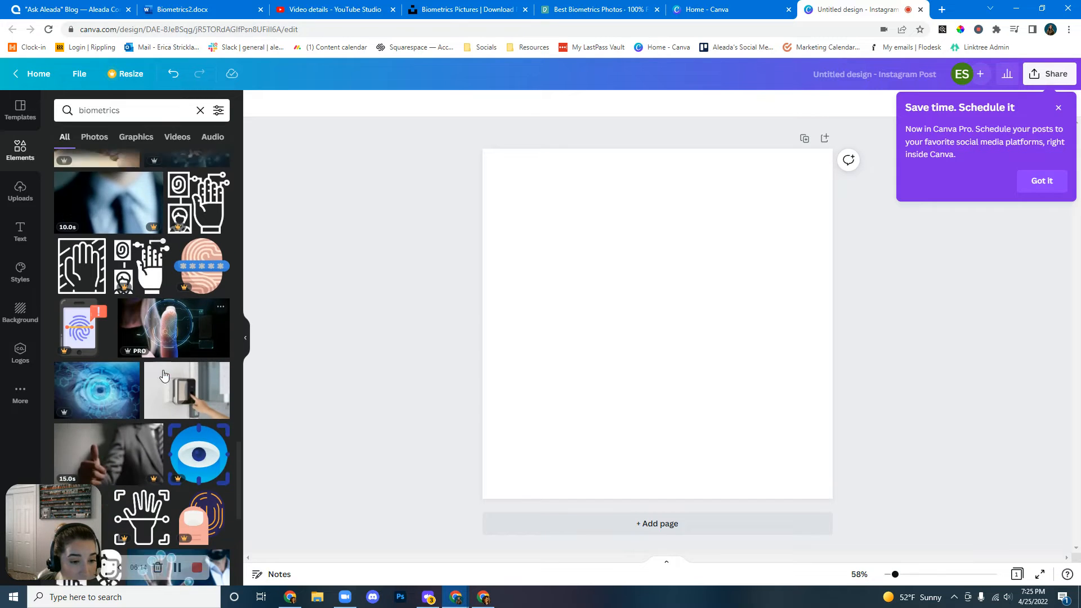
scroll(164, 386, "down", 2)
scroll(164, 386, "down", 1)
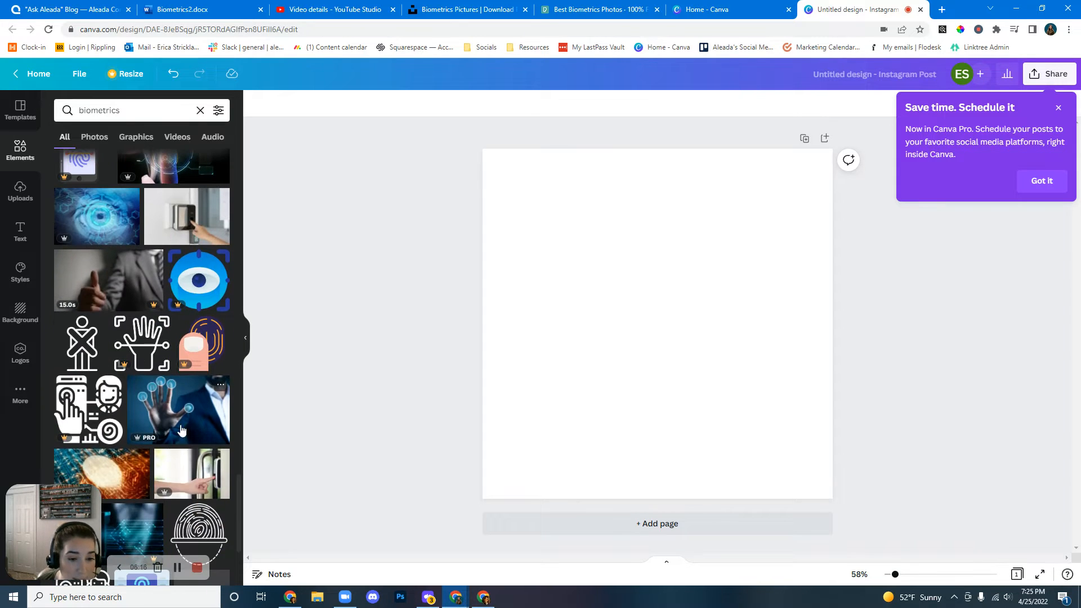
scroll(186, 434, "down", 5)
scroll(185, 436, "up", 15)
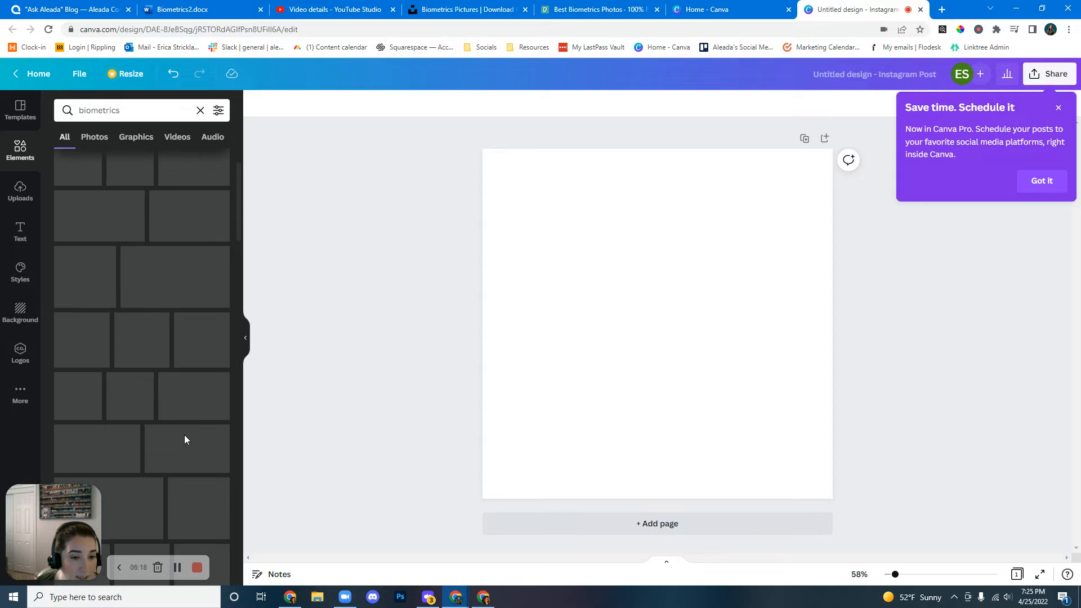
left_click(196, 297)
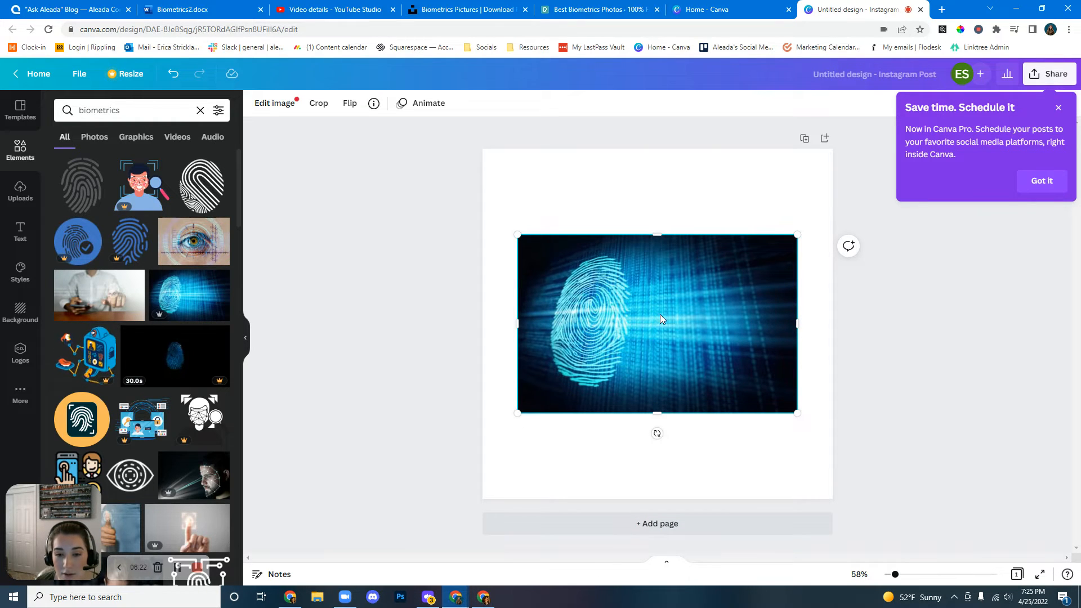
Resize the design to a custom 1920 × 1080 px.
left_click(128, 74)
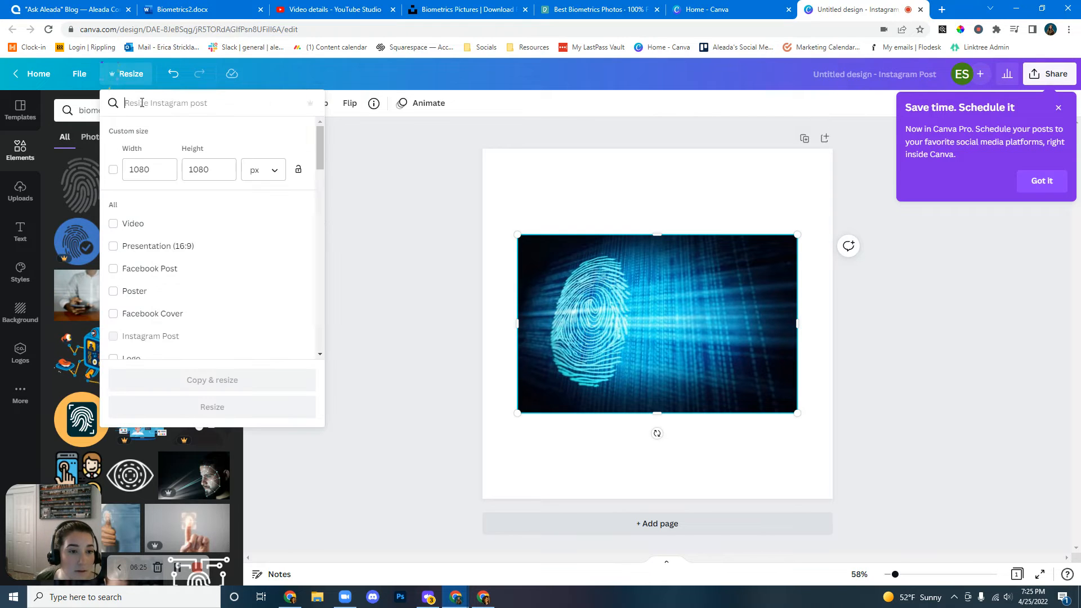
left_click(145, 169)
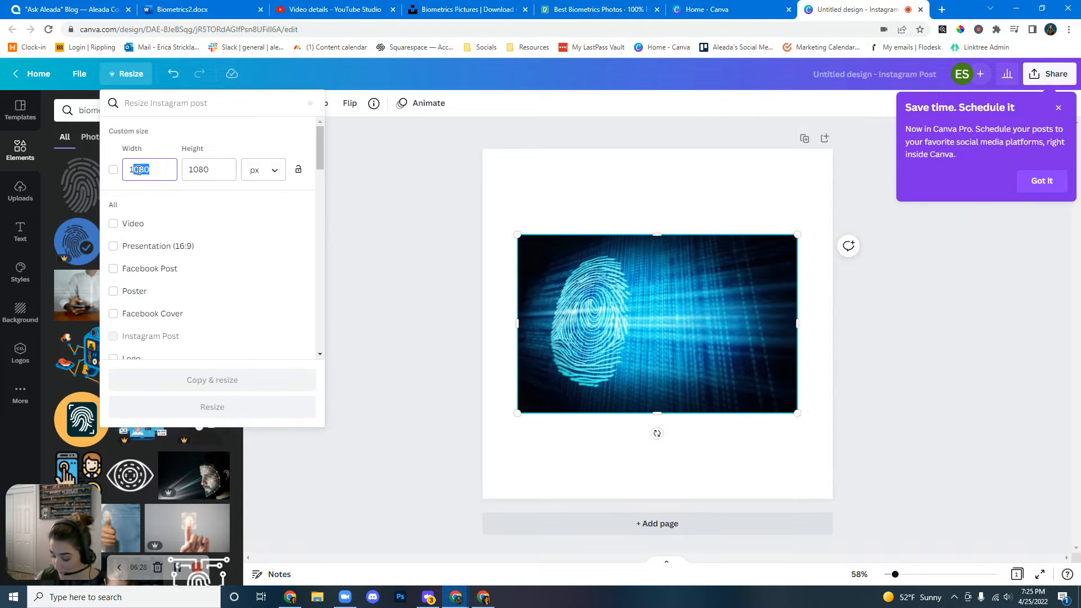
type("920")
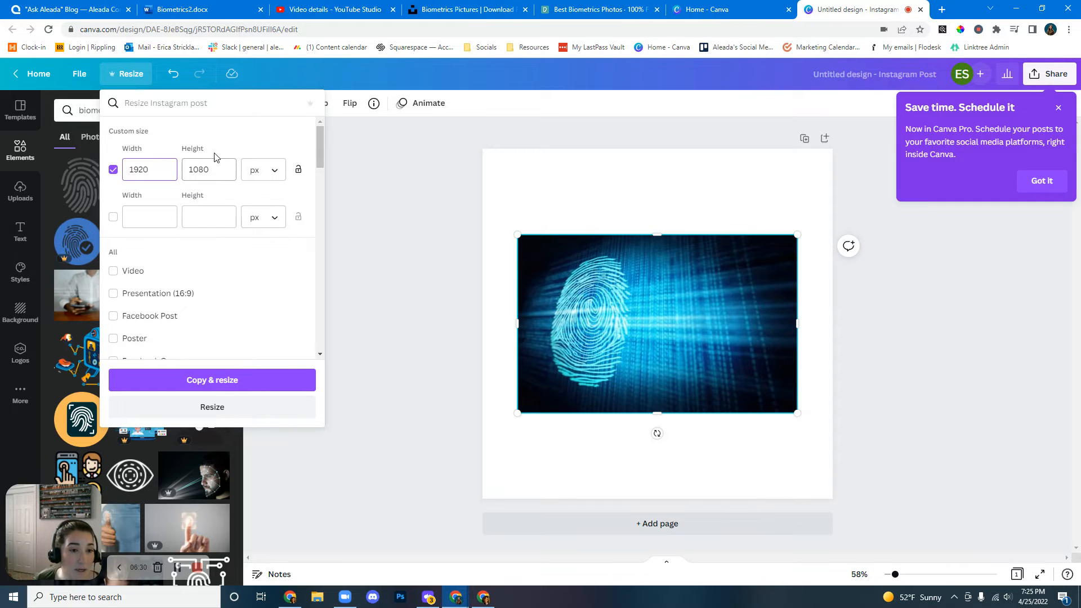
left_click(203, 406)
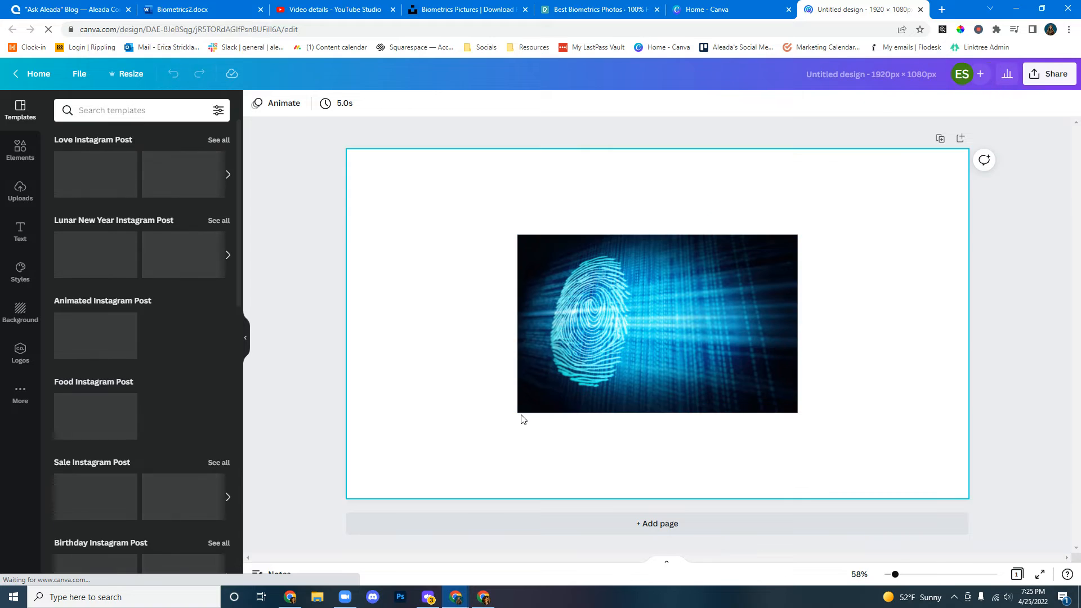
Enlarge and reposition the fingerprint photo so it fills the whole canvas.
left_click(553, 386)
left_click_drag(519, 414, 343, 483)
left_click_drag(577, 434, 564, 411)
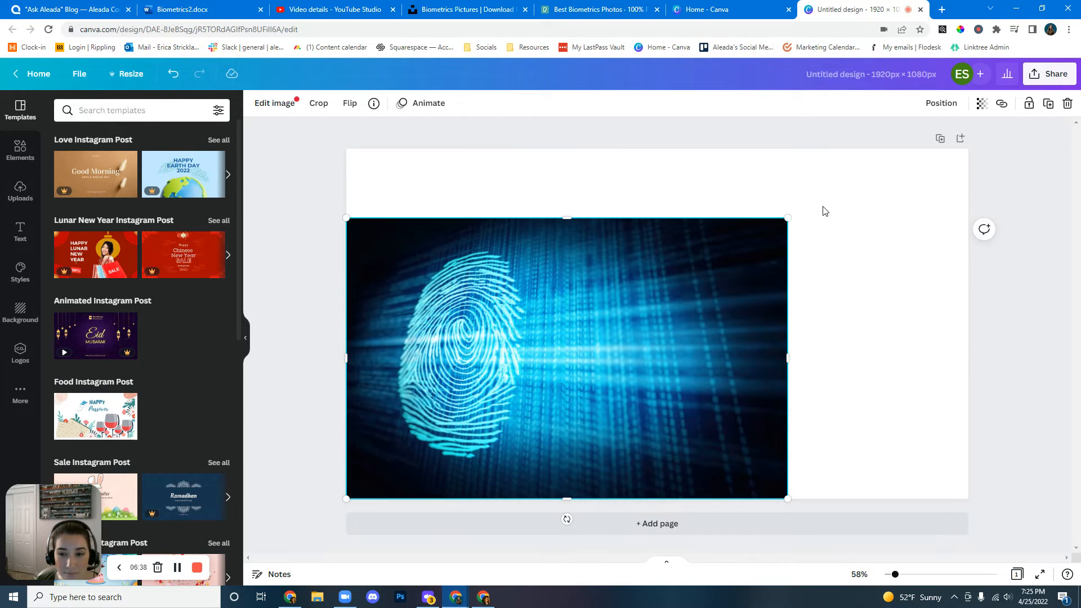
left_click_drag(784, 221, 969, 162)
left_click_drag(773, 250, 767, 285)
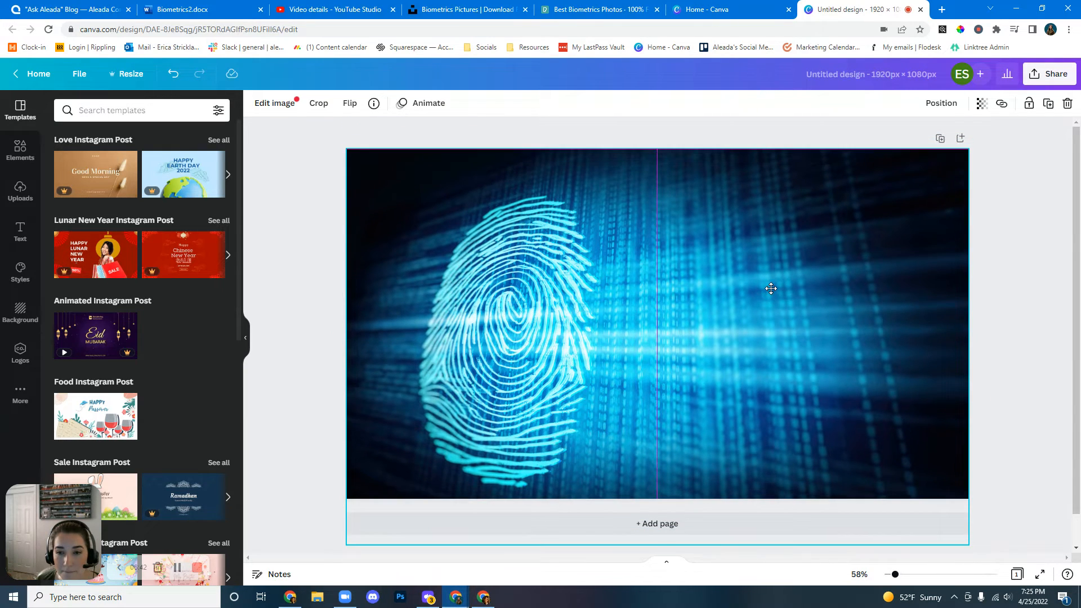
left_click(998, 263)
Download the design as a PNG.
left_click(1037, 84)
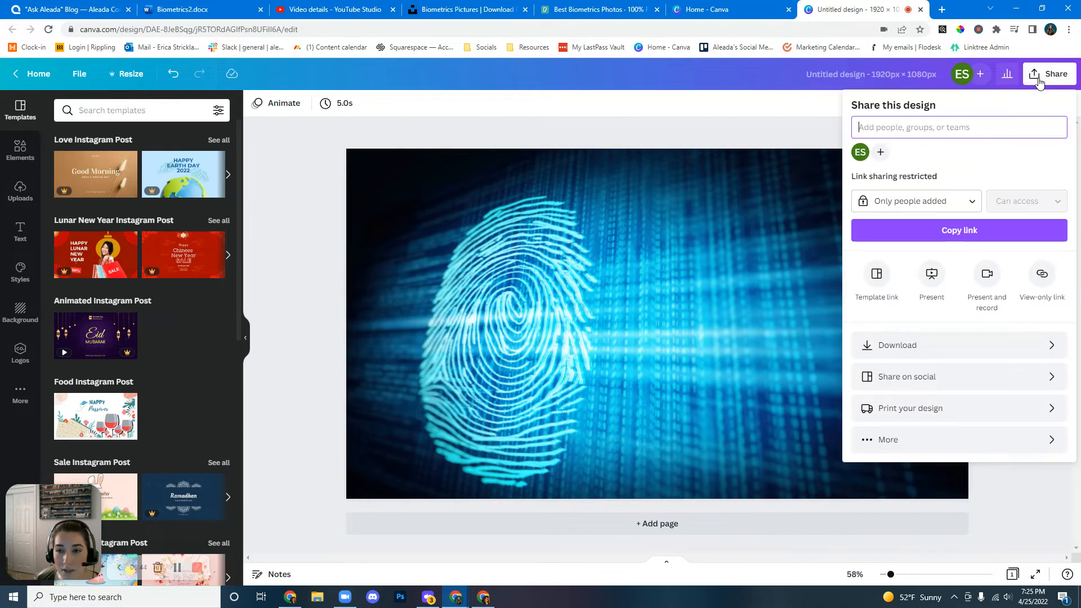
left_click(954, 346)
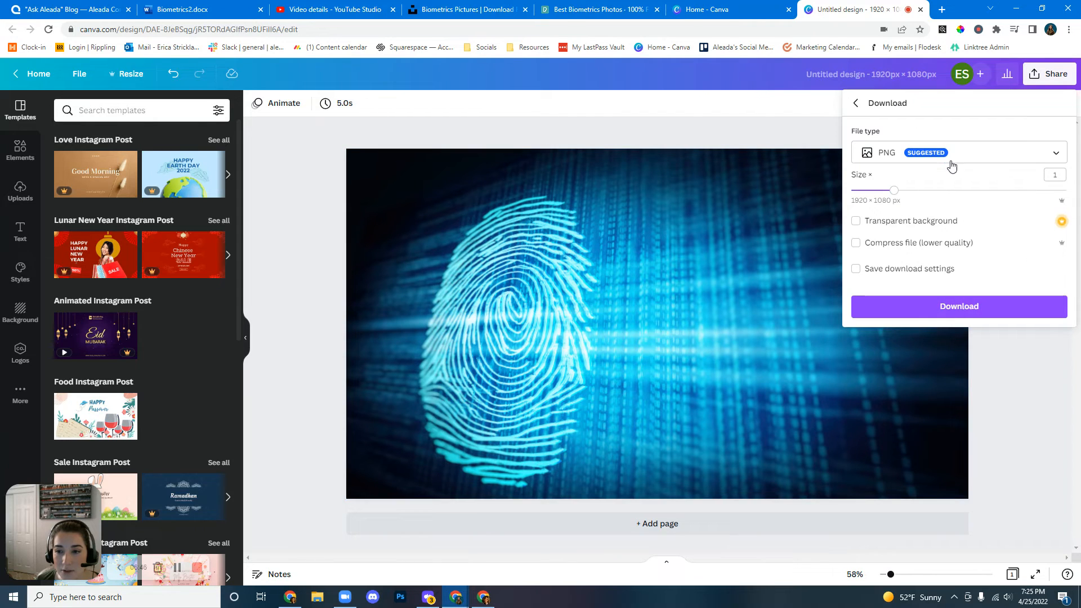
left_click(942, 309)
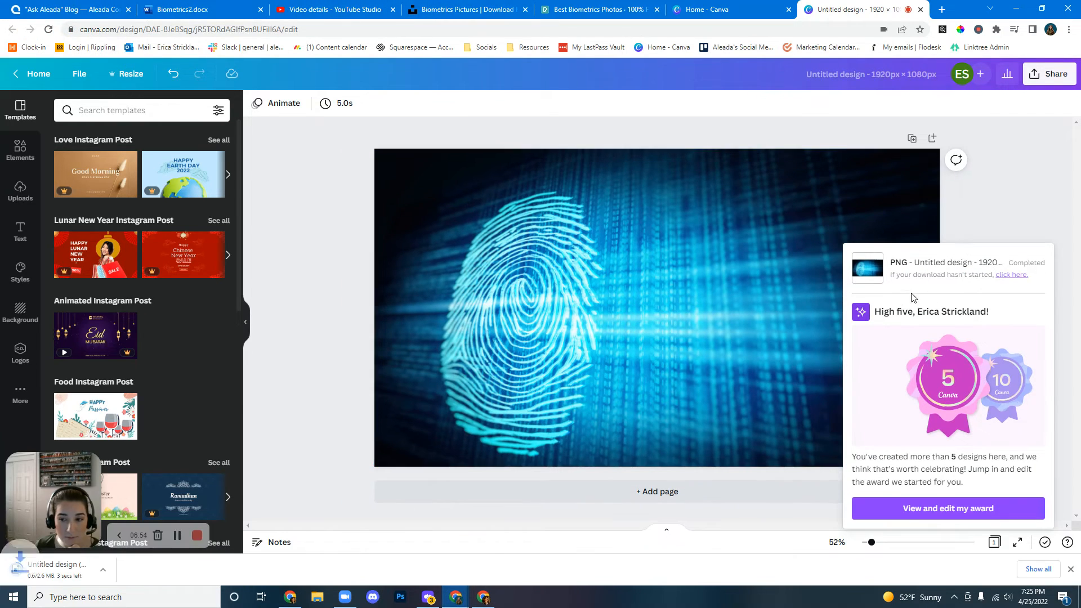
Switch to the Squarespace post editor and upload the downloaded Untitled design (4) as the featured image.
left_click(71, 12)
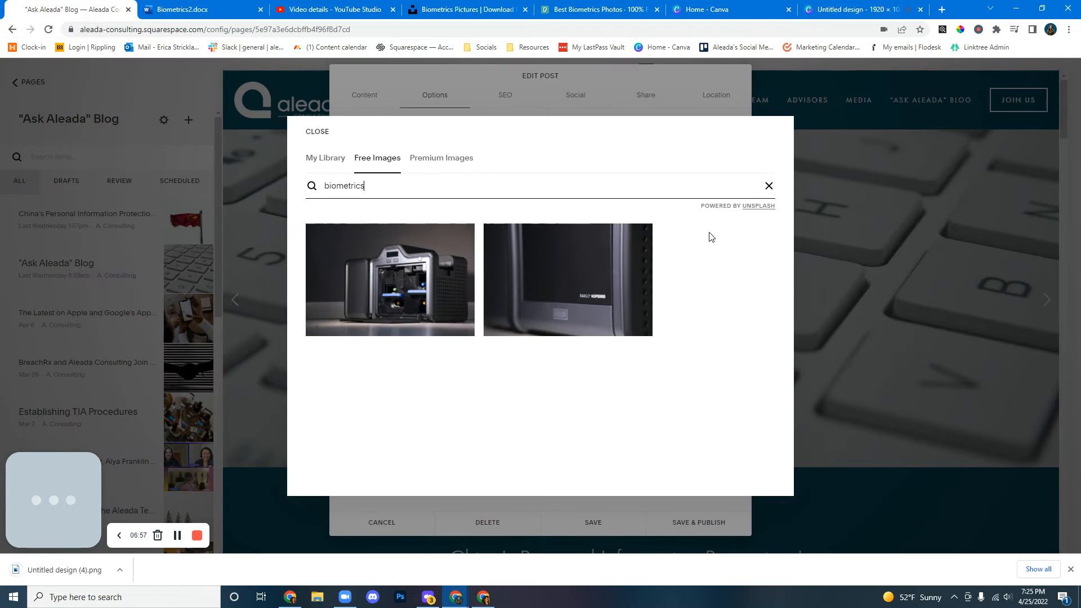
left_click(770, 185)
left_click(316, 133)
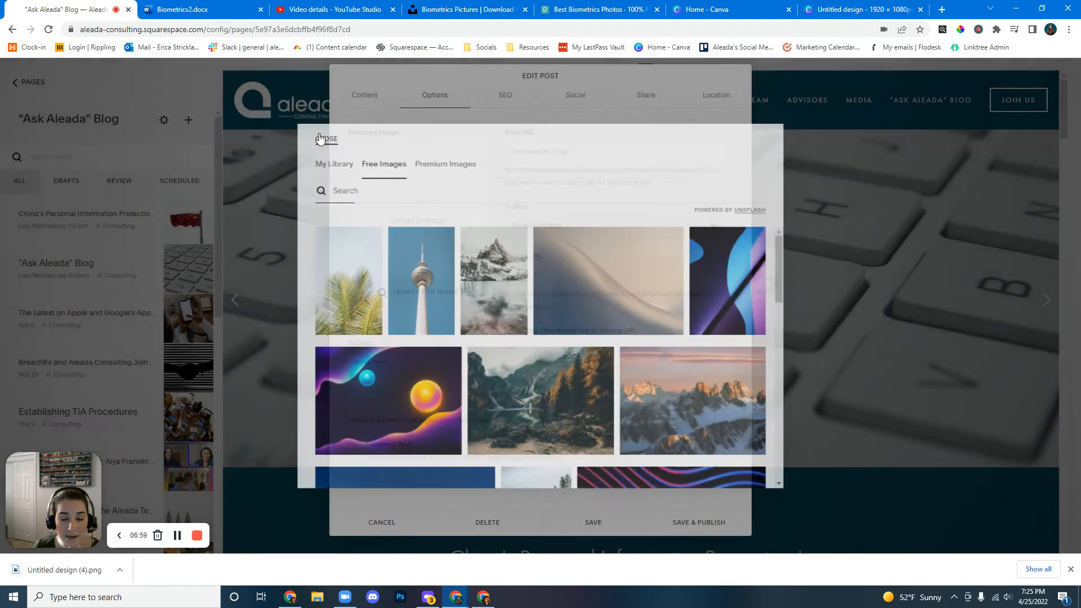
left_click(417, 205)
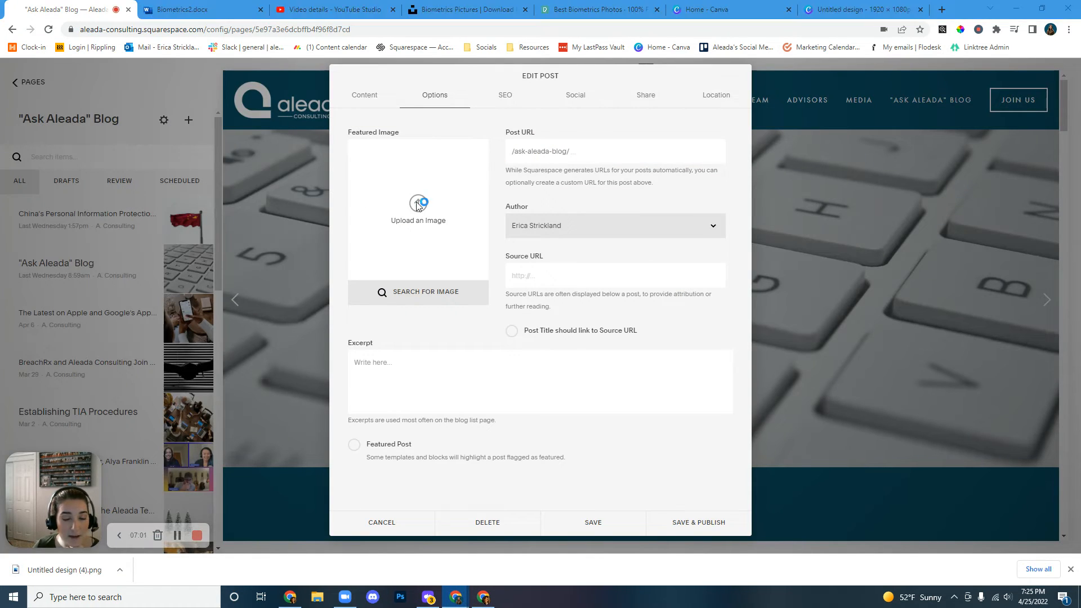
left_click(131, 117)
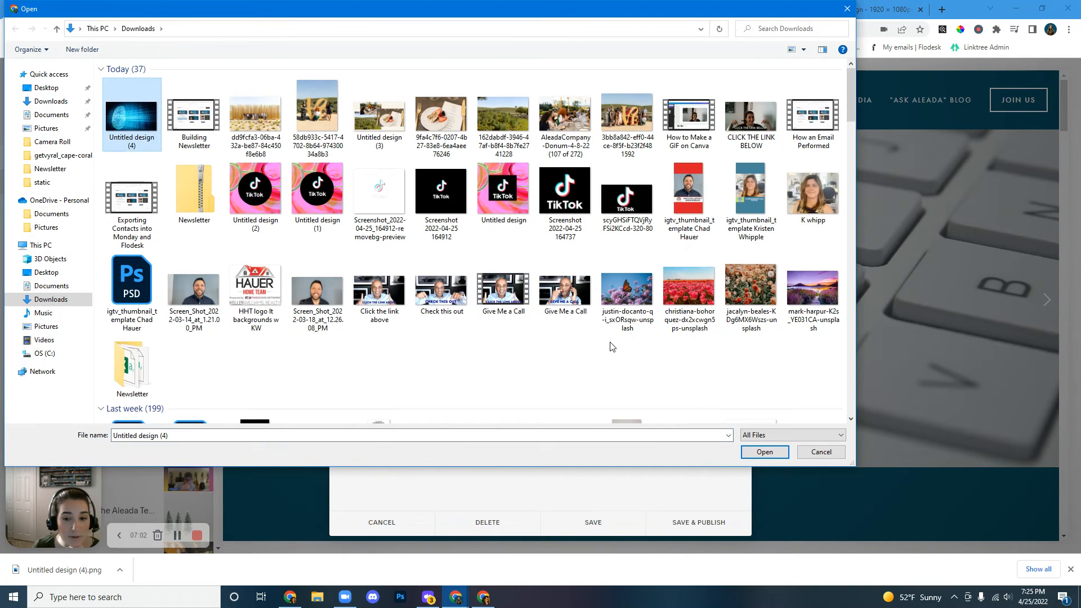
left_click(758, 452)
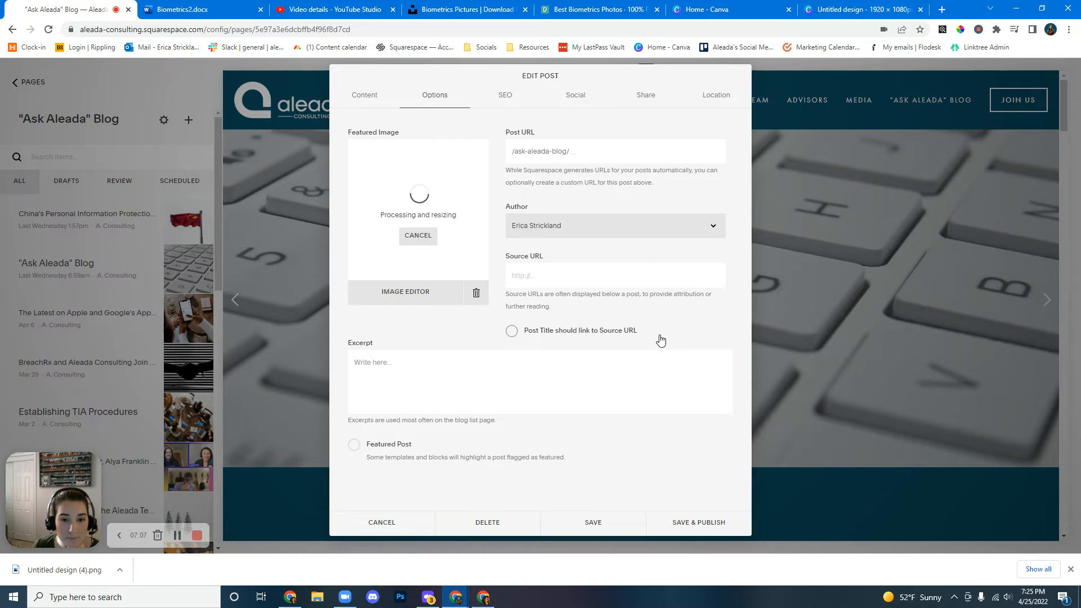
Set the post's author to Administrator.
left_click(712, 226)
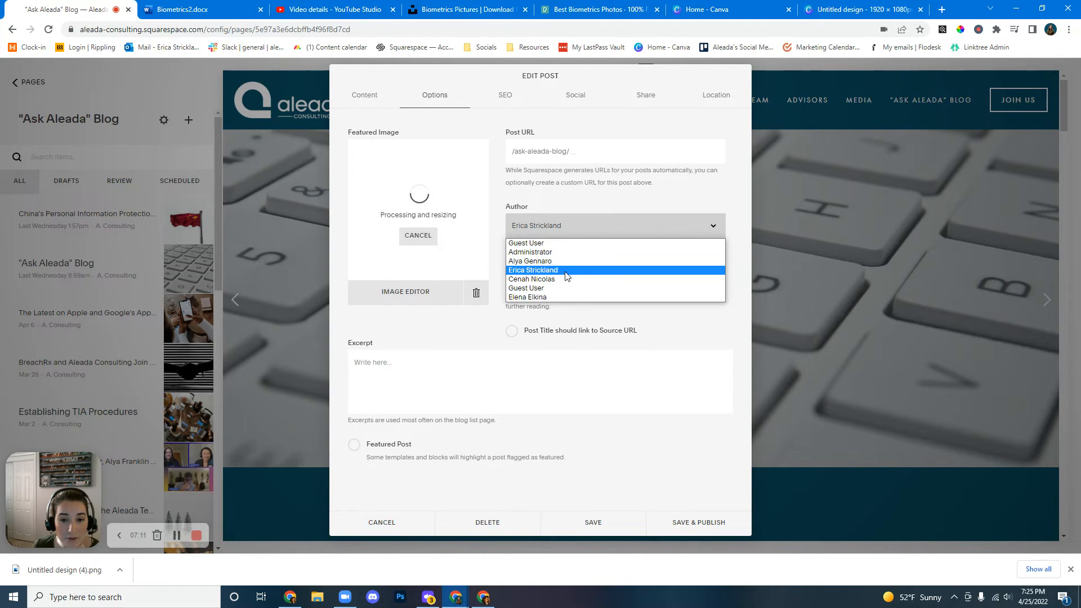
left_click(538, 252)
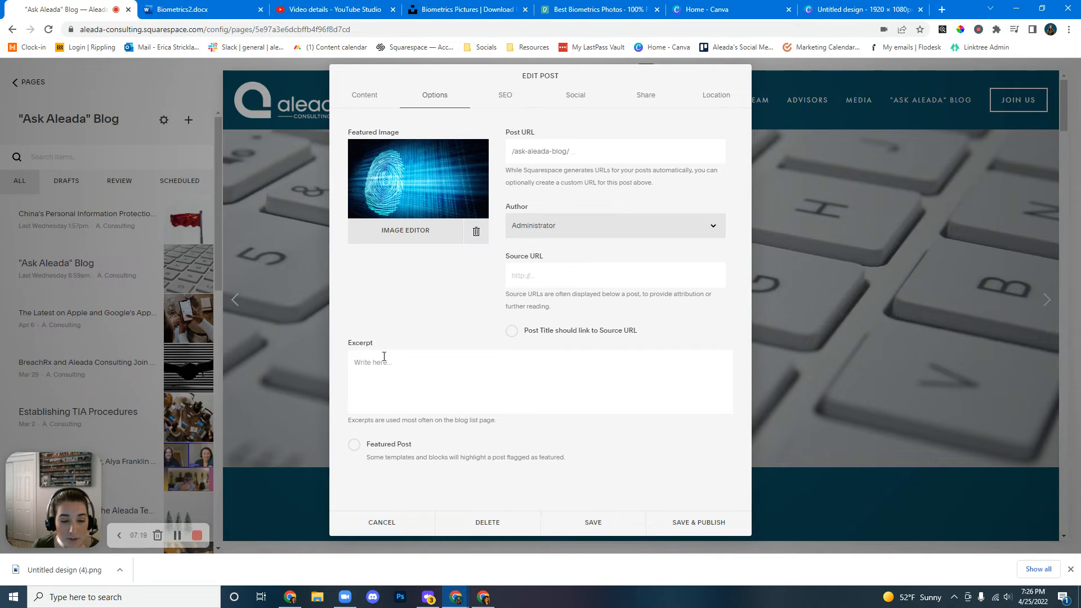
Copy the italic introductory sentence from the post content into the Excerpt and remove its italics.
left_click(367, 101)
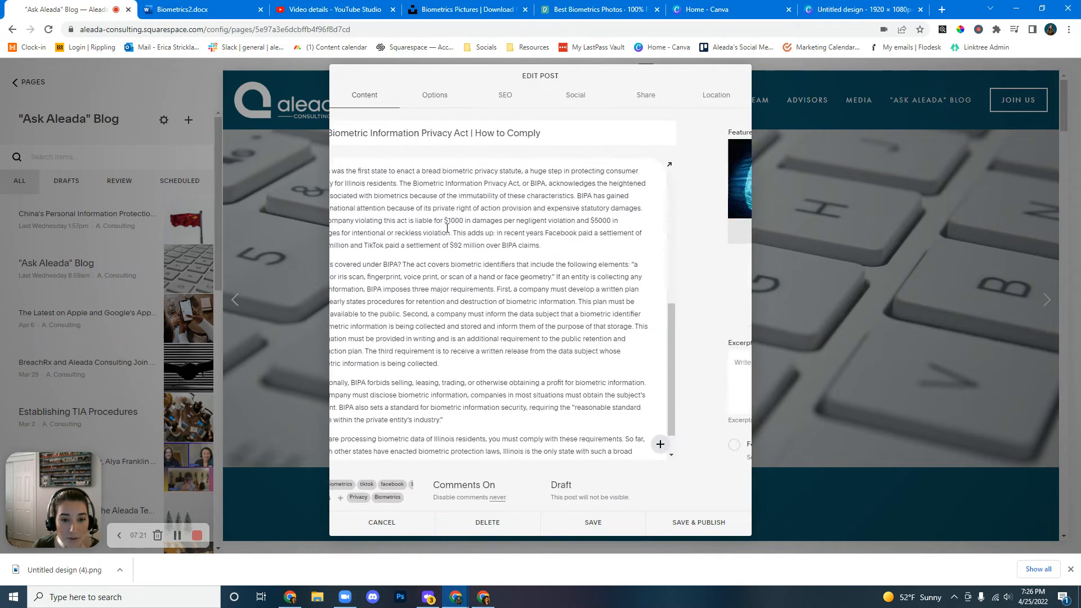
left_click(517, 407)
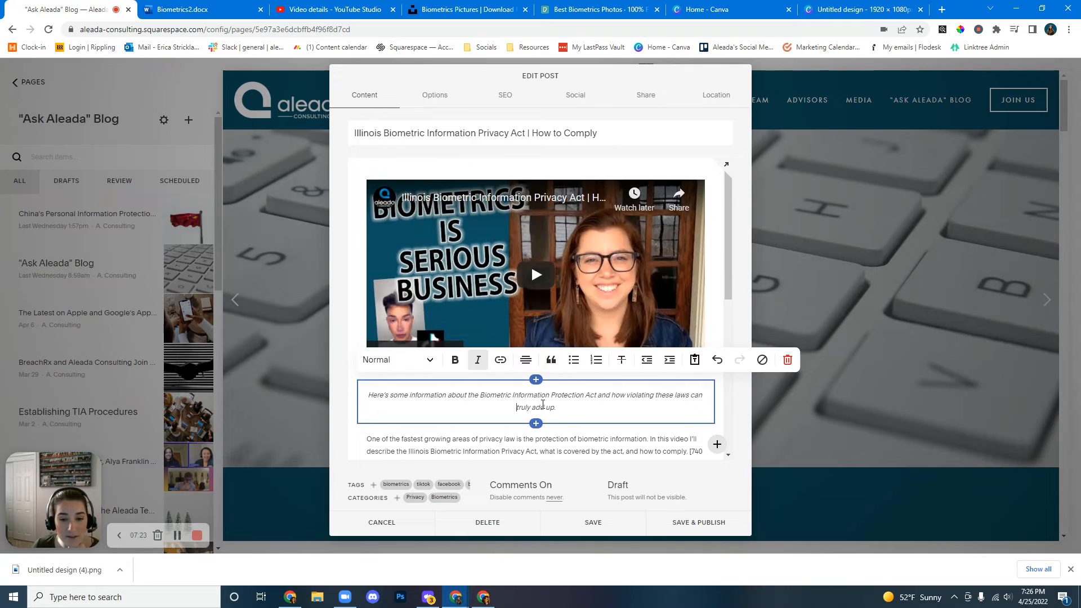
left_click_drag(557, 409, 366, 381)
key("ctrl+c")
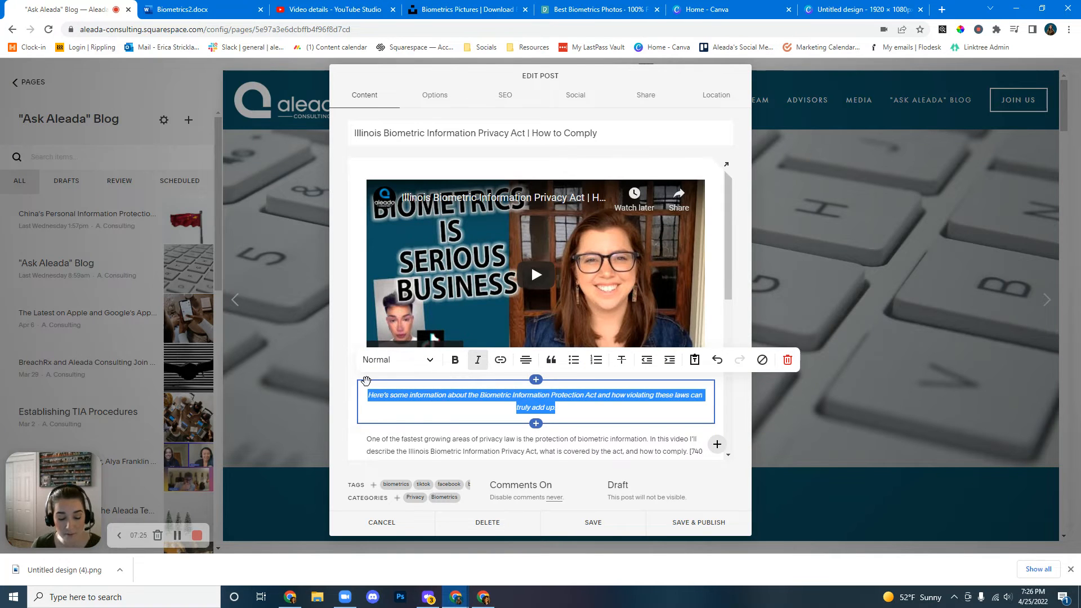
left_click(435, 99)
left_click(416, 360)
key("ctrl+v")
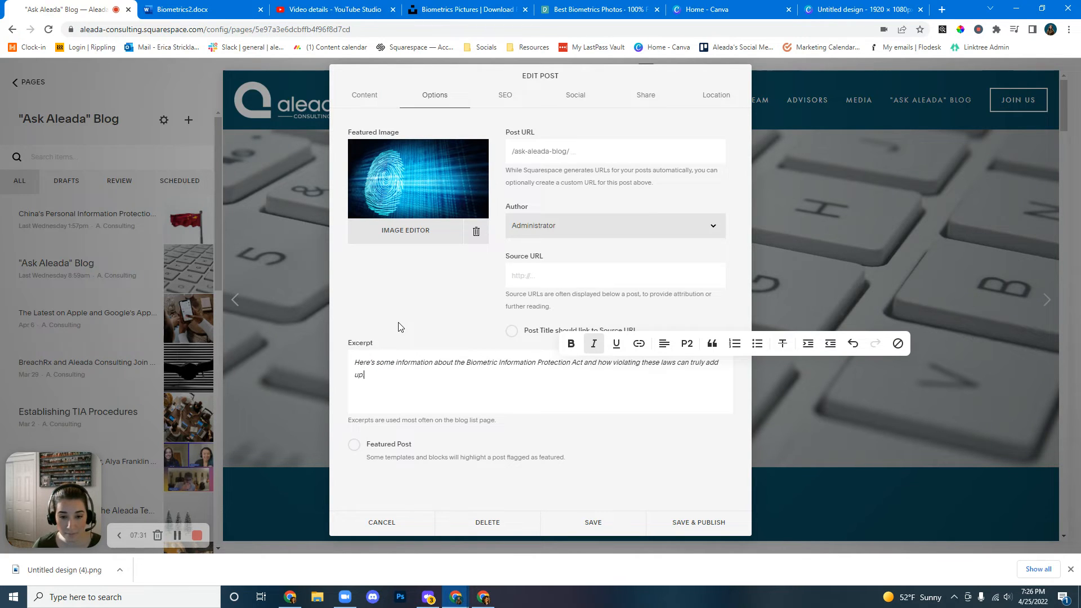
left_click_drag(378, 383, 346, 364)
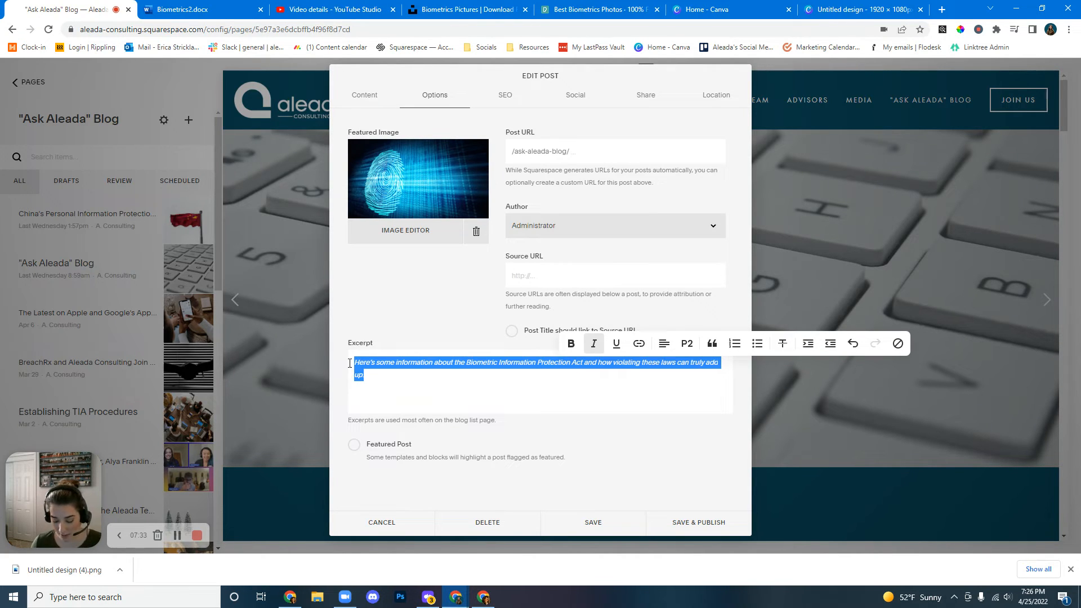
key("ctrl+i")
Mark the post as a Featured Post and save it.
left_click(375, 325)
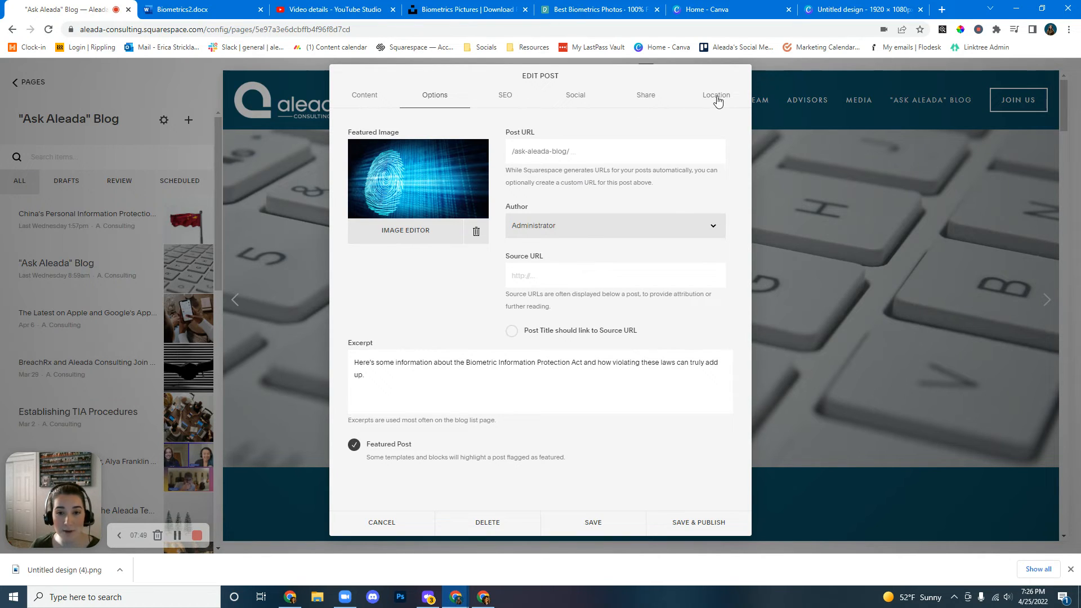
left_click(596, 523)
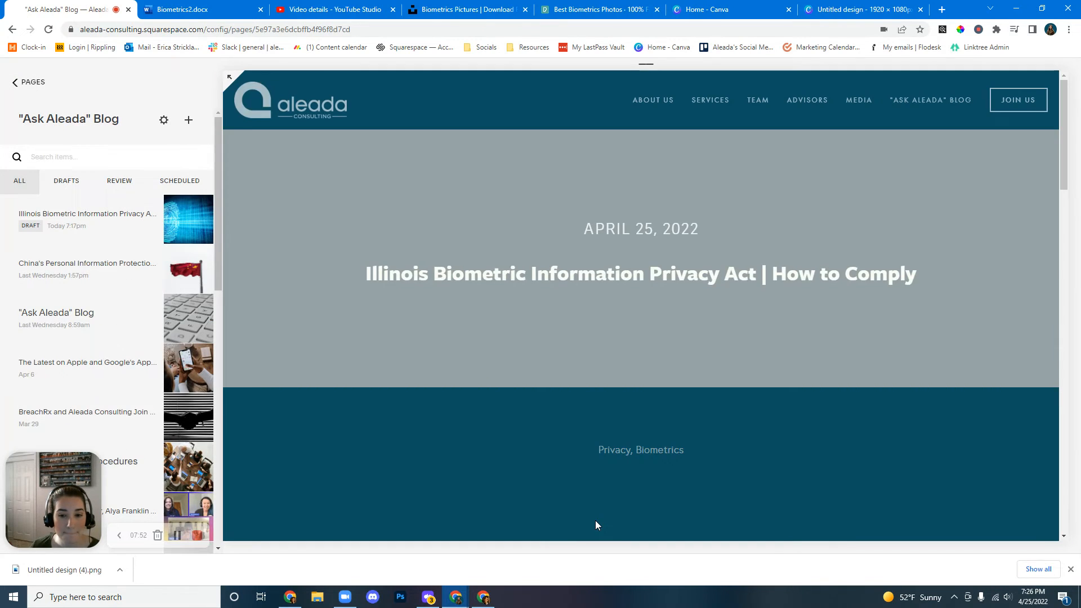
Open the "Ask Aleada" blog page and scroll through its listed posts.
left_click(944, 106)
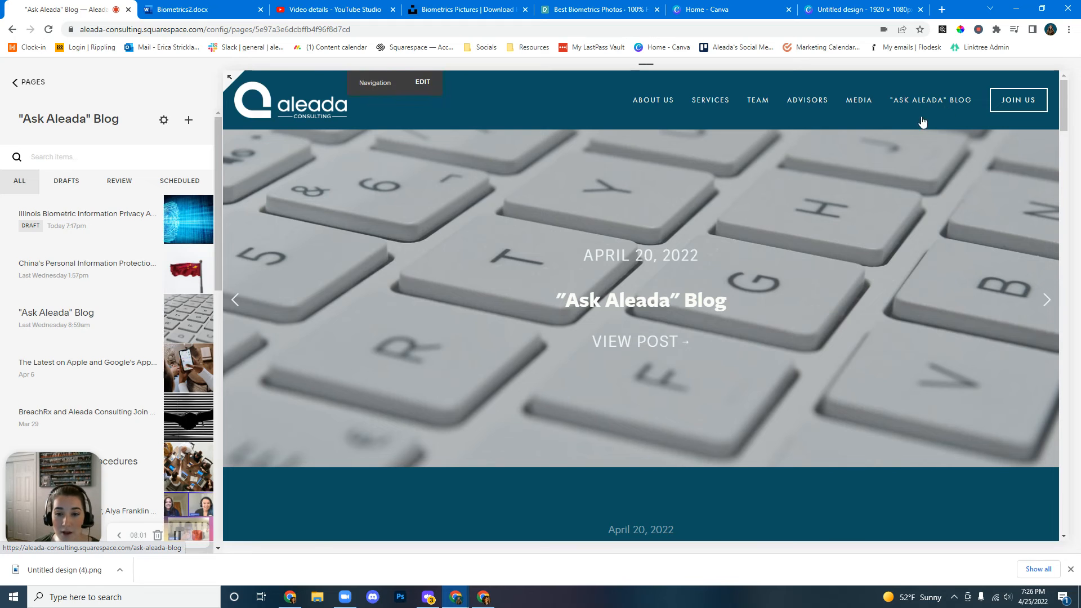
scroll(691, 279, "down", 4)
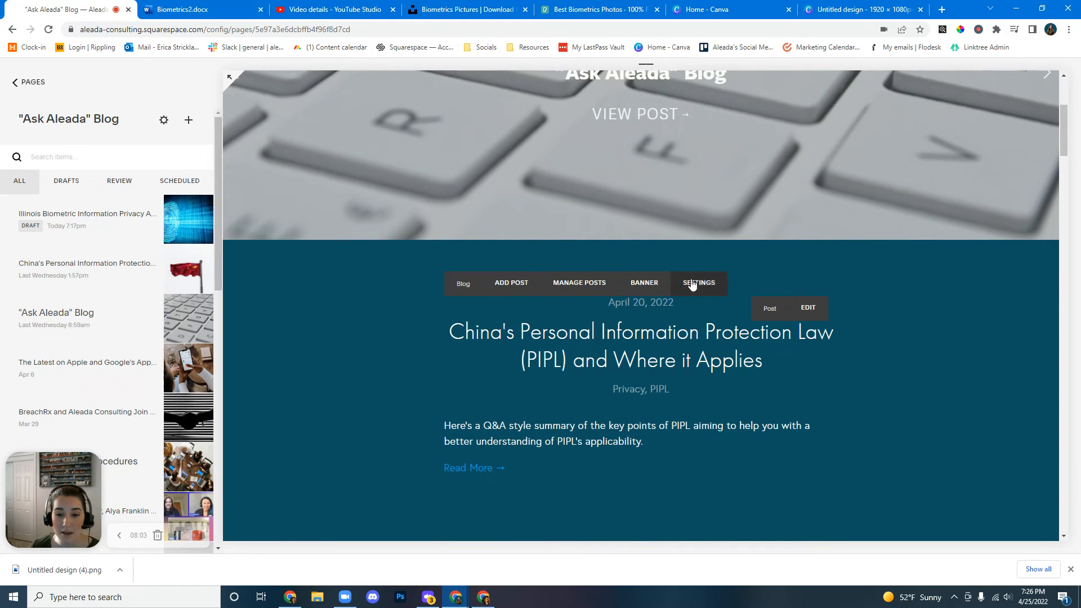
scroll(692, 283, "down", 8)
scroll(692, 298, "up", 1)
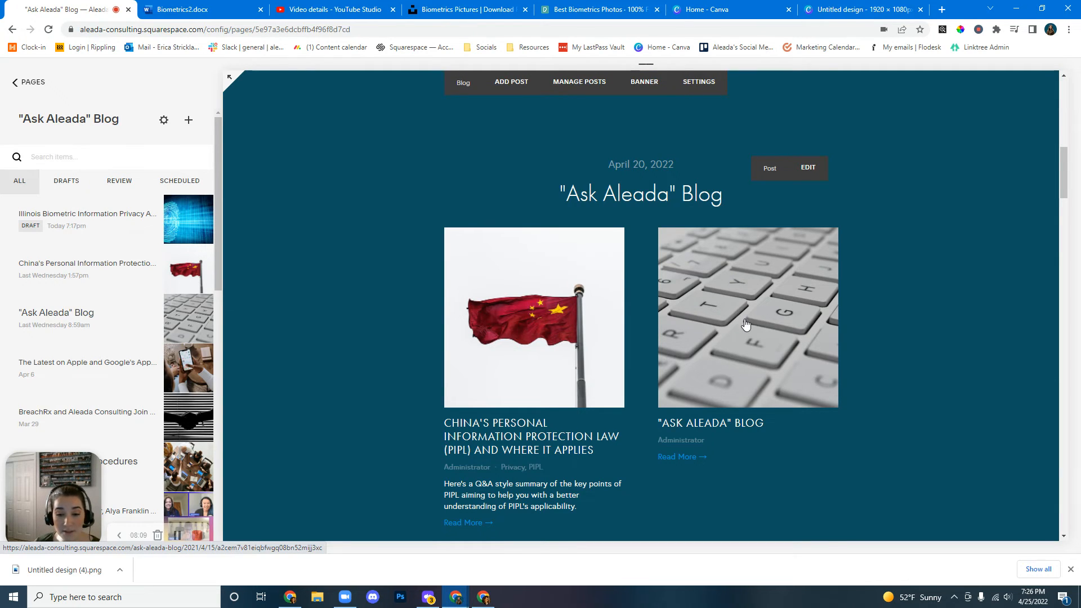
scroll(741, 319, "down", 2)
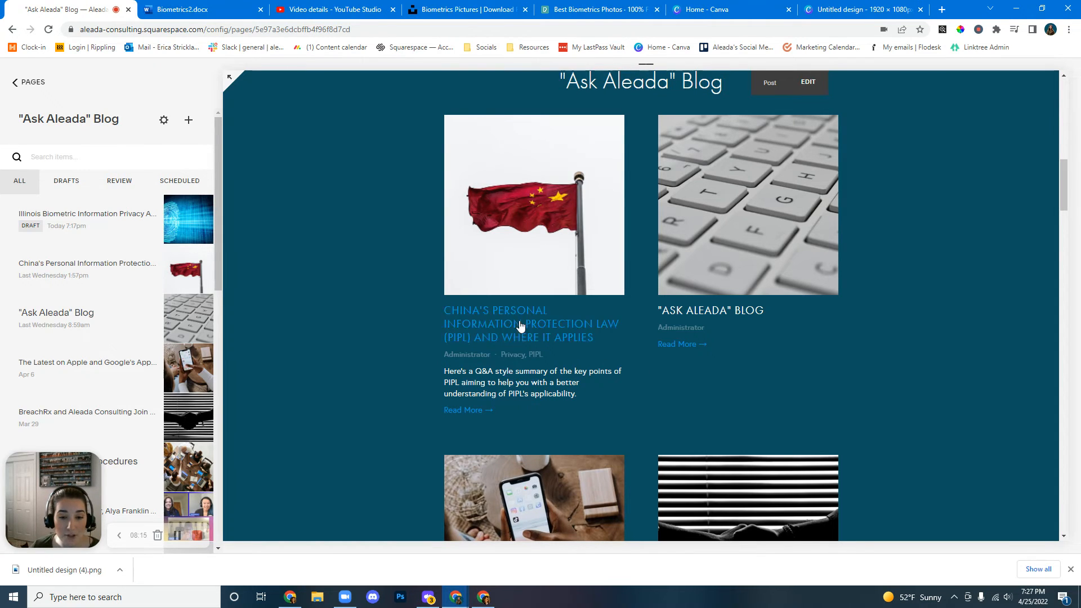
scroll(553, 347, "down", 5)
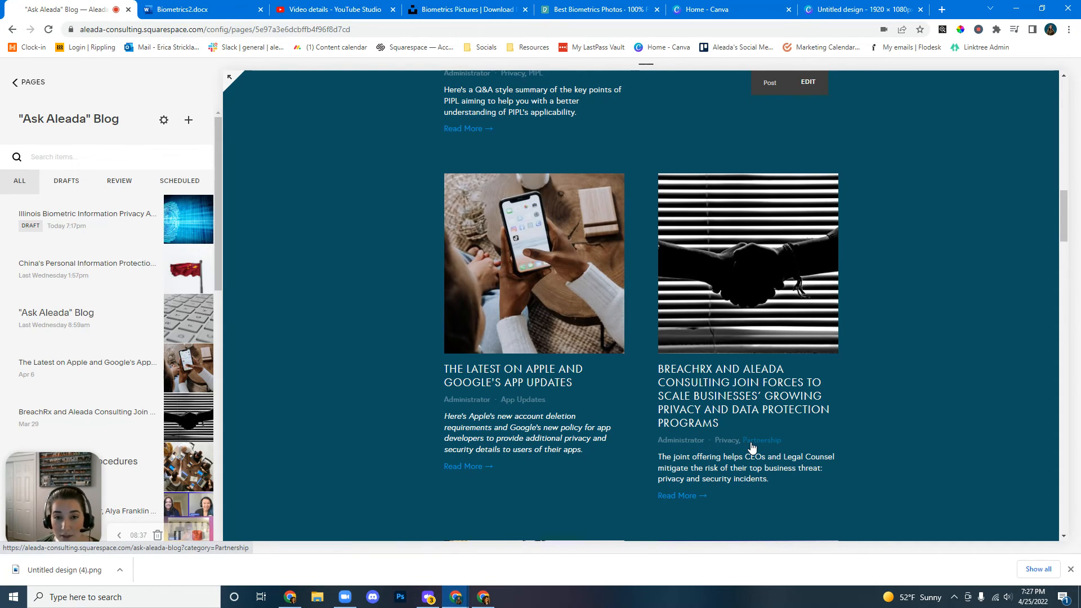
Open the China's Personal Information Protection Law (PIPL) post from the blog listing and read through it.
scroll(752, 446, "up", 6)
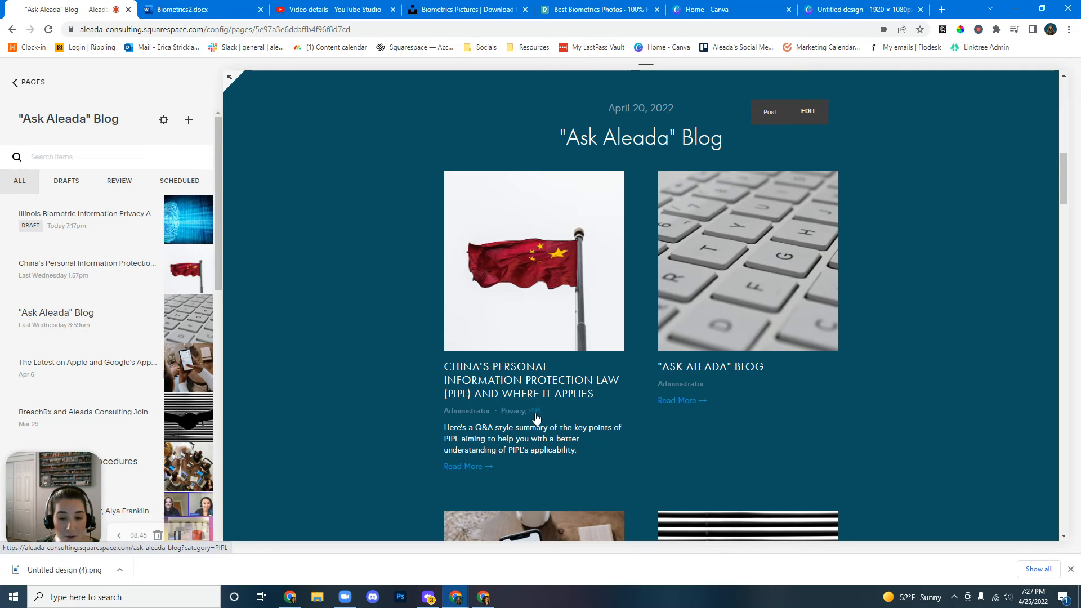
scroll(545, 416, "down", 5)
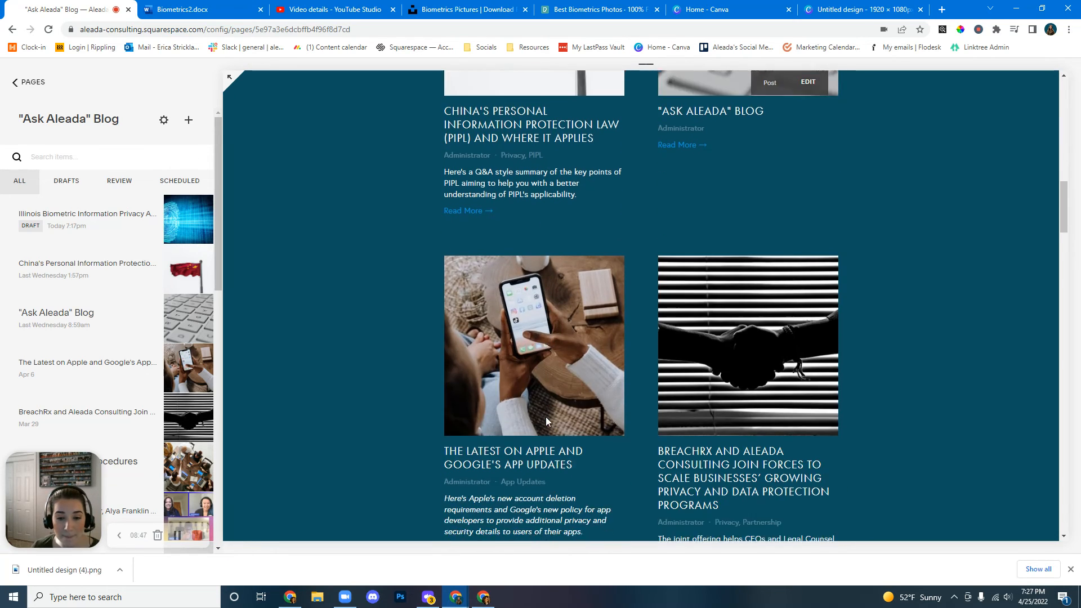
scroll(512, 409, "up", 4)
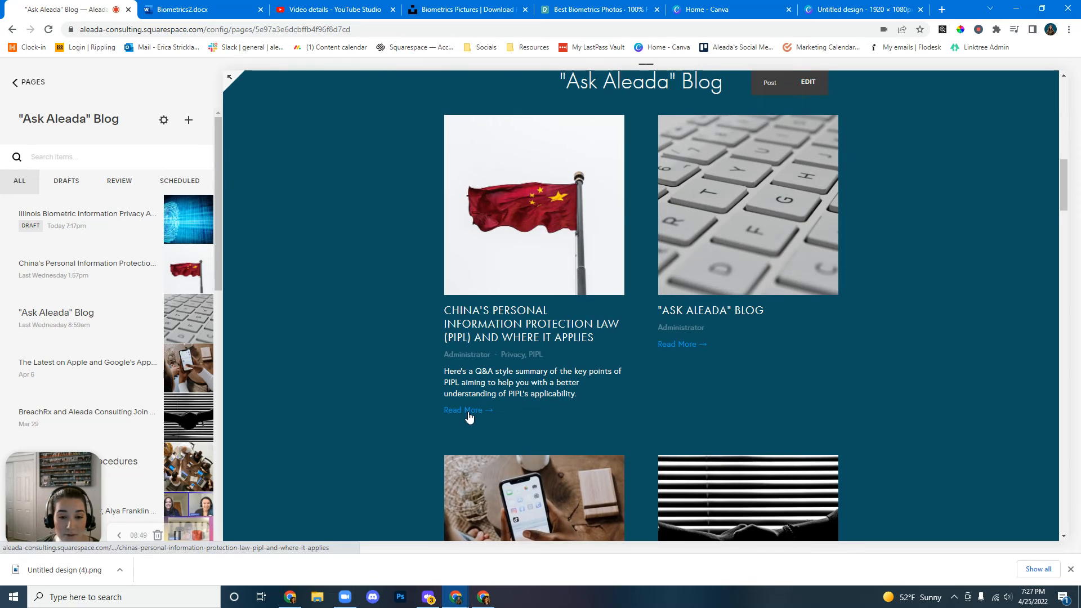
scroll(527, 282, "up", 1)
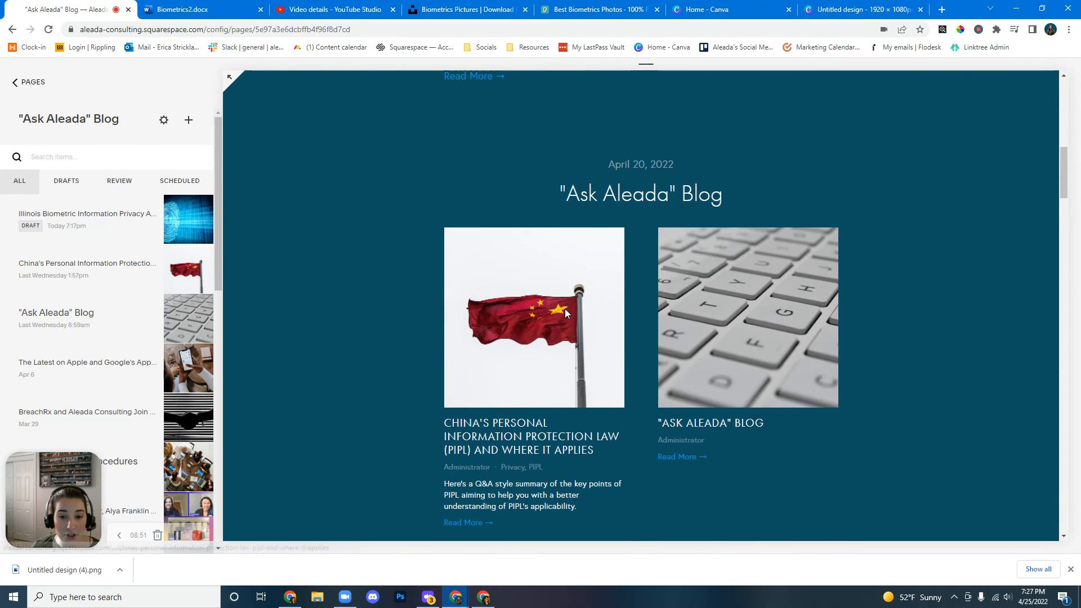
left_click(566, 309)
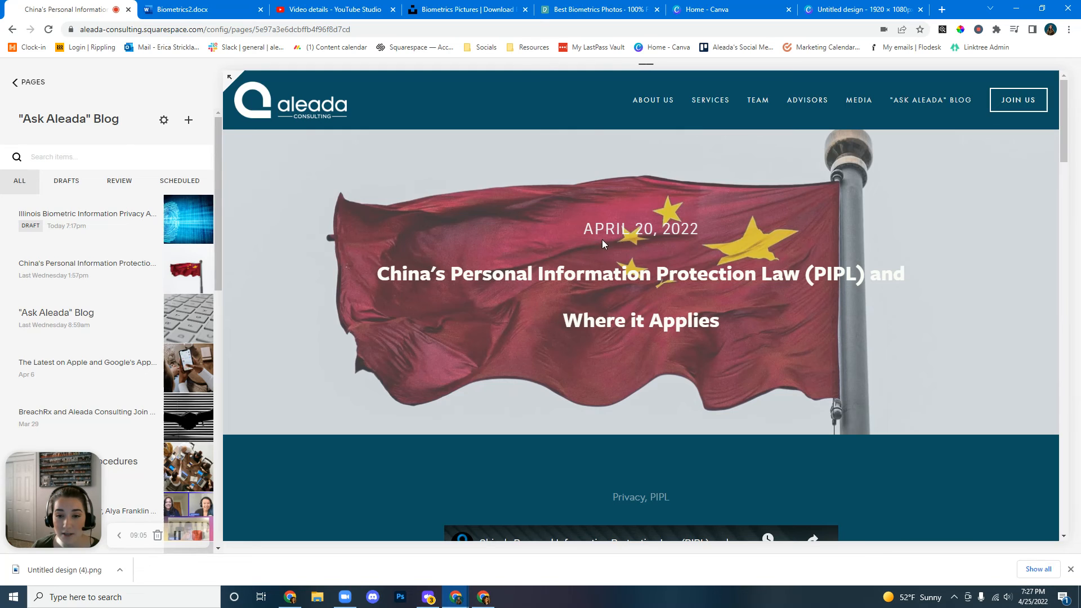
scroll(691, 306, "down", 4)
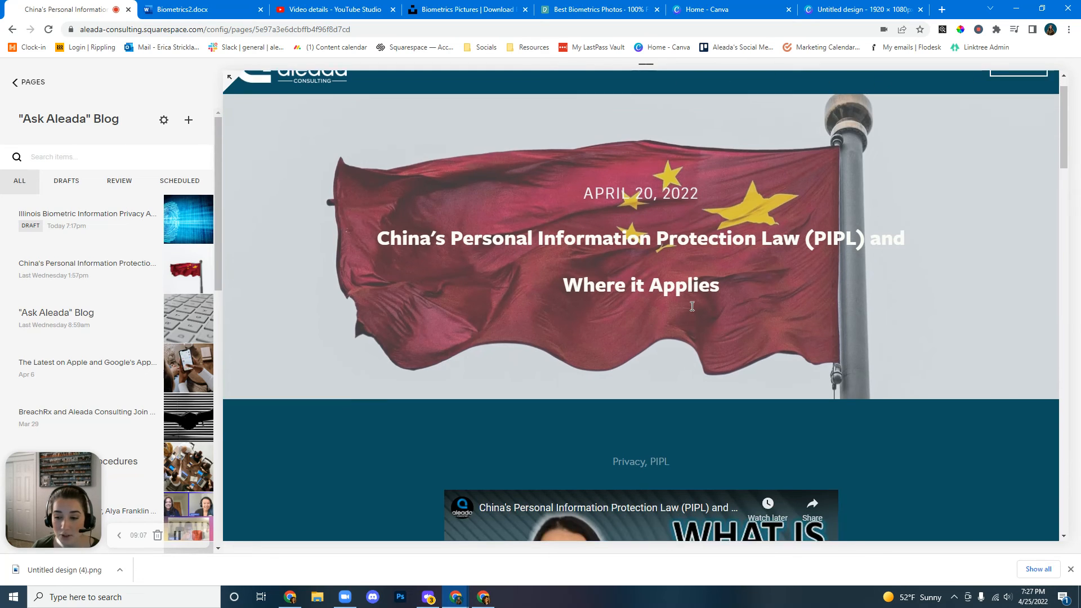
scroll(667, 306, "down", 2)
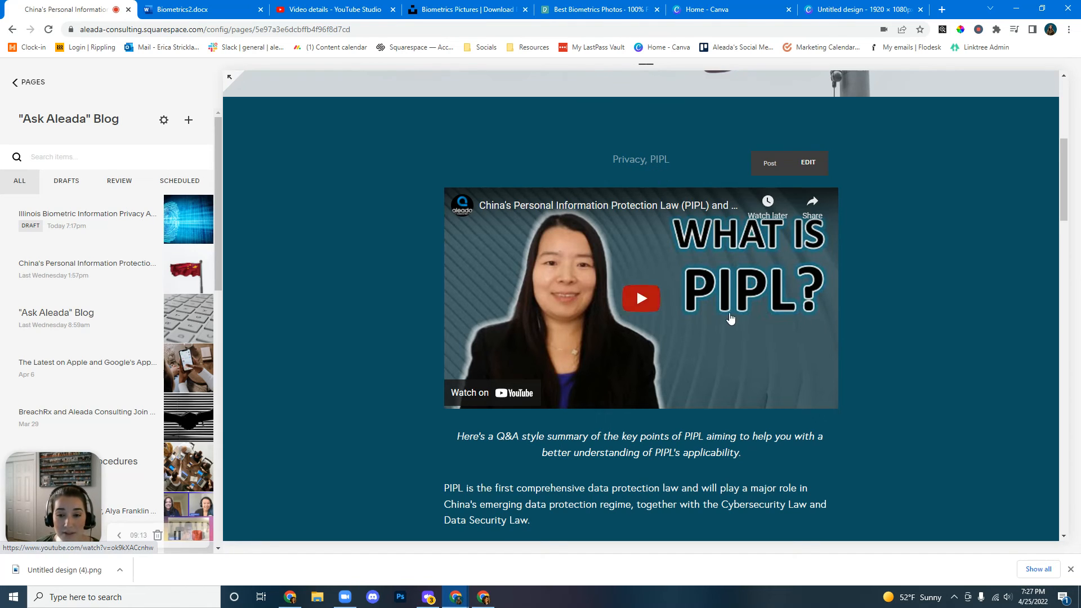
scroll(754, 304, "down", 2)
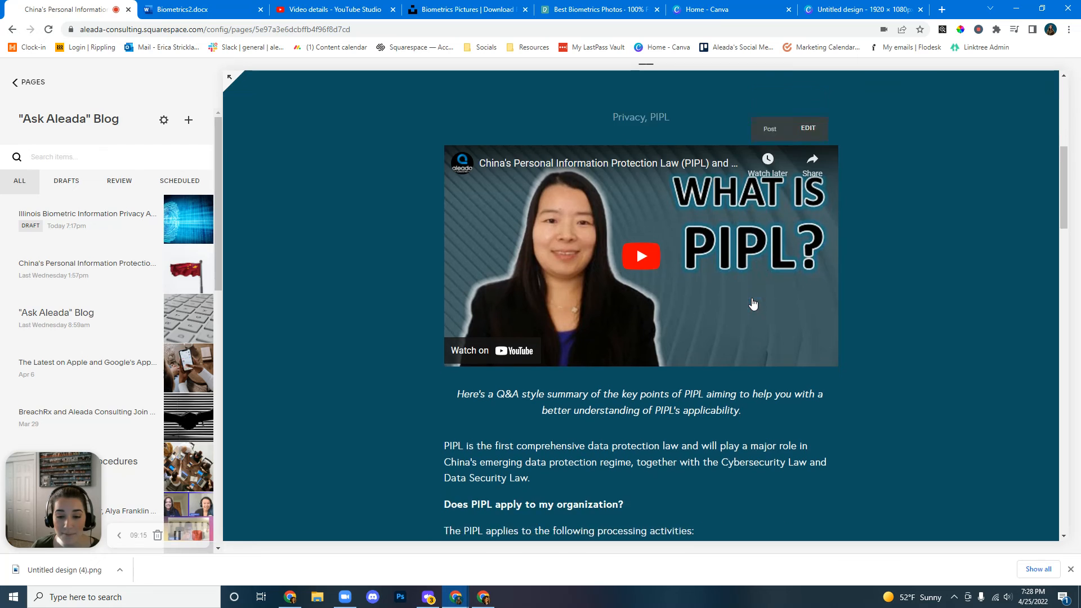
left_click_drag(460, 322, 744, 343)
left_click(757, 342)
scroll(757, 345, "down", 1)
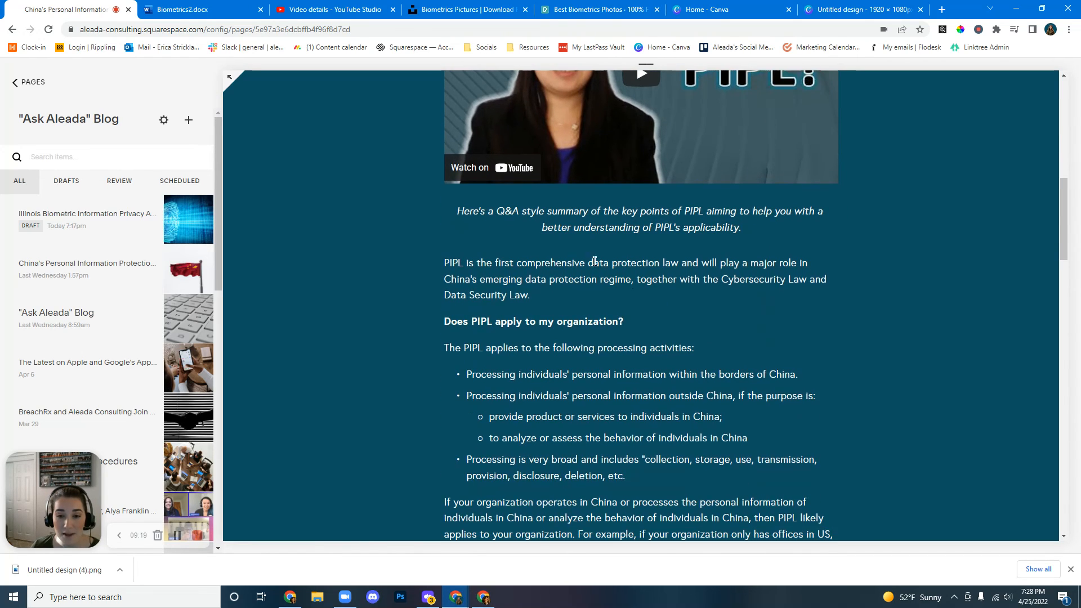
scroll(590, 351, "down", 6)
scroll(589, 353, "down", 9)
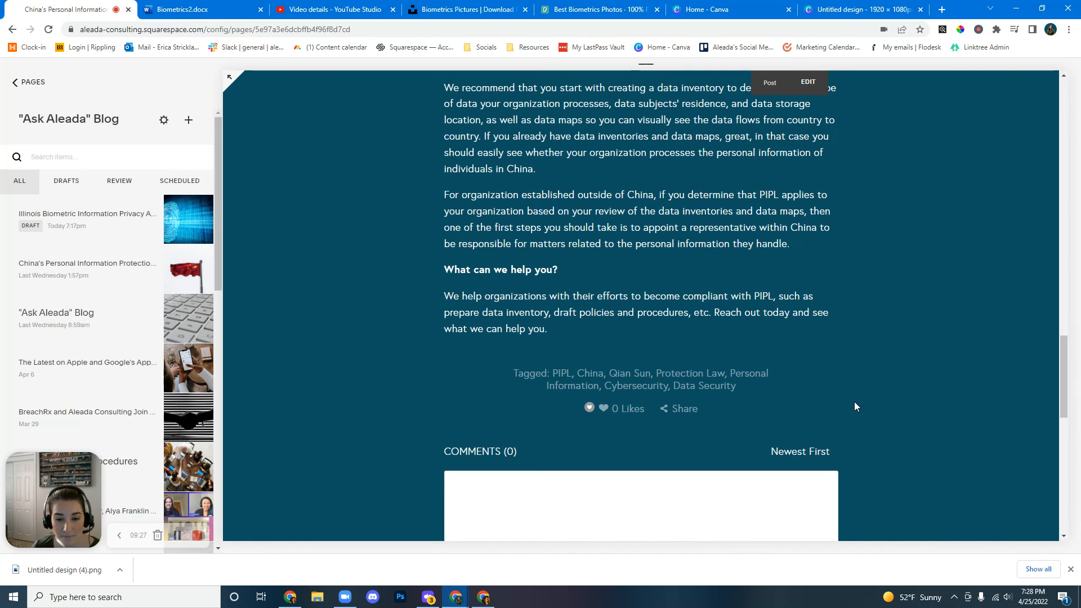
scroll(854, 401, "down", 3)
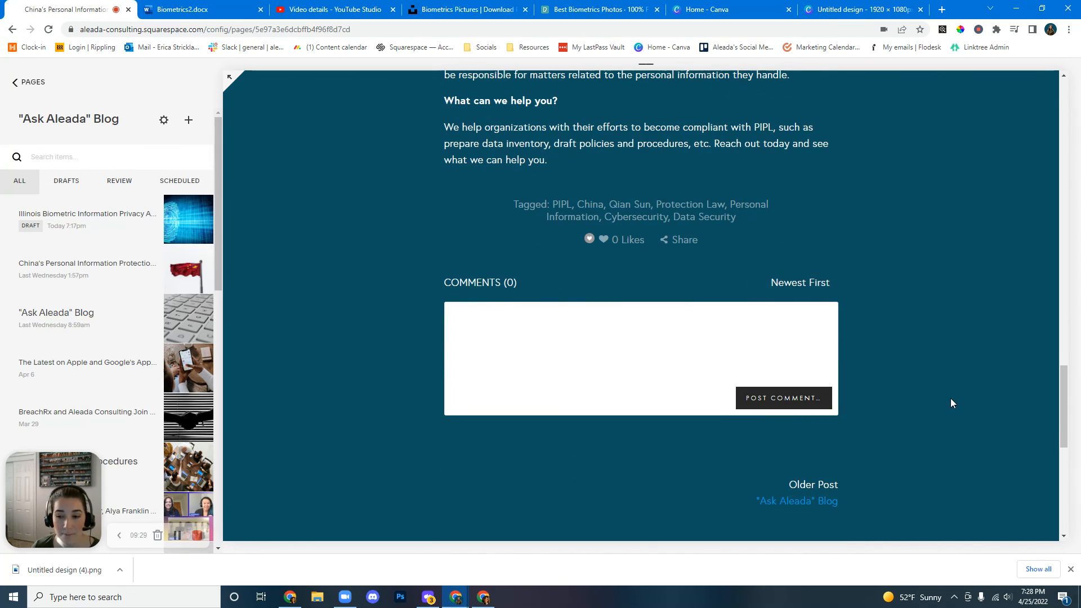
scroll(948, 399, "up", 3)
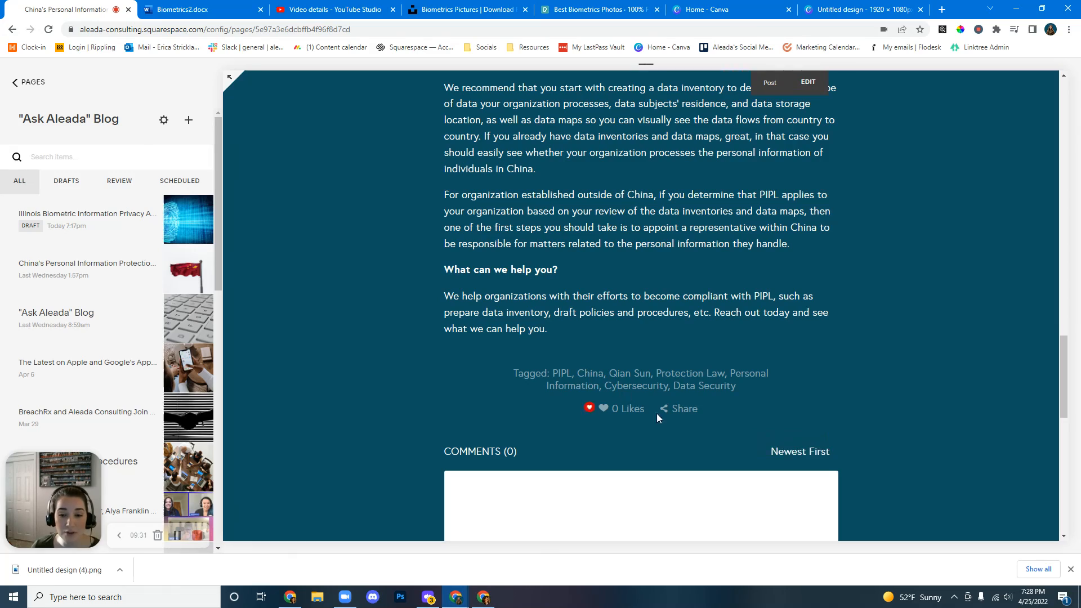
scroll(671, 345, "up", 5)
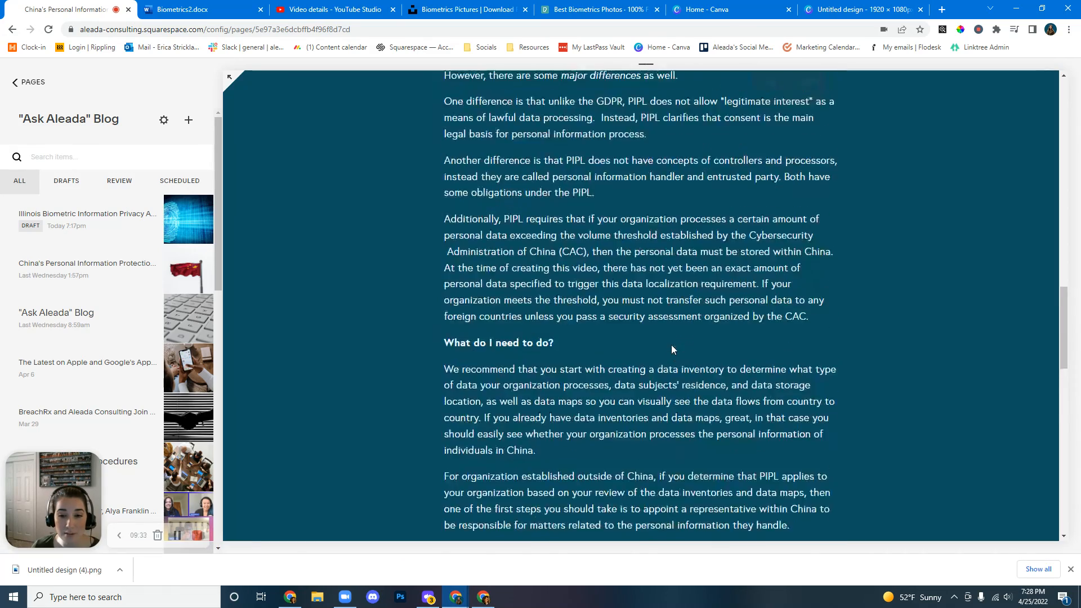
scroll(672, 345, "up", 15)
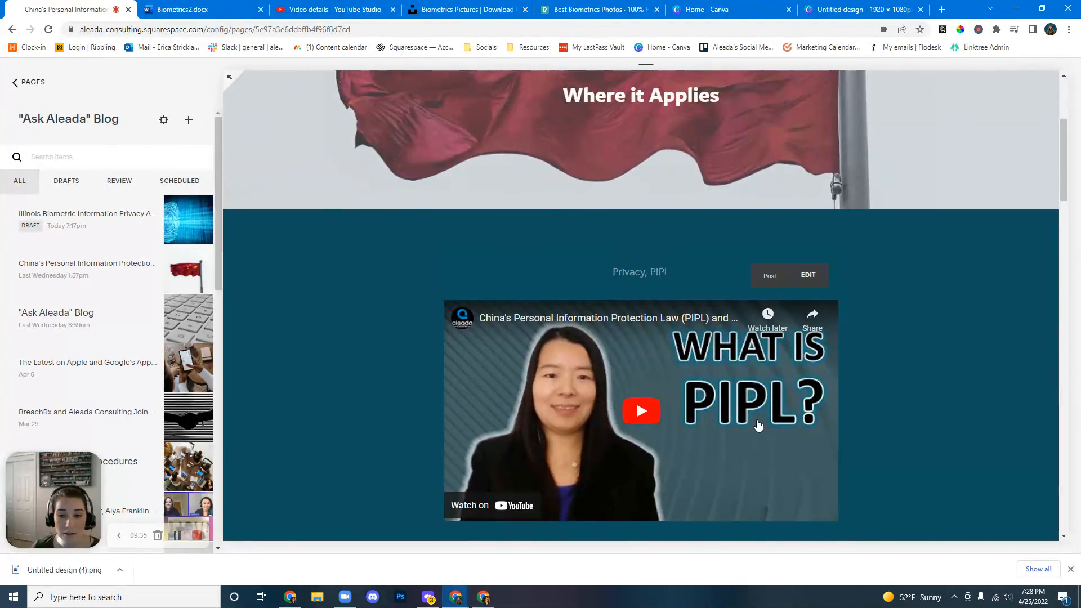
scroll(759, 426, "up", 4)
Browse the site's home page, then return to the "Ask Aleada" Blog page through the site navigation.
left_click(300, 114)
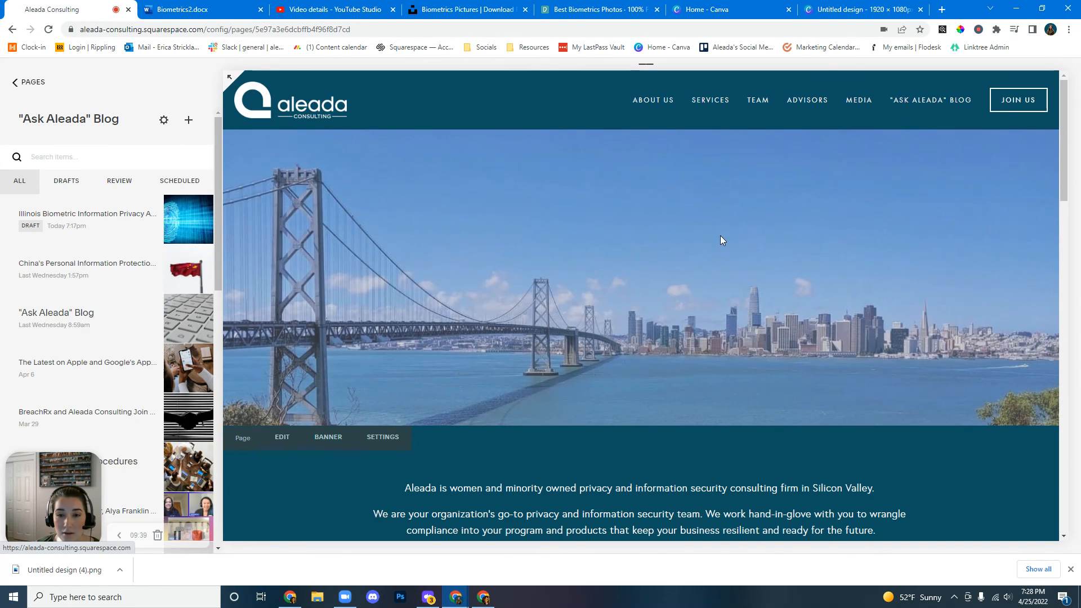
scroll(717, 242, "down", 20)
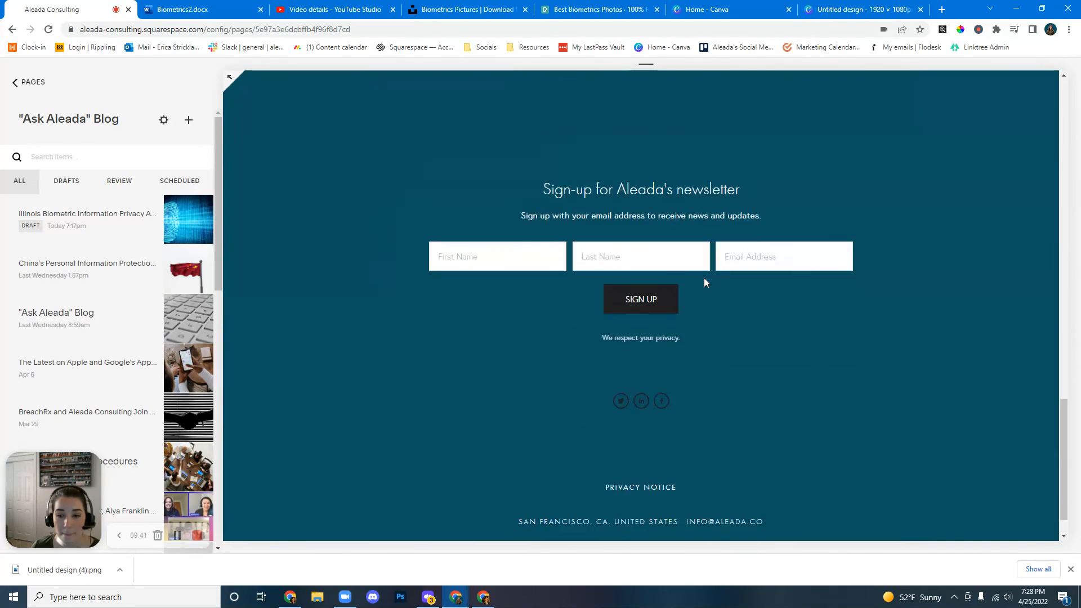
scroll(829, 376, "up", 8)
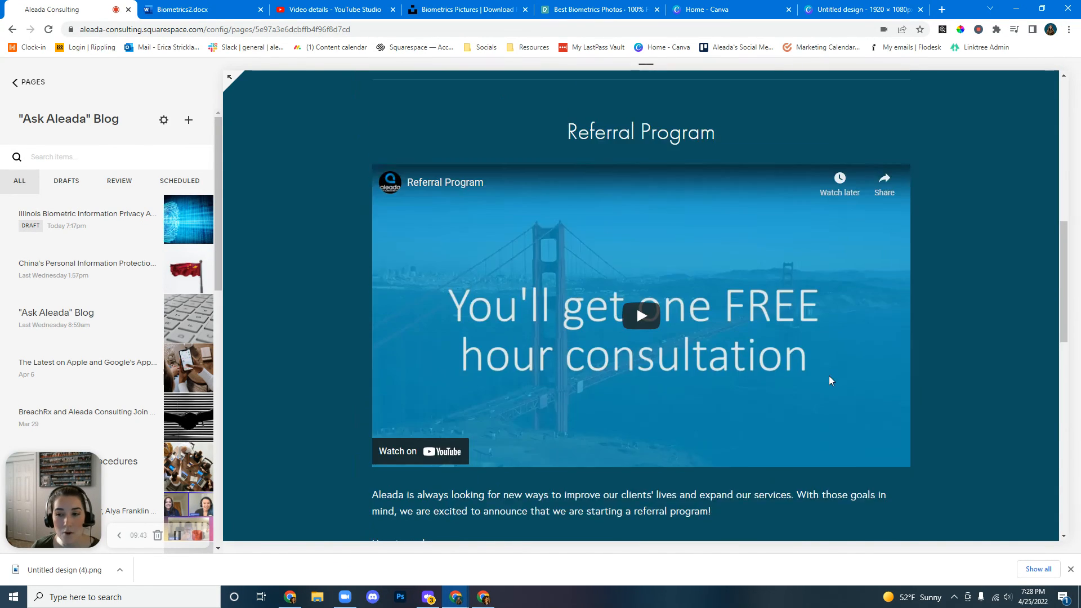
scroll(829, 376, "up", 10)
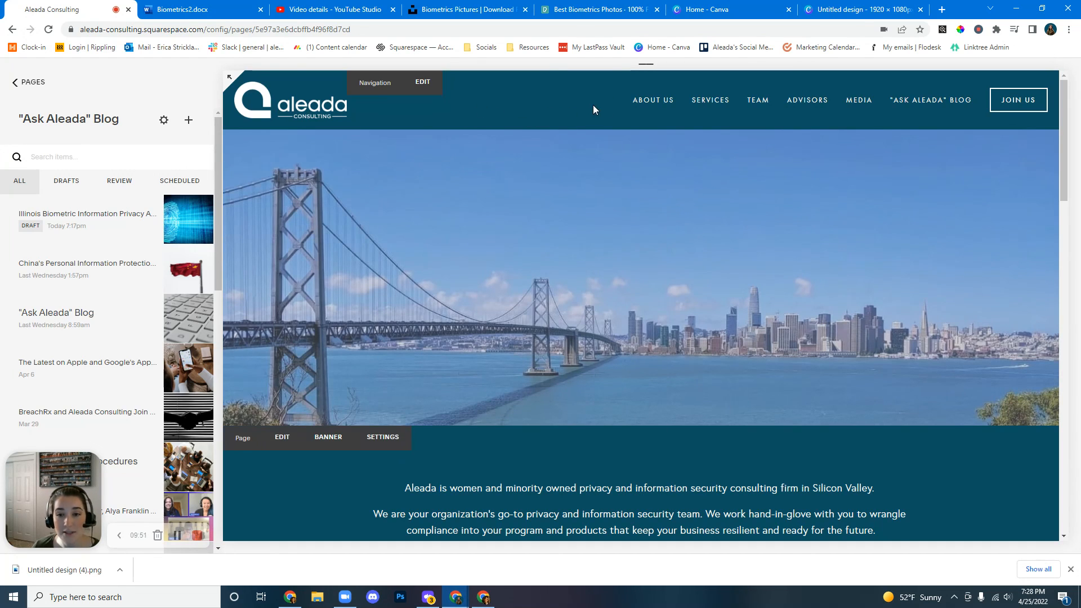
scroll(612, 262, "down", 5)
scroll(613, 262, "down", 15)
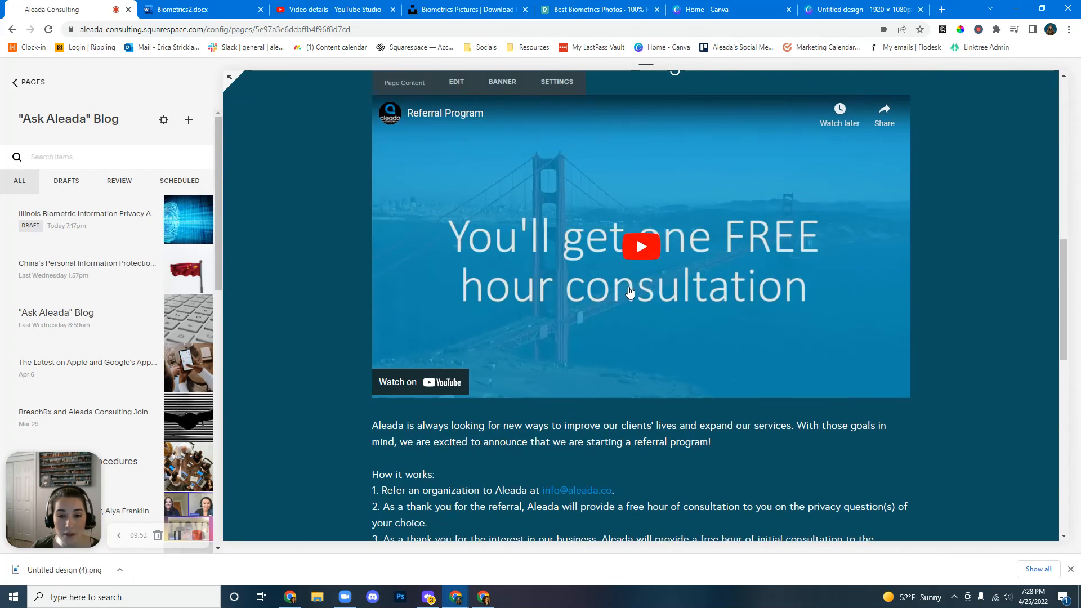
scroll(799, 374, "up", 20)
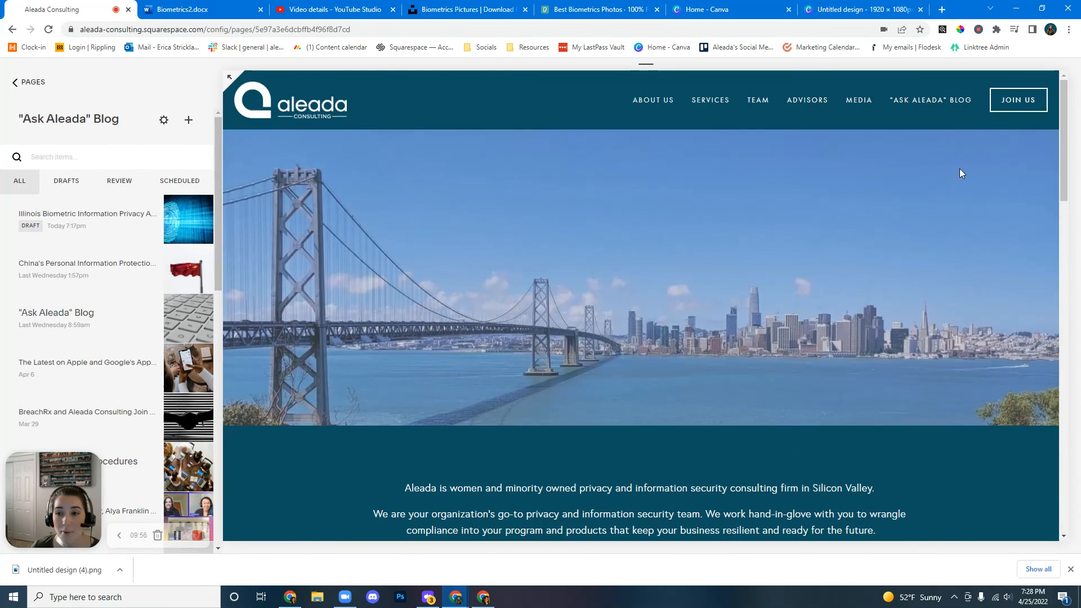
left_click(947, 101)
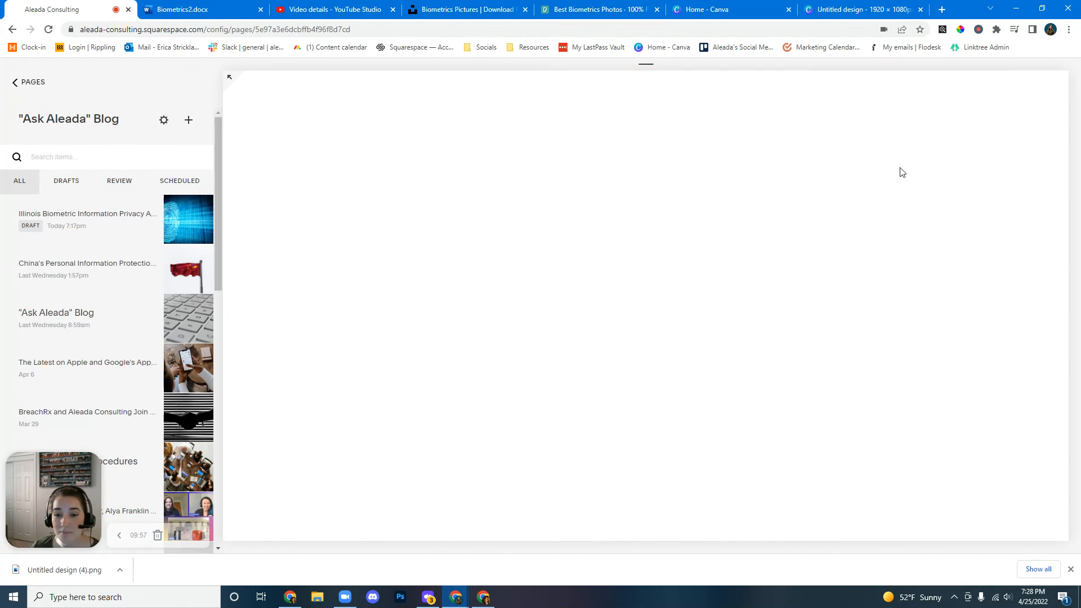
scroll(736, 367, "down", 6)
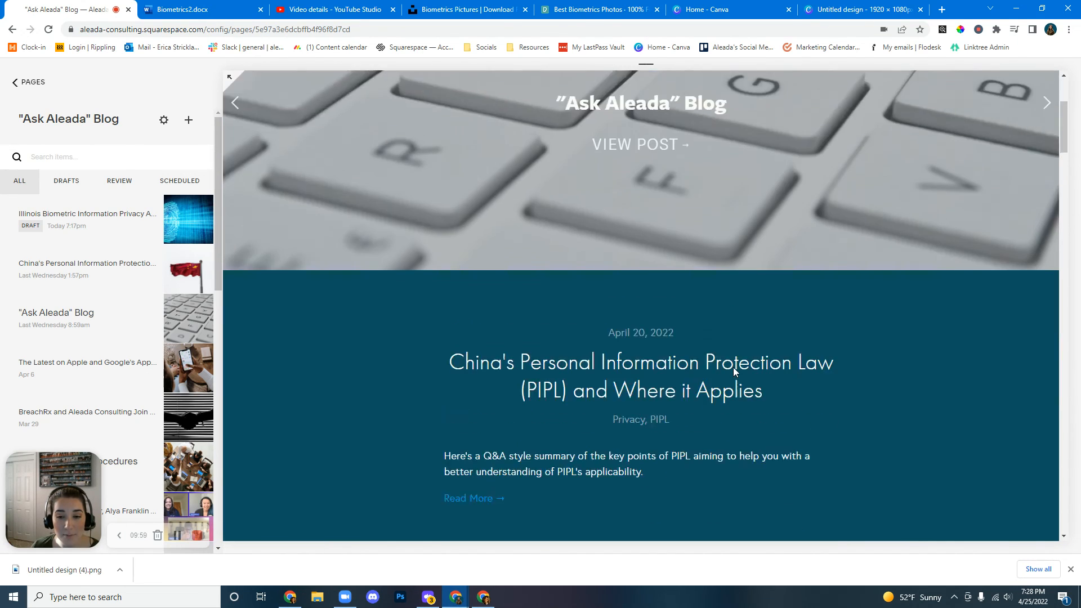